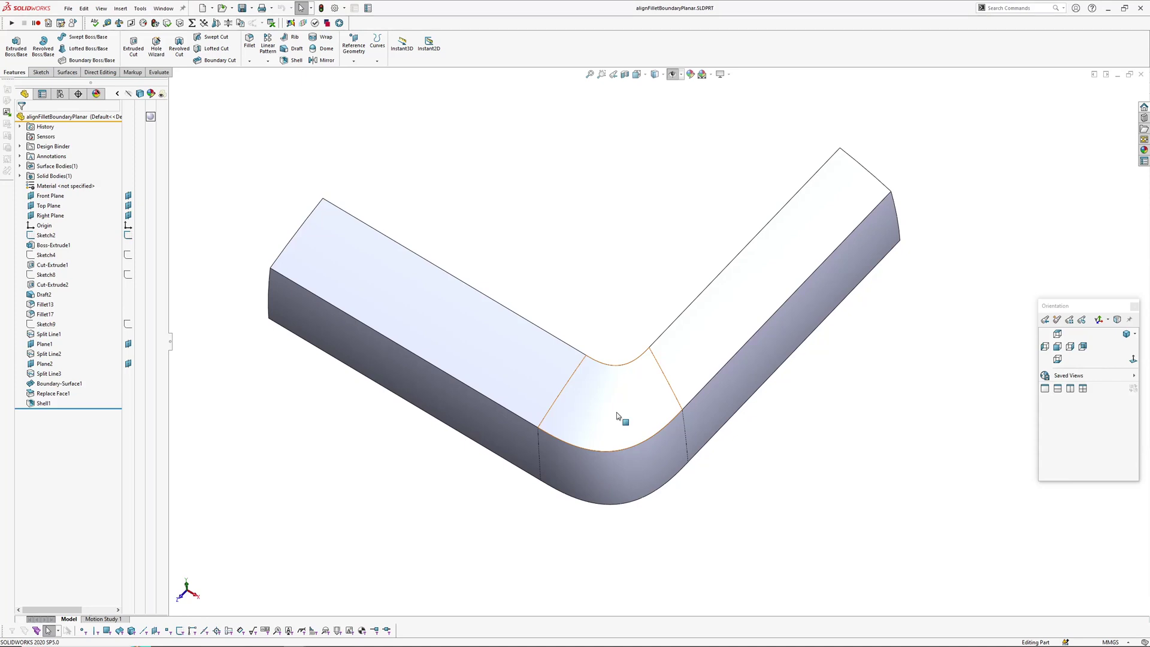
Examine the blended corner of the finished bent bar, checking its top transition face and outer rounded face from several angles
middle_click_drag(602, 347, 623, 333)
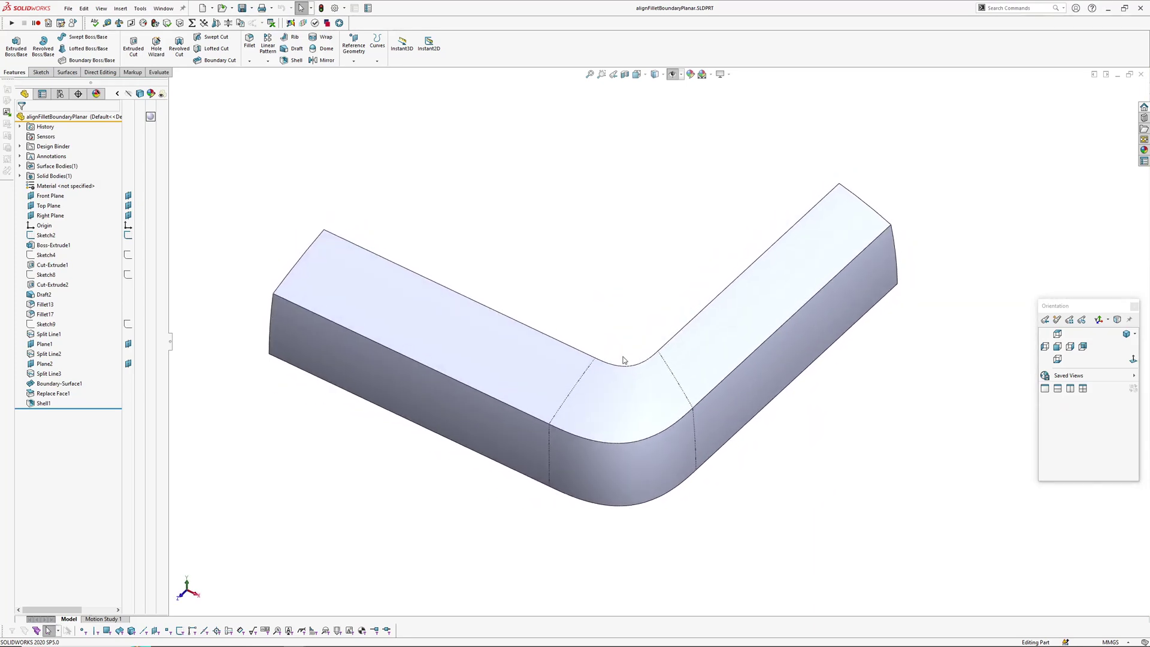
left_click(628, 466)
middle_click_drag(616, 483, 602, 341)
left_click(458, 419)
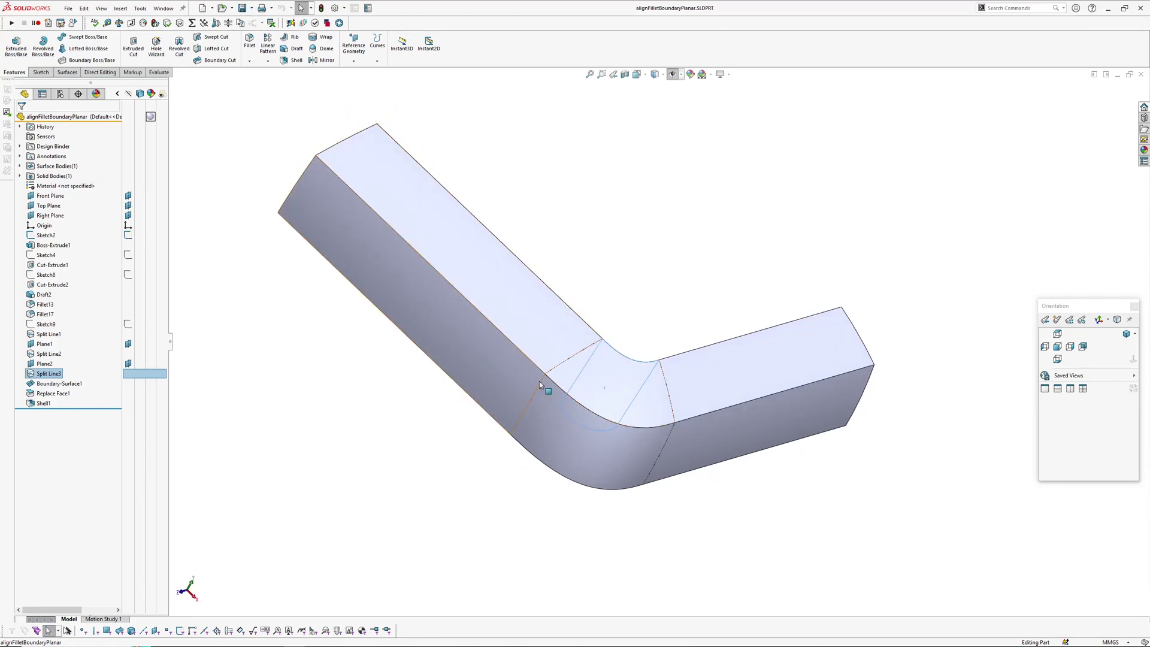
middle_click_drag(604, 375, 542, 250)
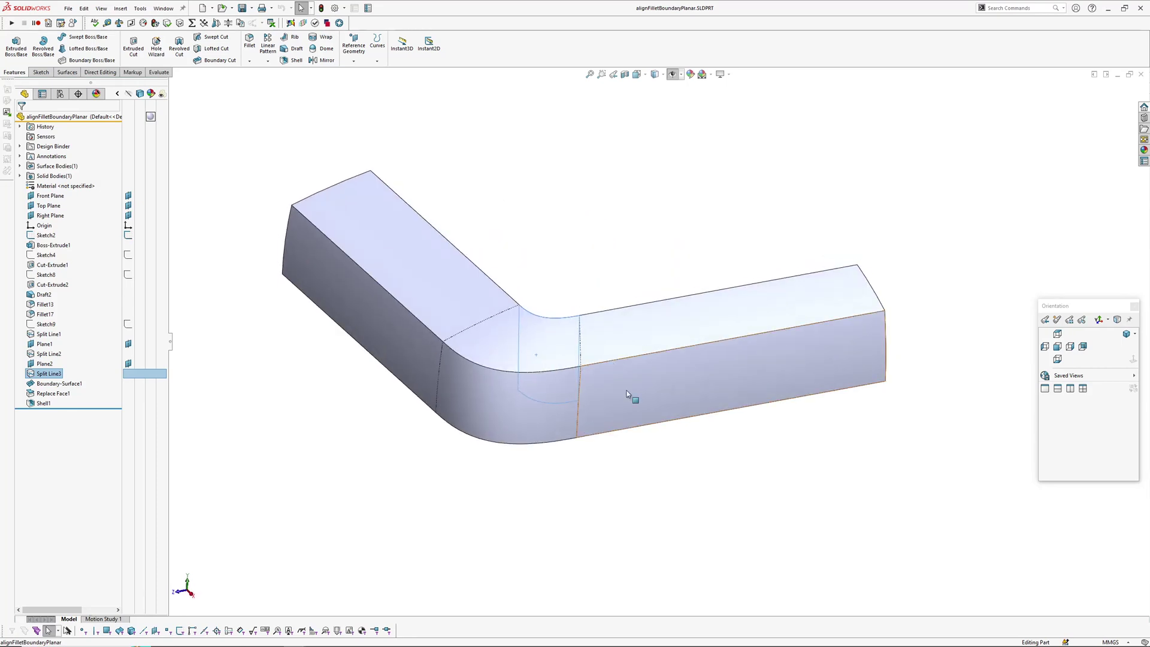
middle_click_drag(638, 437, 635, 328)
middle_click_drag(440, 369, 496, 419)
middle_click_drag(820, 397, 754, 385)
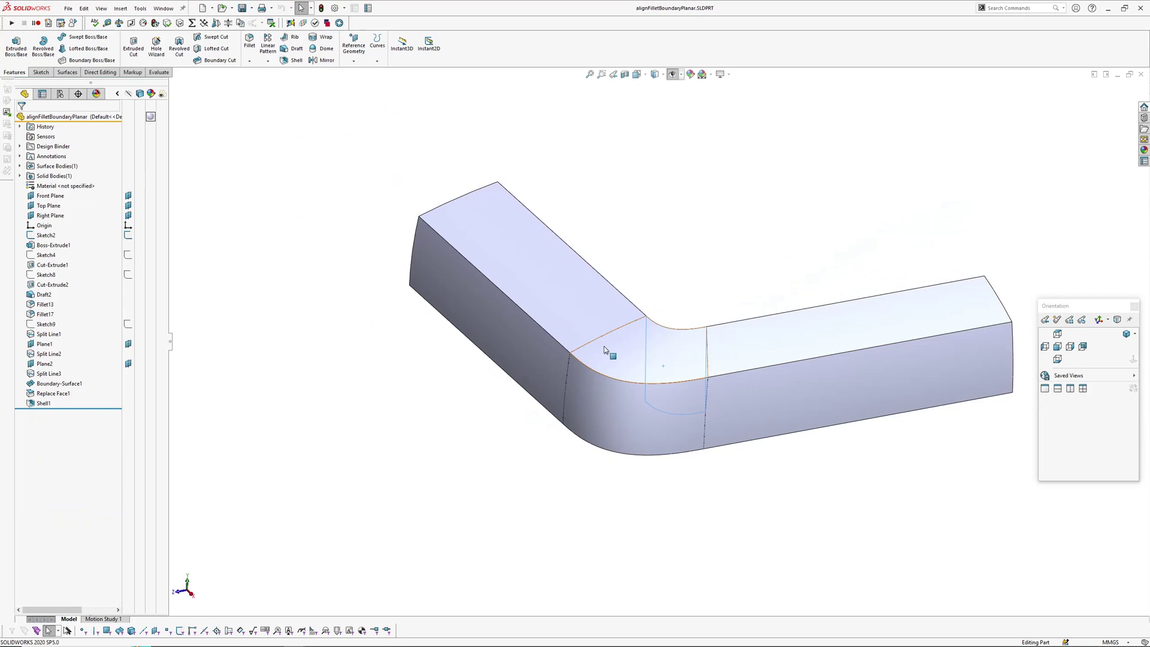
mouse_move(604, 346)
middle_mouse_down()
mouse_move(618, 387)
mouse_move(611, 295)
mouse_move(613, 355)
mouse_move(636, 306)
middle_mouse_up()
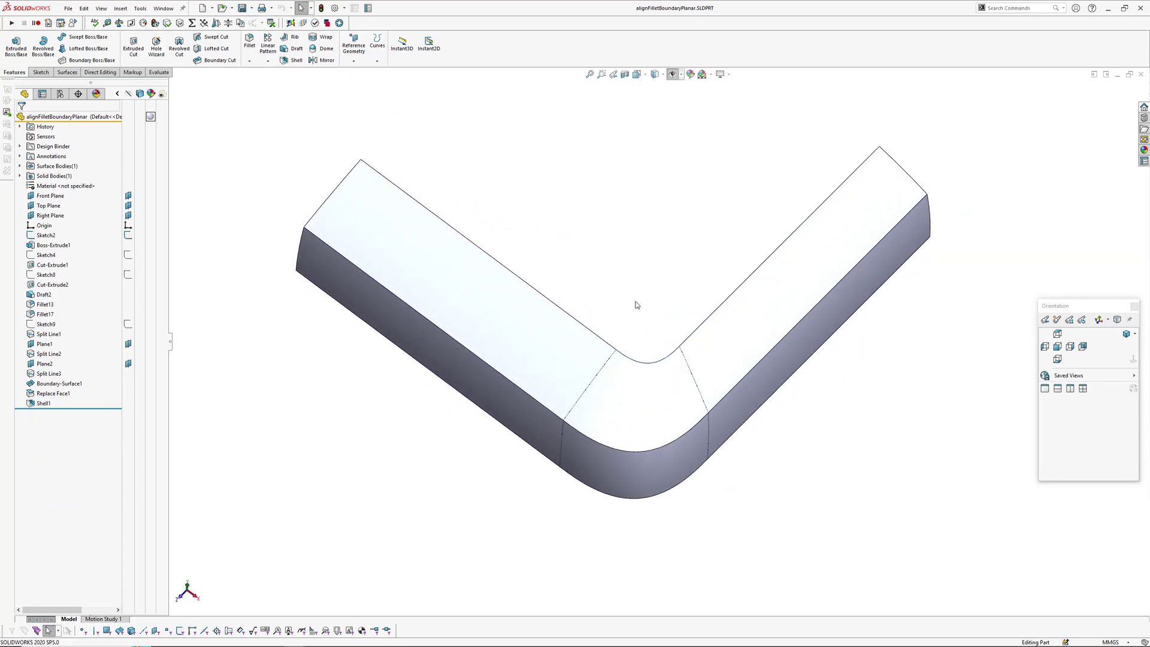
left_click(594, 481)
middle_click_drag(617, 437, 635, 341)
left_click(646, 359, "ctrl")
middle_click_drag(634, 452, 626, 282)
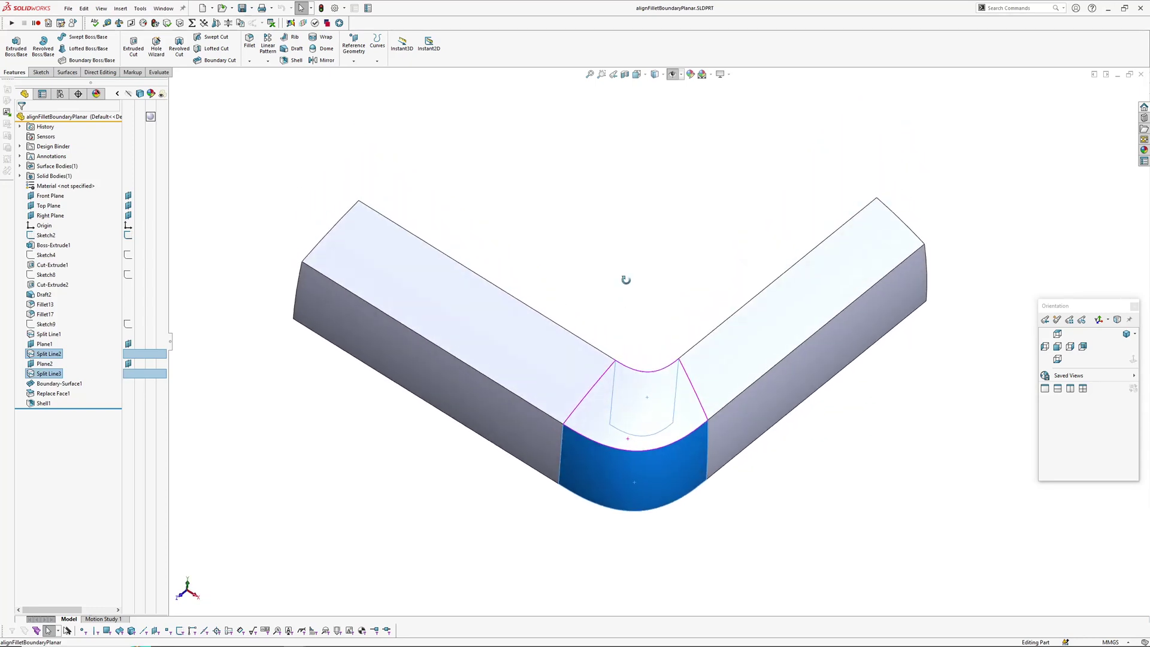
left_click(628, 280)
middle_click_drag(622, 402, 644, 388, "ctrl")
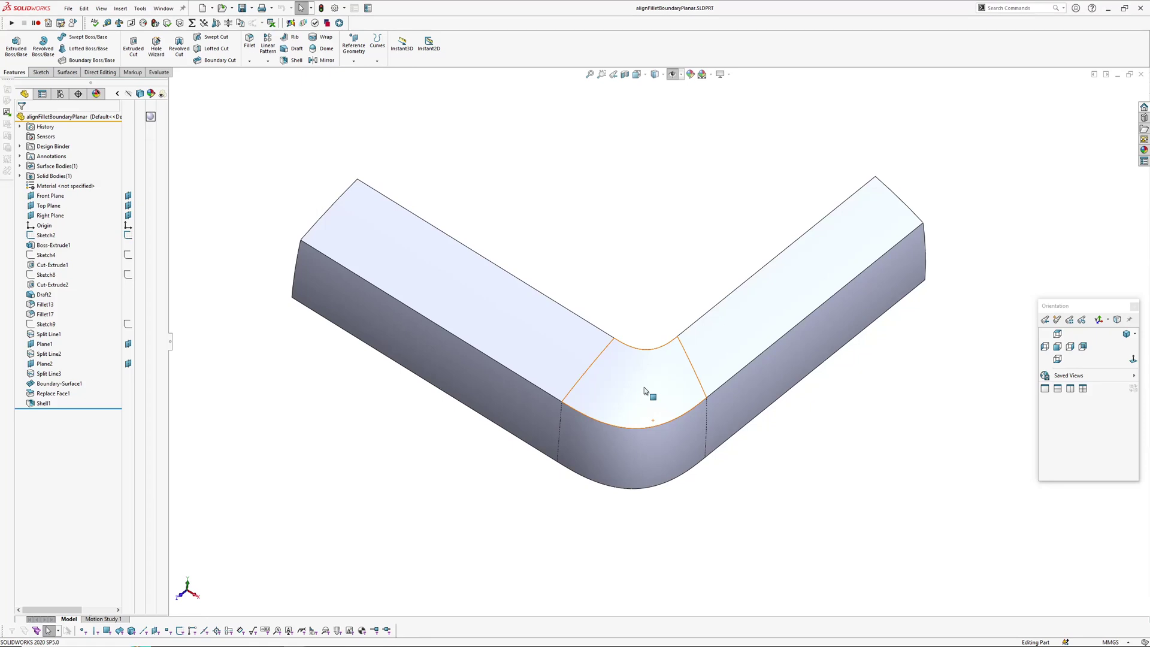
middle_click_drag(674, 355, 647, 264)
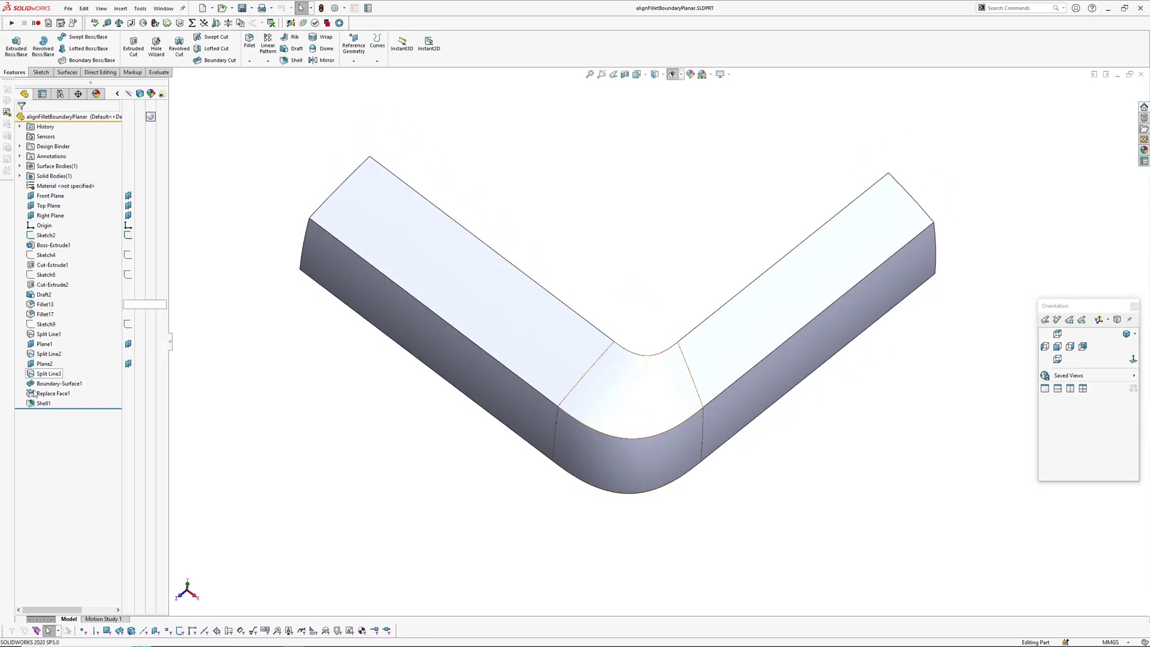
mouse_move(647, 311)
middle_mouse_down()
mouse_move(629, 432)
mouse_move(647, 329)
middle_mouse_up()
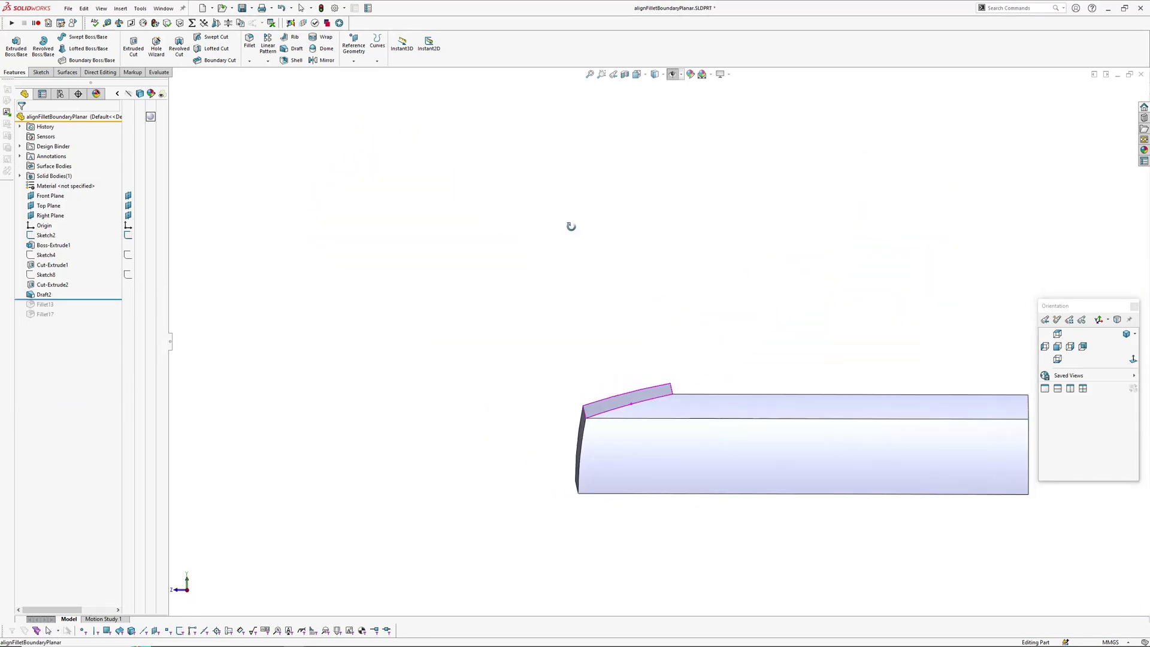
Roll the feature history forward from Draft2 through Fillet13 and Fillet17 to restore the outer and inner corner fillets
middle_click_drag(571, 226, 619, 375)
middle_click_drag(752, 233, 595, 298)
scroll(595, 298, "down", 6)
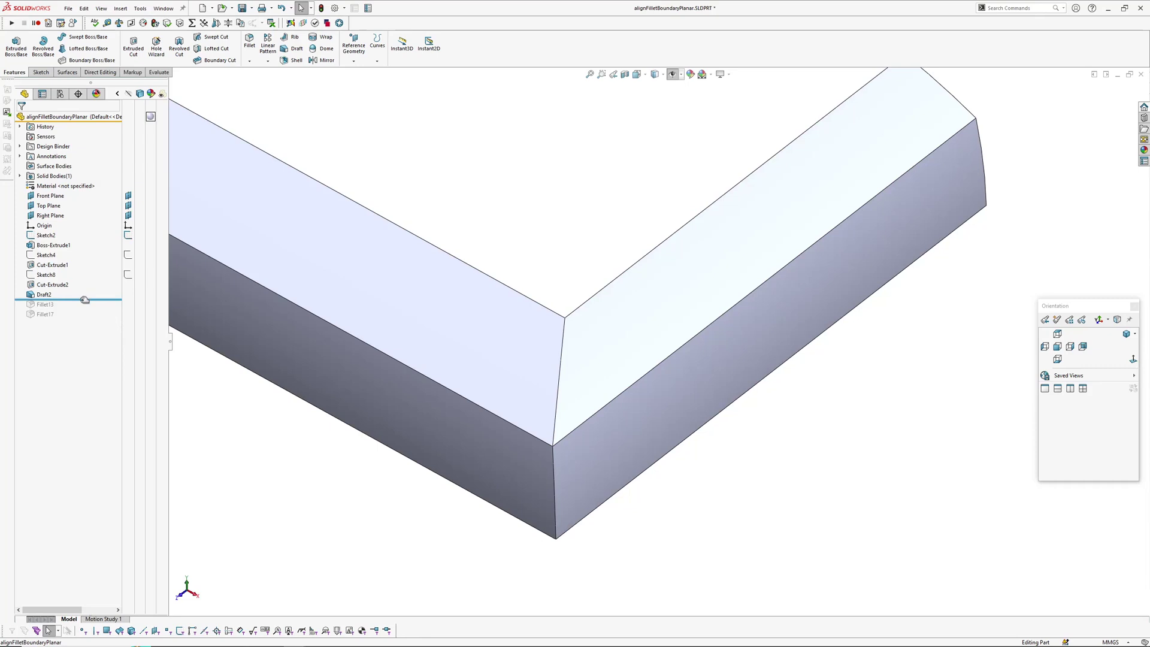
left_click_drag(87, 299, 87, 309)
middle_click_drag(568, 406, 501, 329)
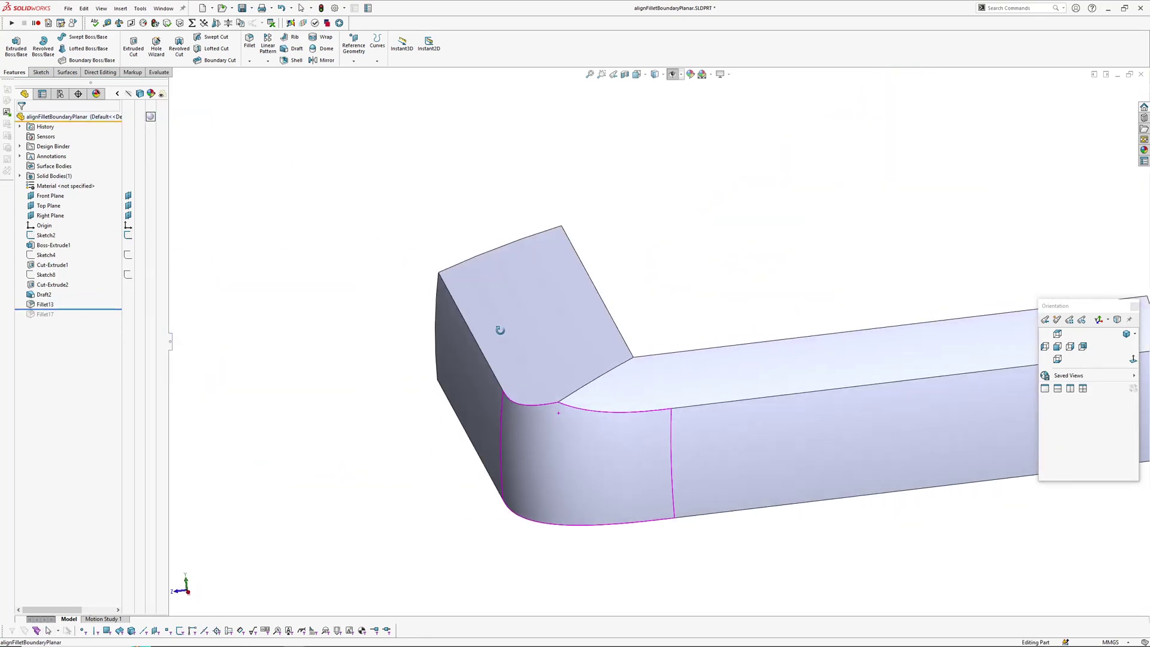
left_click_drag(72, 311, 72, 320)
middle_click_drag(526, 393, 637, 359)
Try a 10 mm curvature-continuous fillet on the diagonal edge across the top of the corner, including the variable size type
left_click(636, 361)
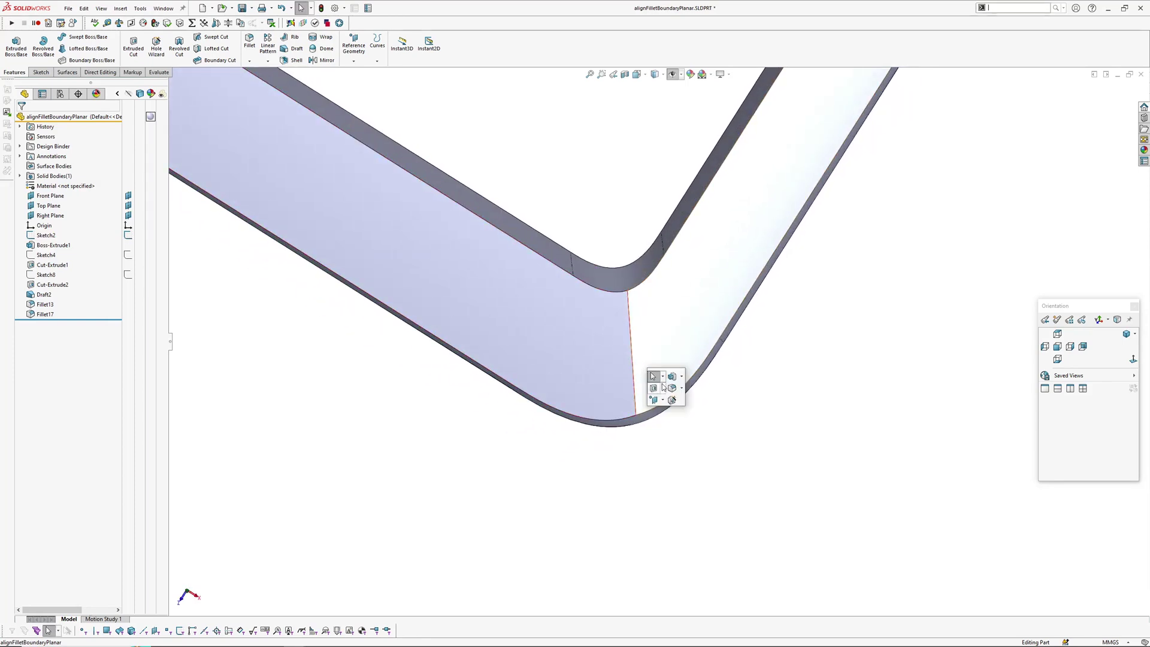
left_click(672, 388)
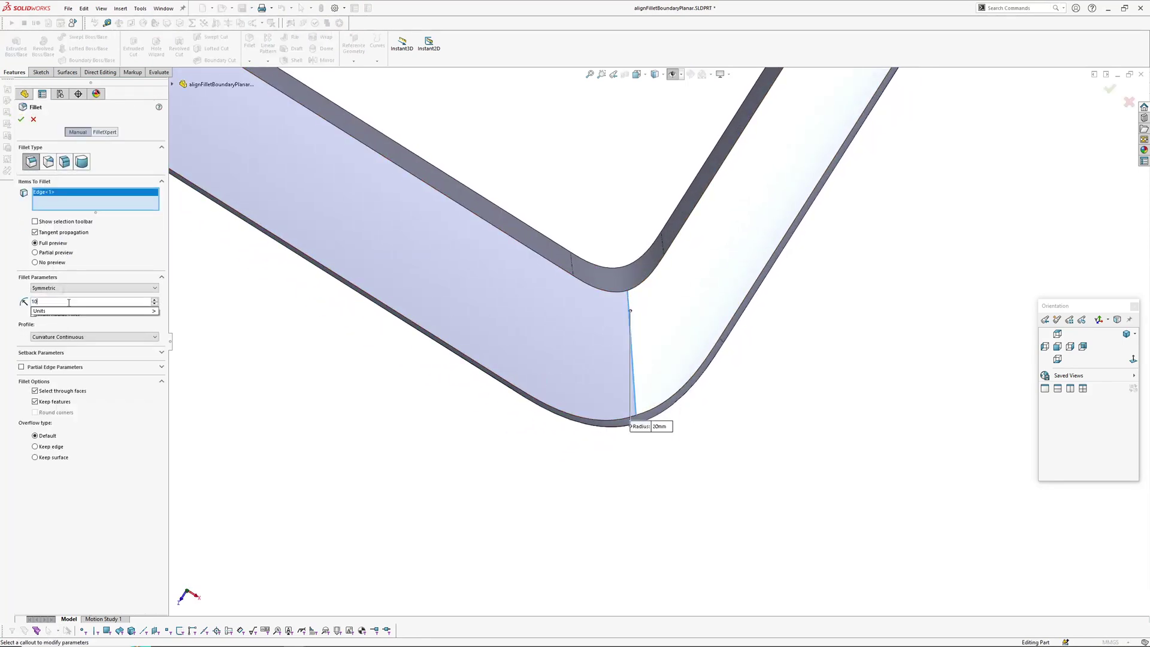
middle_click_drag(504, 293, 557, 193)
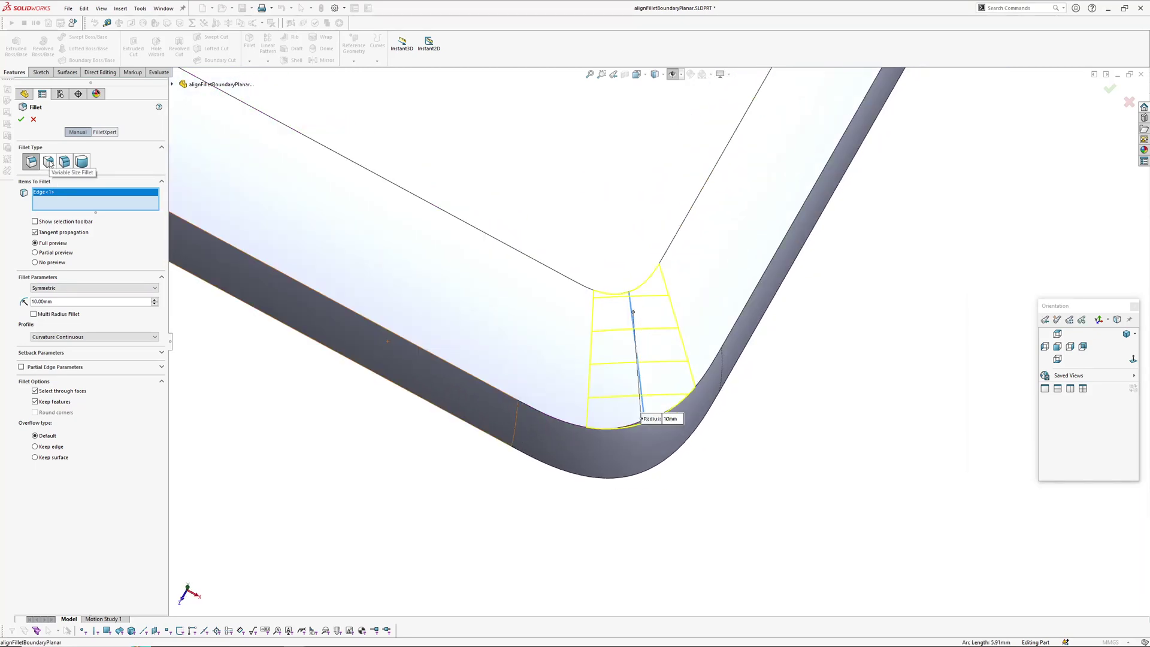
left_click(49, 162)
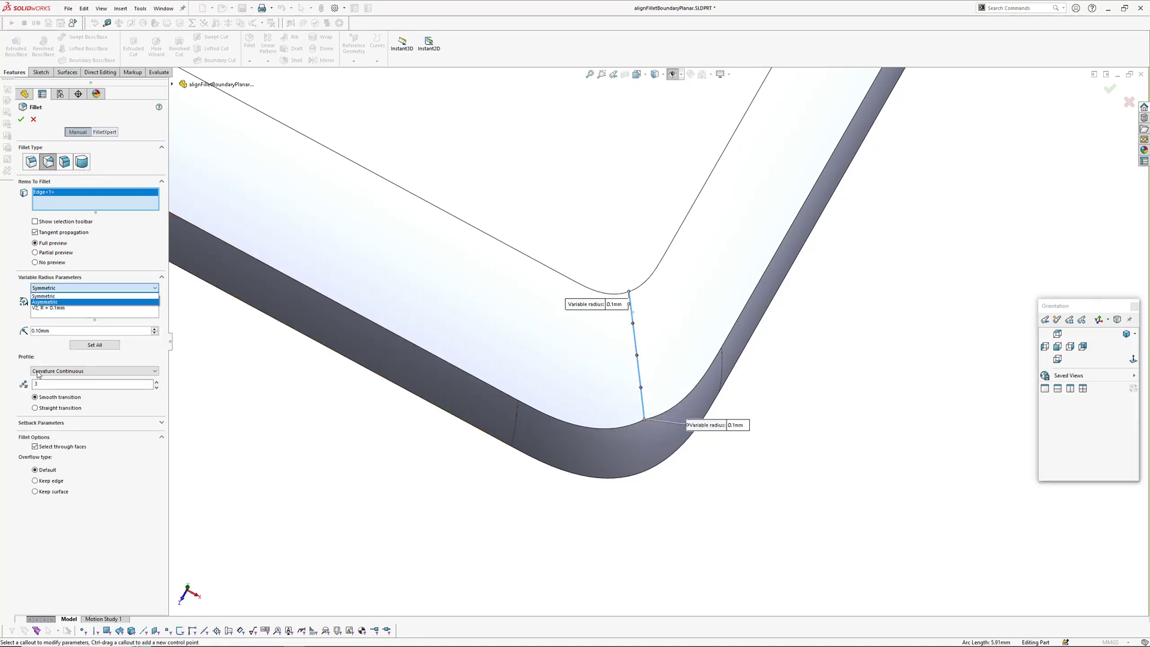
middle_click_drag(569, 385, 637, 324)
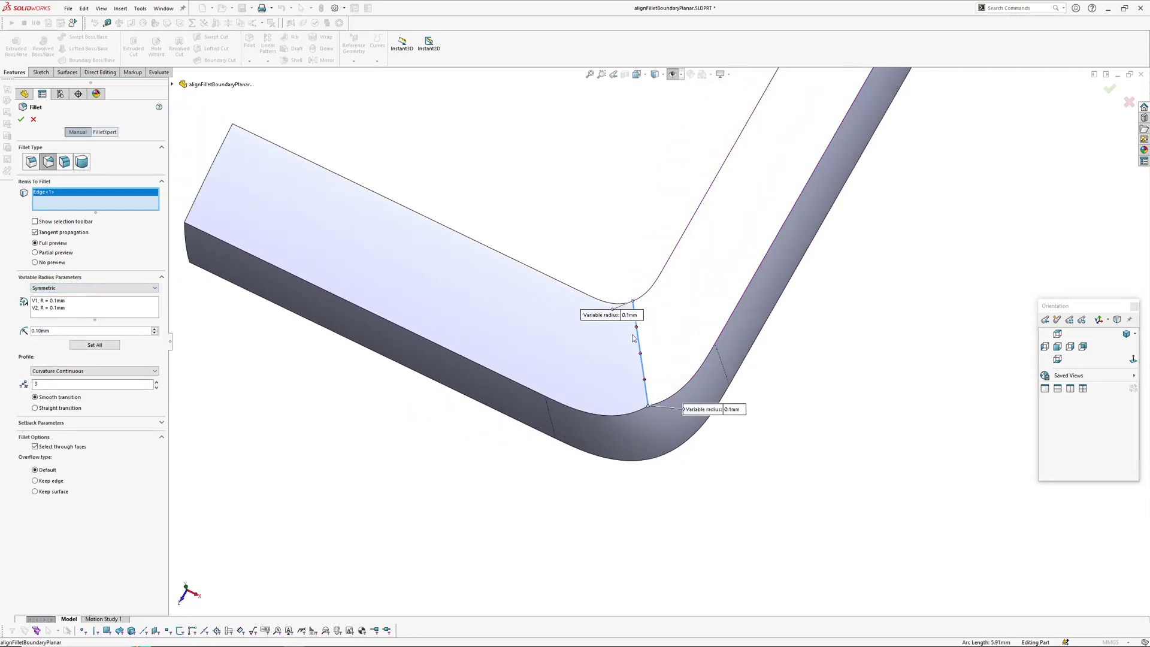
key("Escape")
Examine the corner's curved top edges from the Right view and from rotated side views
middle_click_drag(617, 394, 607, 205)
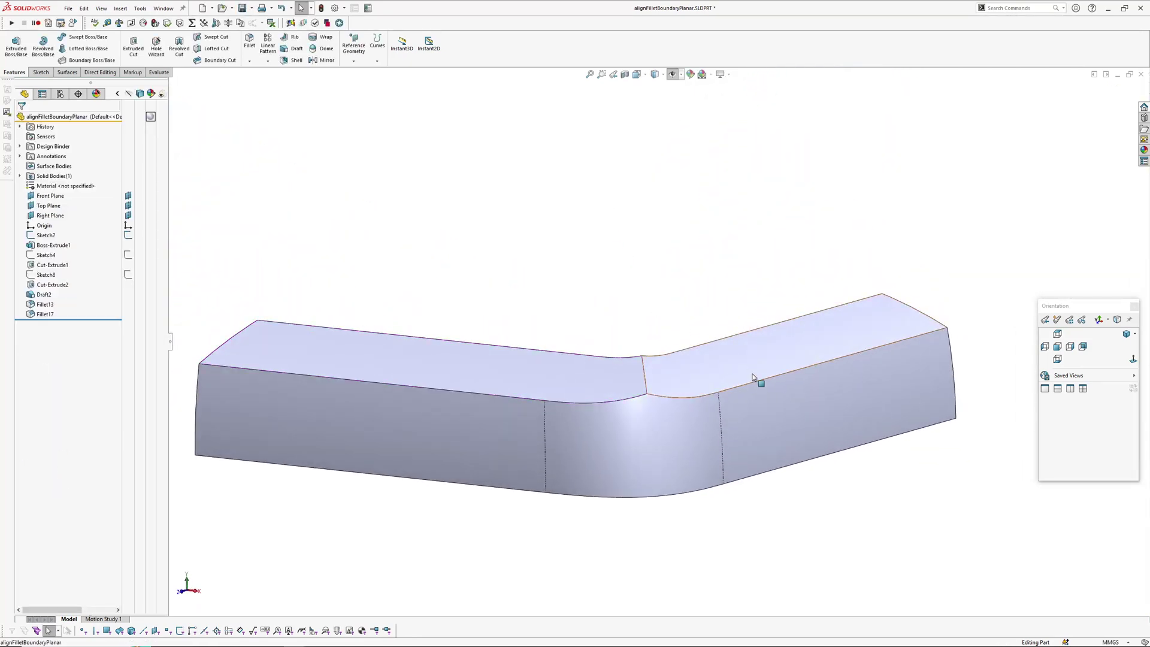
left_click(1070, 346)
scroll(435, 308, "down", 3)
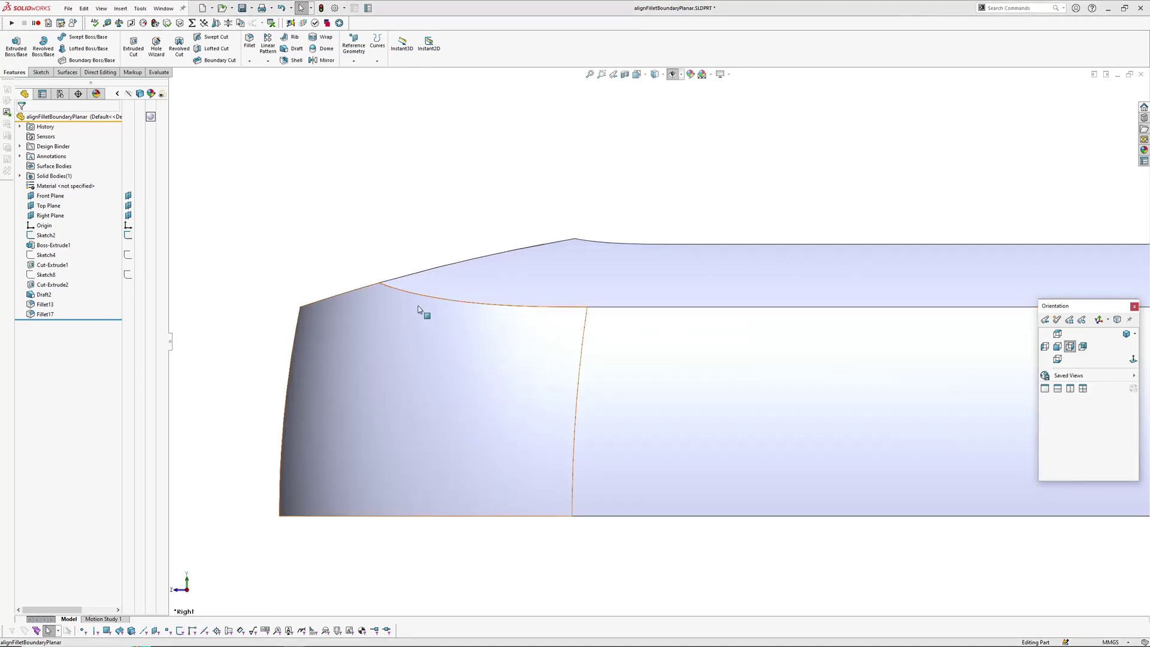
key("Right")
key("Right")
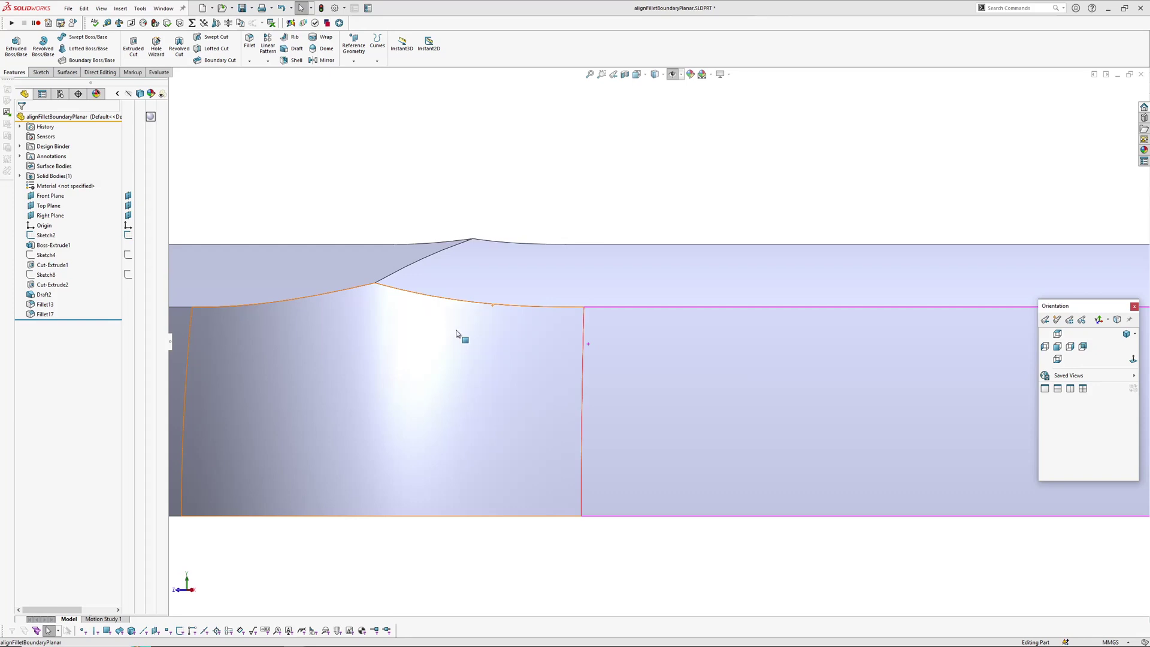
middle_click_drag(234, 363, 387, 354, "ctrl")
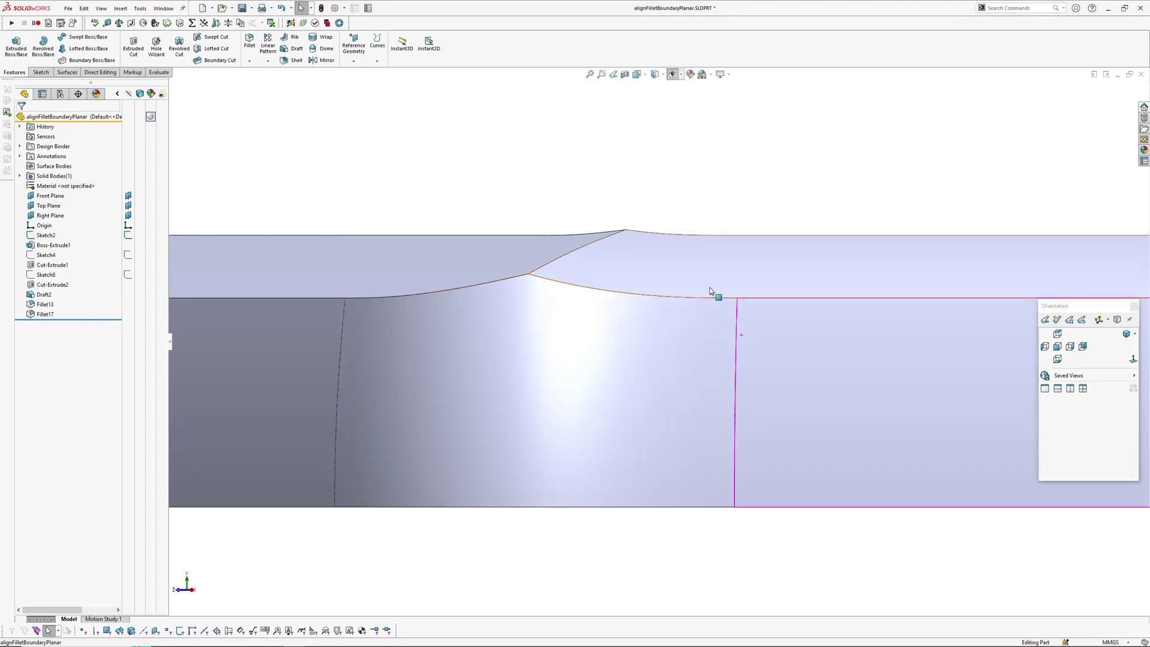
scroll(709, 292, "up", 3)
middle_click_drag(645, 268, 526, 273)
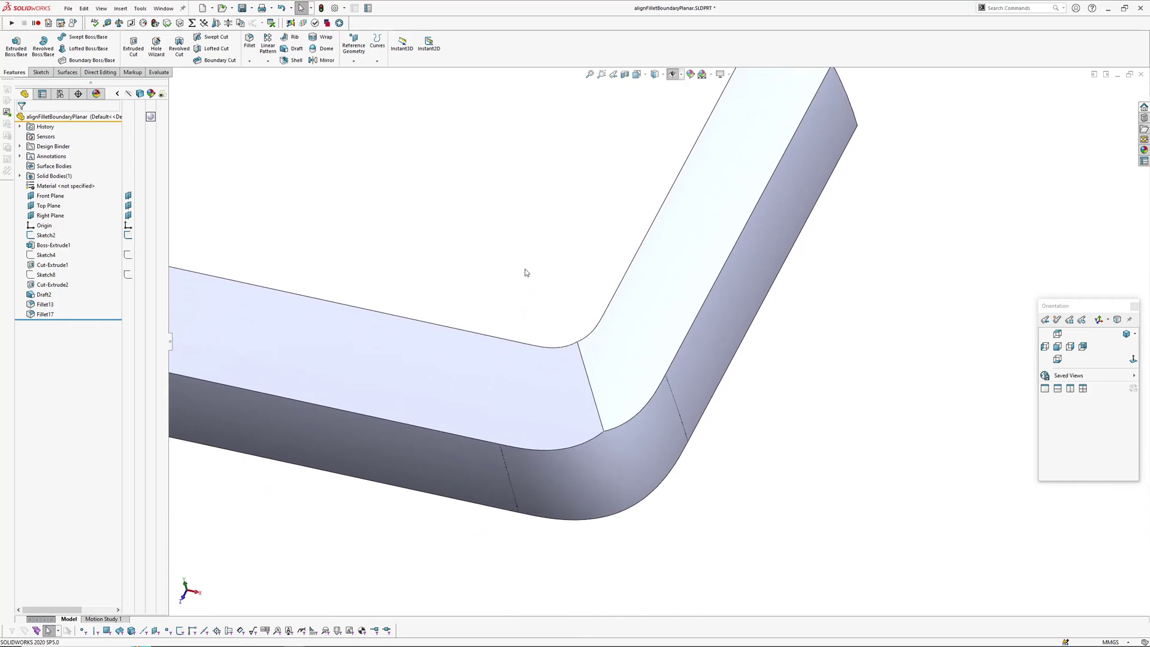
Start a sketch on the Top Plane and draw a line across the horizontal leg joining the inner and outer corner fillets' ends
left_click(55, 206)
left_click(58, 193)
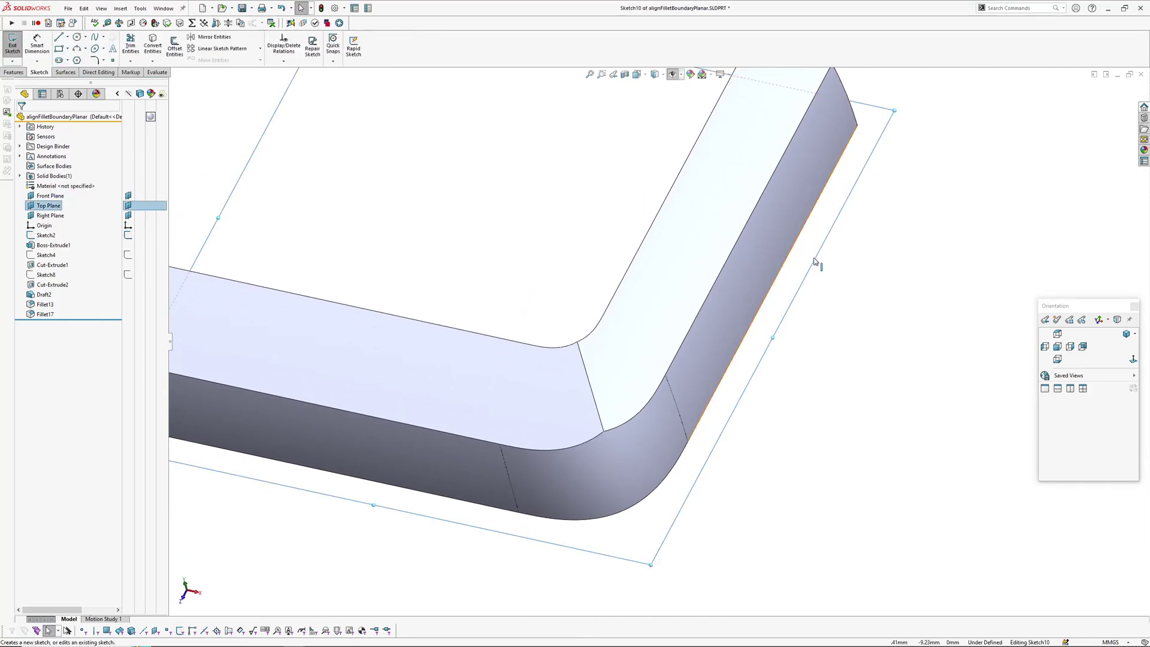
left_click(1132, 359)
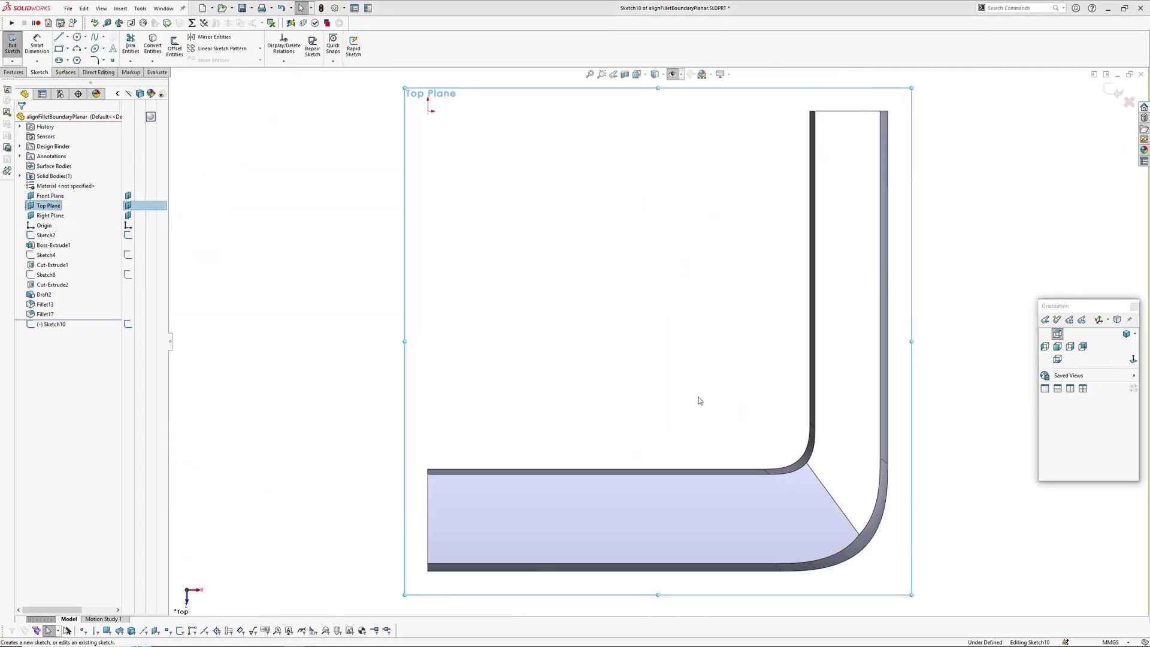
scroll(718, 354, "down", 5)
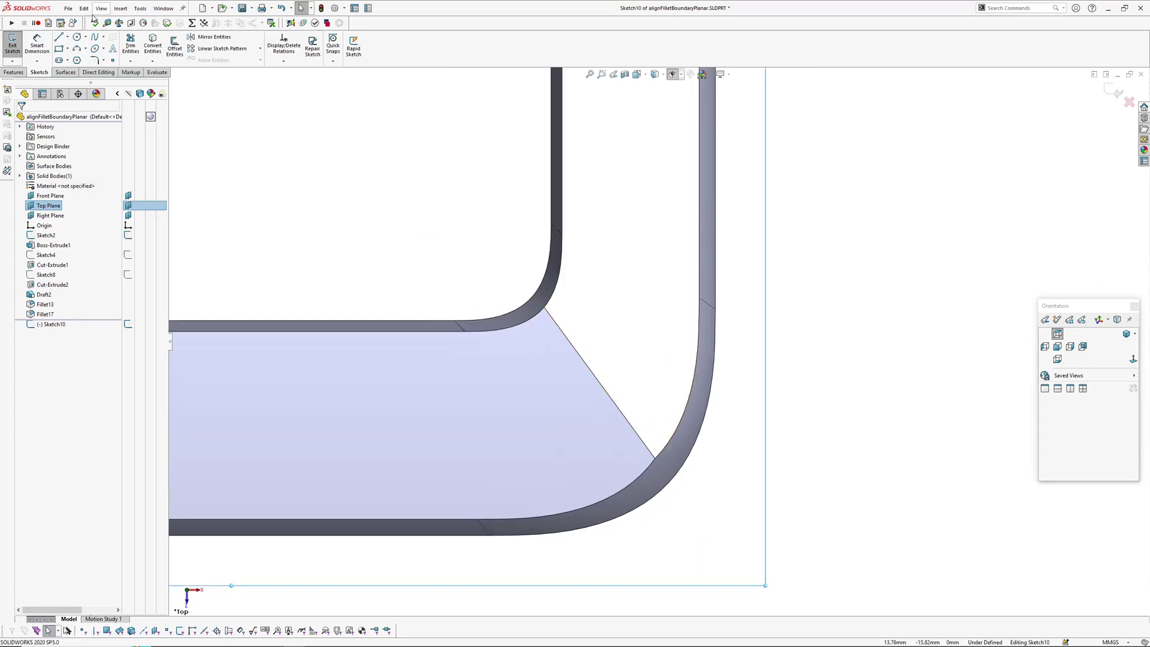
left_click(465, 331)
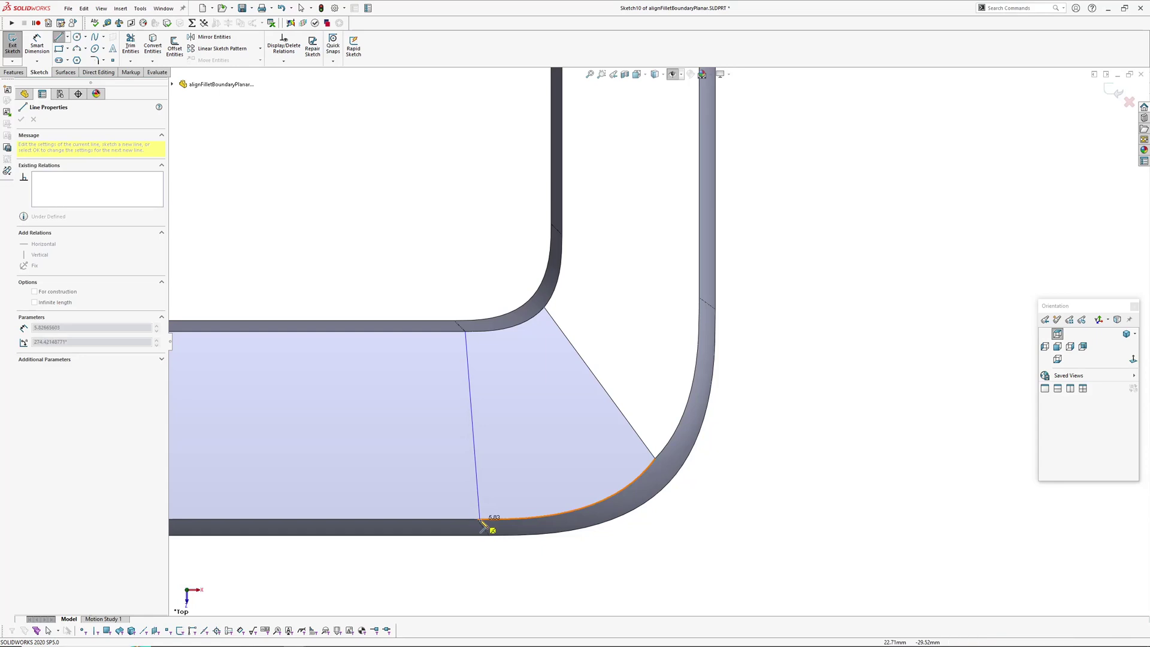
left_click(478, 518)
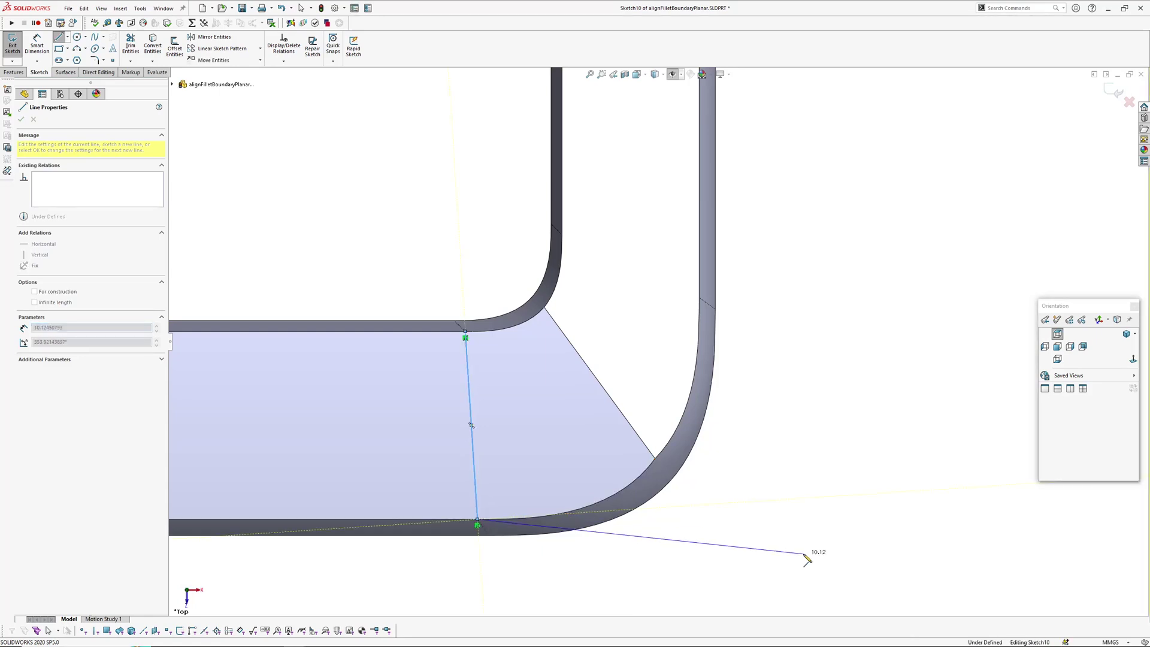
key("Escape")
Draw a second line across the vertical leg between the inner and outer corner fillets' other ends and close the sketch
left_click(562, 236)
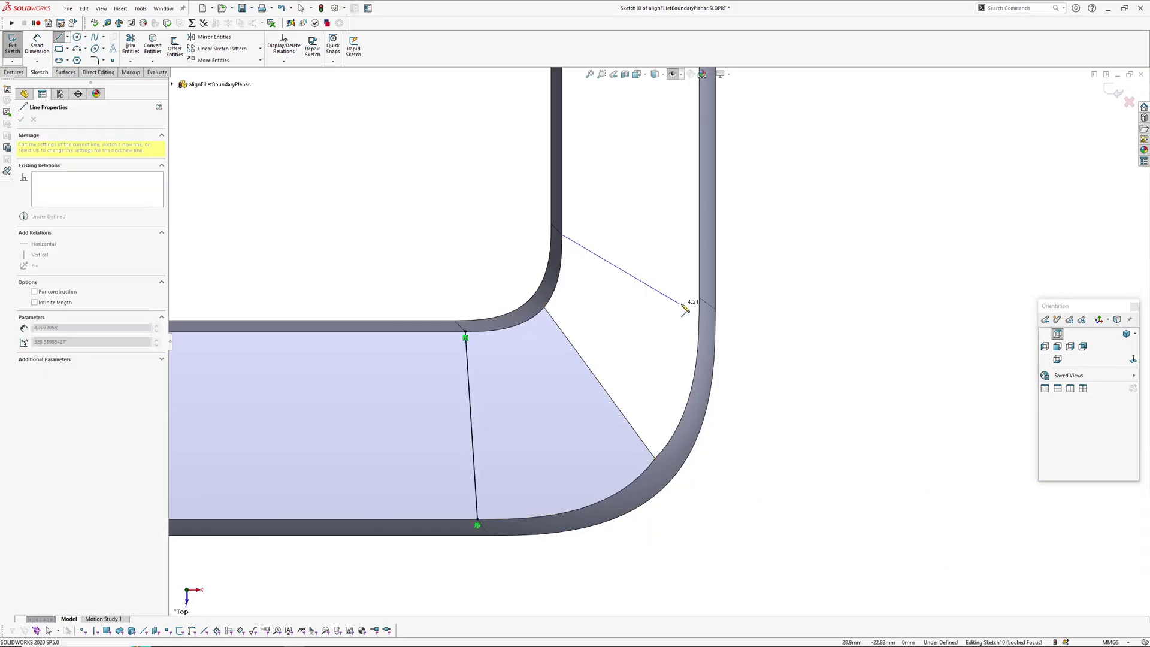
left_click(699, 298)
right_click(699, 297)
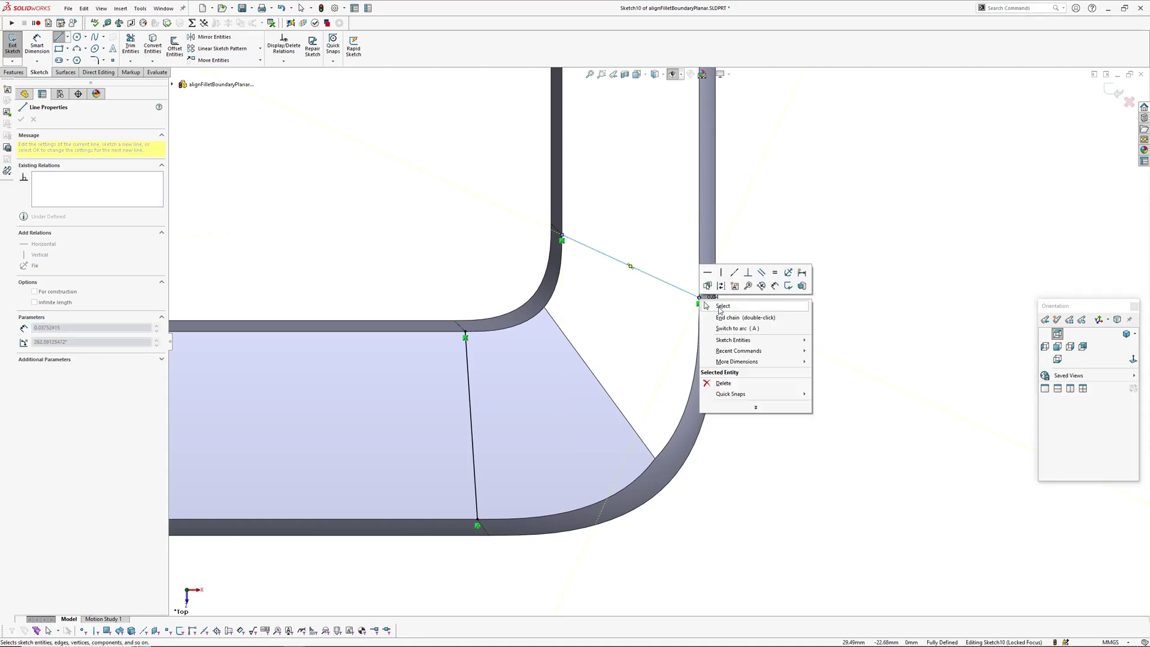
left_click(728, 296)
left_click(1115, 91)
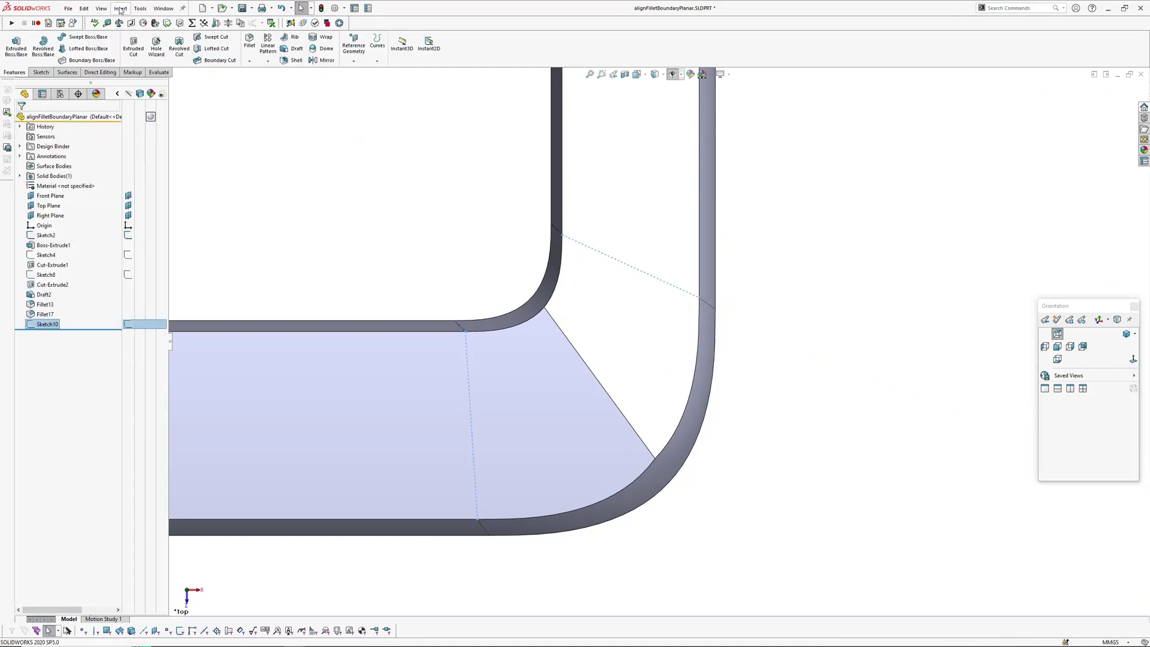
Create a projection split line from the two-line sketch on the two top faces that meet at the corner
left_click(120, 9)
mouse_move(136, 117)
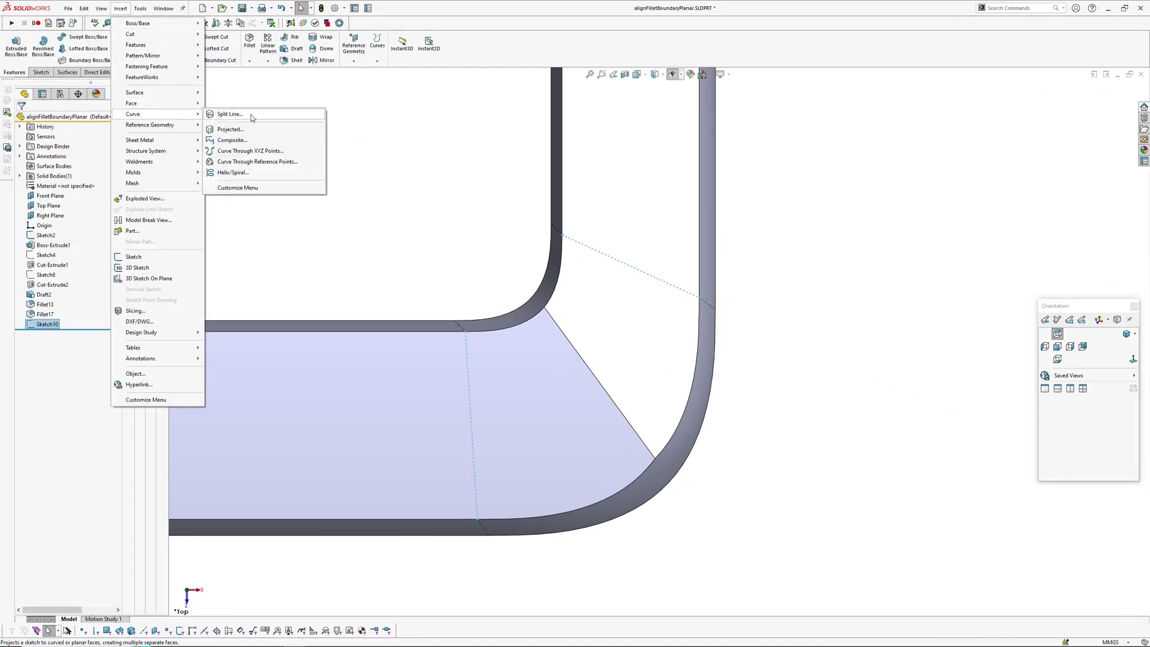
left_click(234, 114)
middle_click_drag(626, 372, 544, 403)
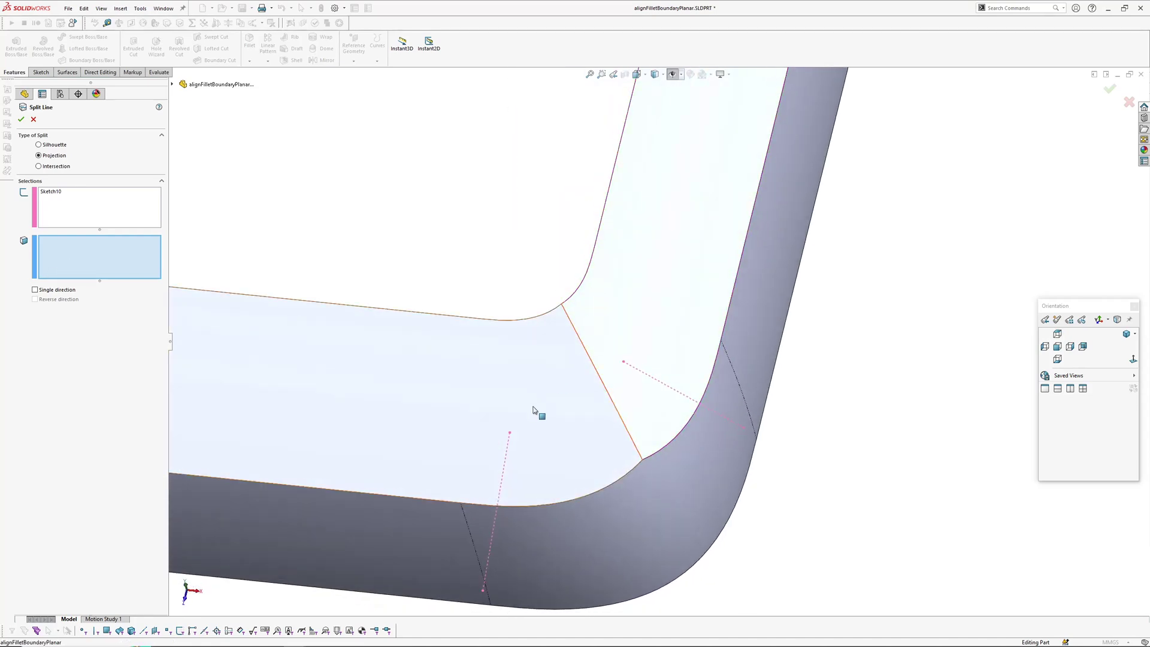
left_click(544, 404)
left_click(641, 411)
right_click(641, 411)
Start a face fillet between the two corner top faces bounded by the split lines
scroll(532, 309, "up", 2)
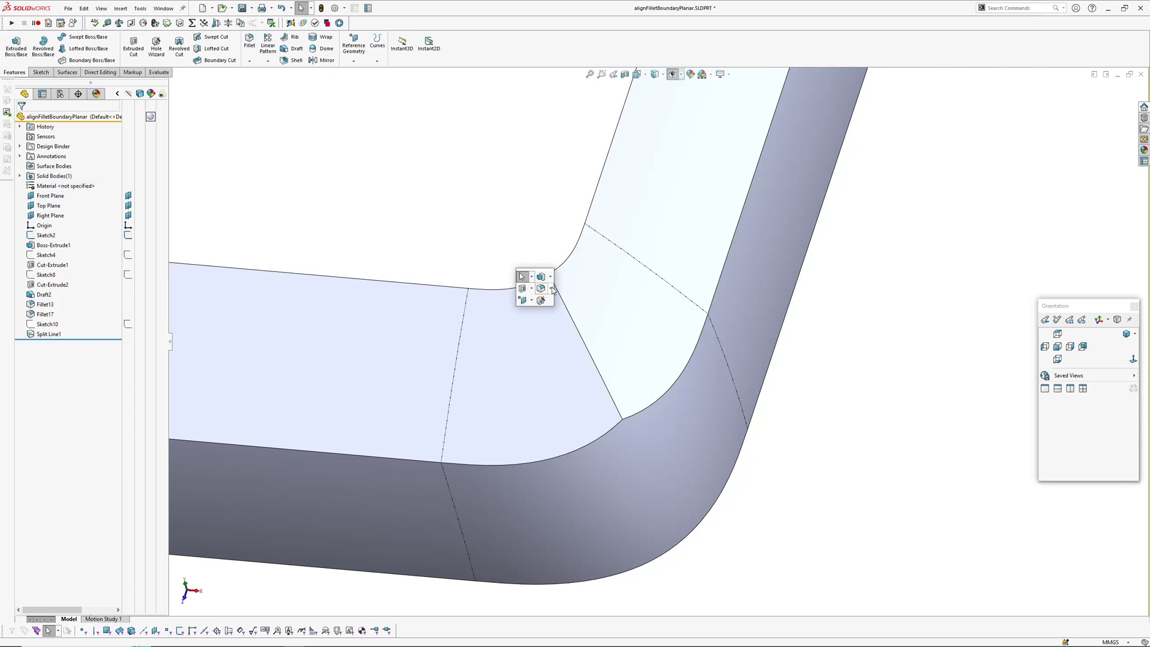
left_click(562, 302)
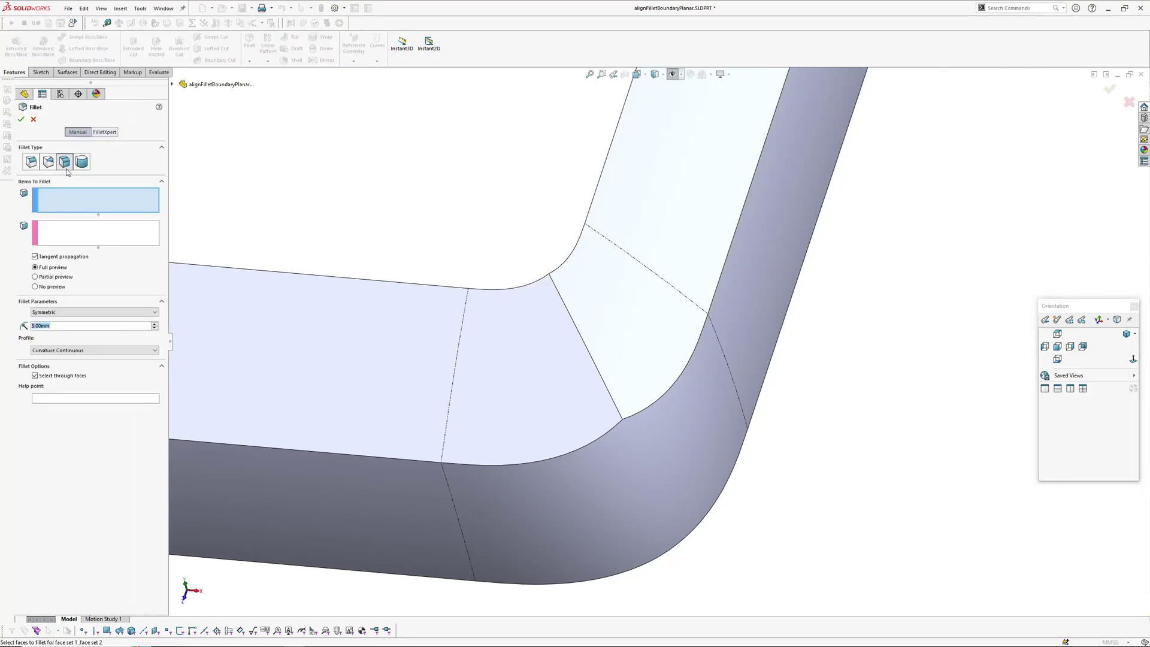
left_click(530, 383)
left_click(82, 238)
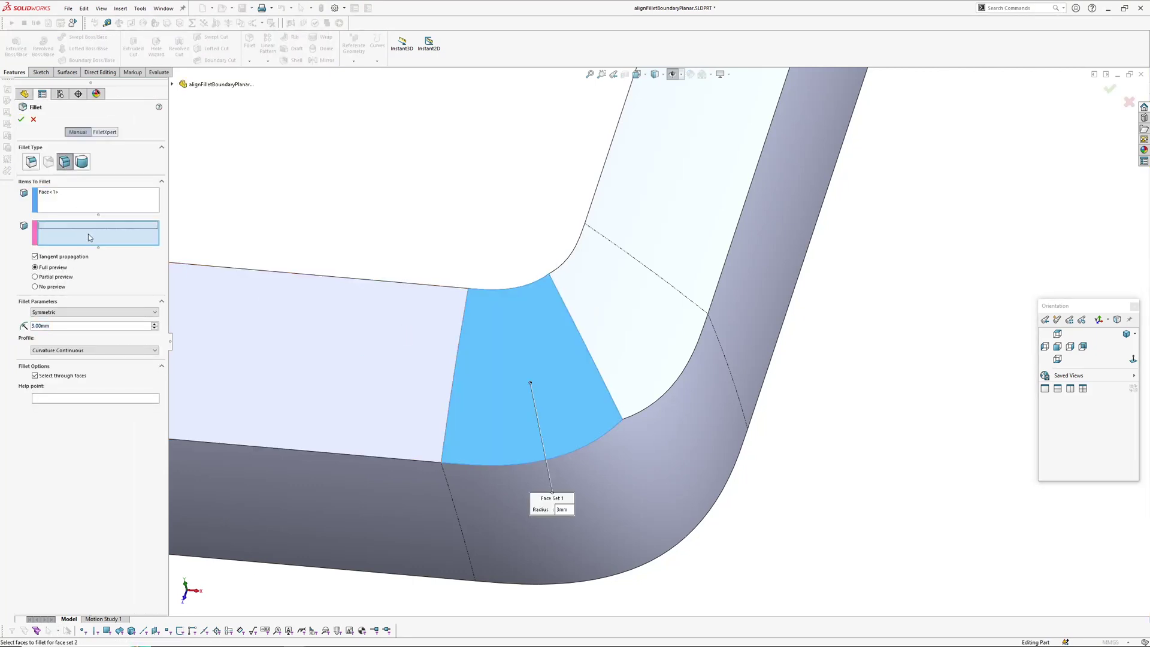
left_click(612, 299)
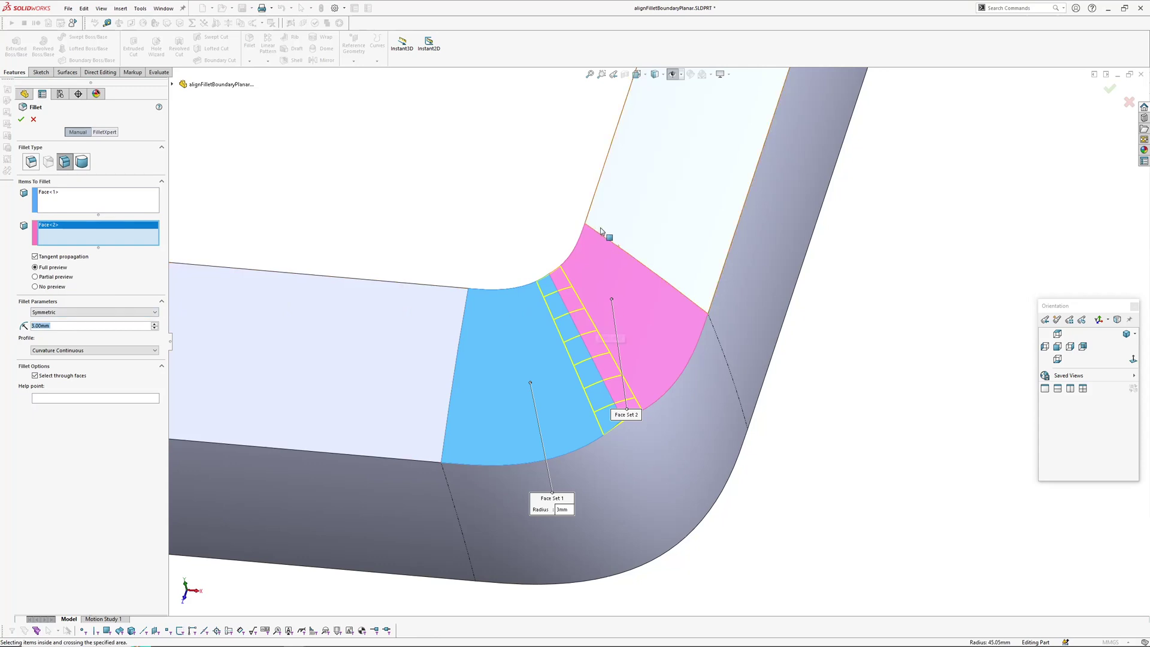
Set the face fillet to Hold Line using the two split edges, keep the Curvature Continuous profile, and create it
left_click(71, 313)
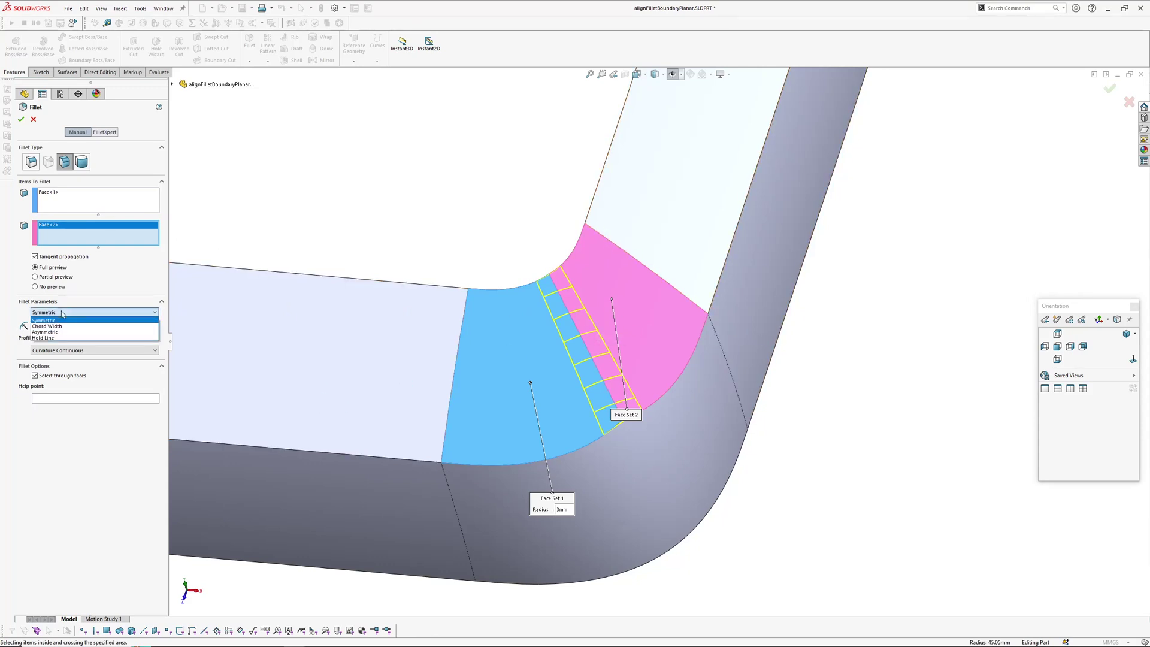
left_click(35, 352)
left_click(53, 313)
left_click(45, 338)
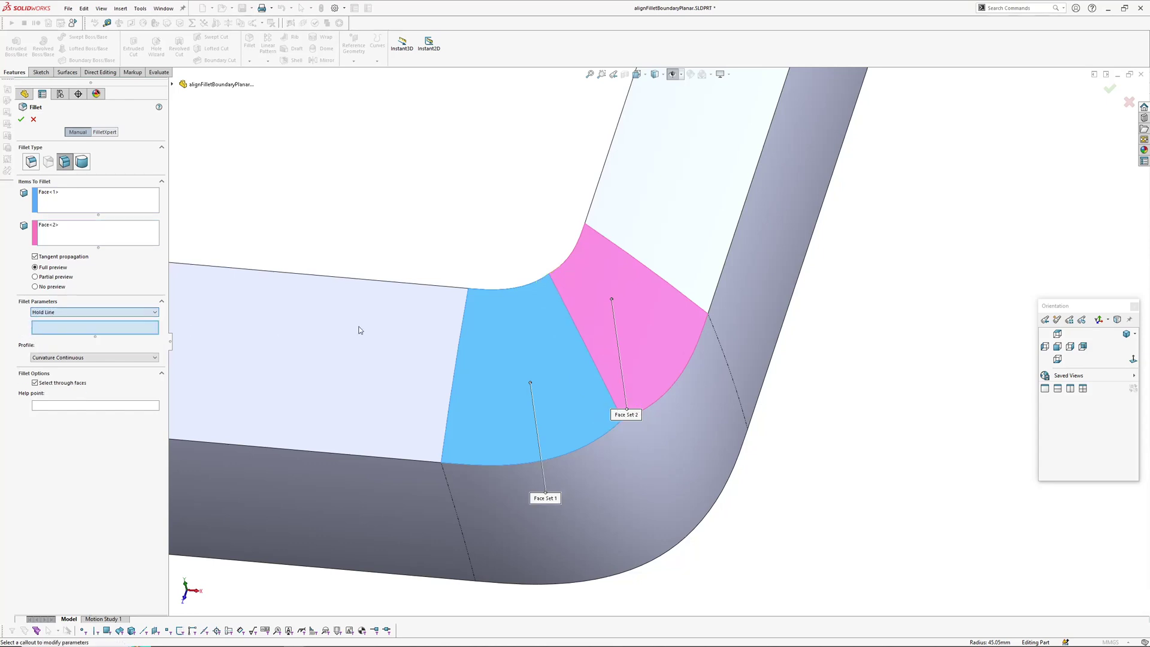
left_click(465, 303)
left_click(597, 231)
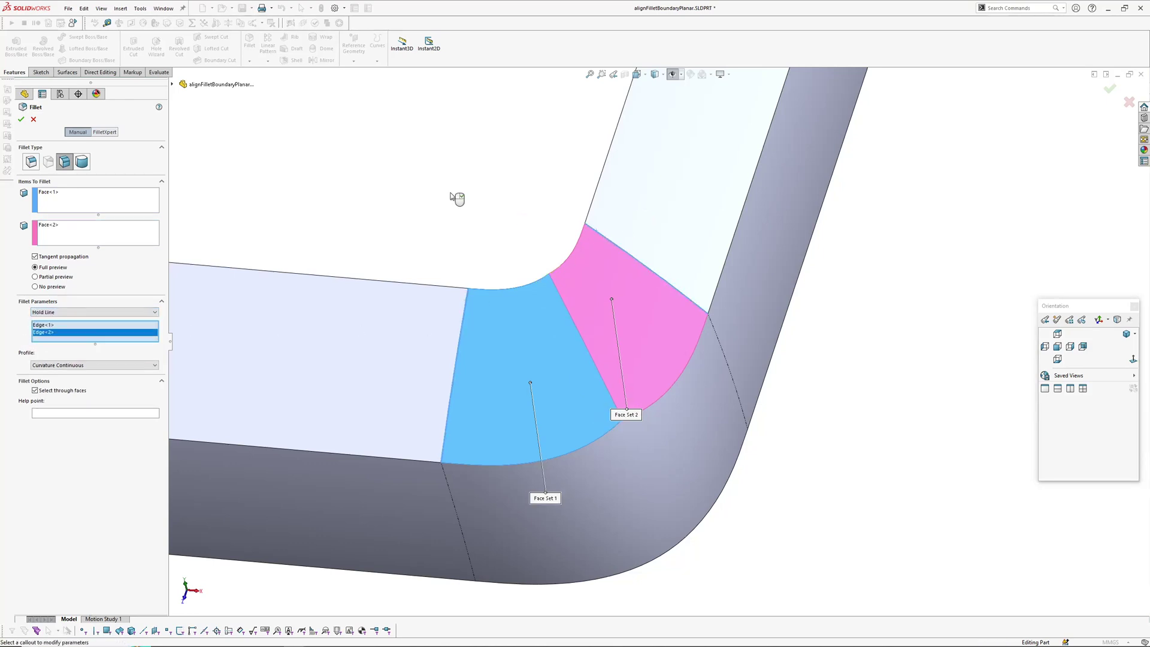
right_click(457, 198)
Examine the blended corner's outer top edge from the Right and Front views and from rotated views
middle_click_drag(468, 213, 516, 290)
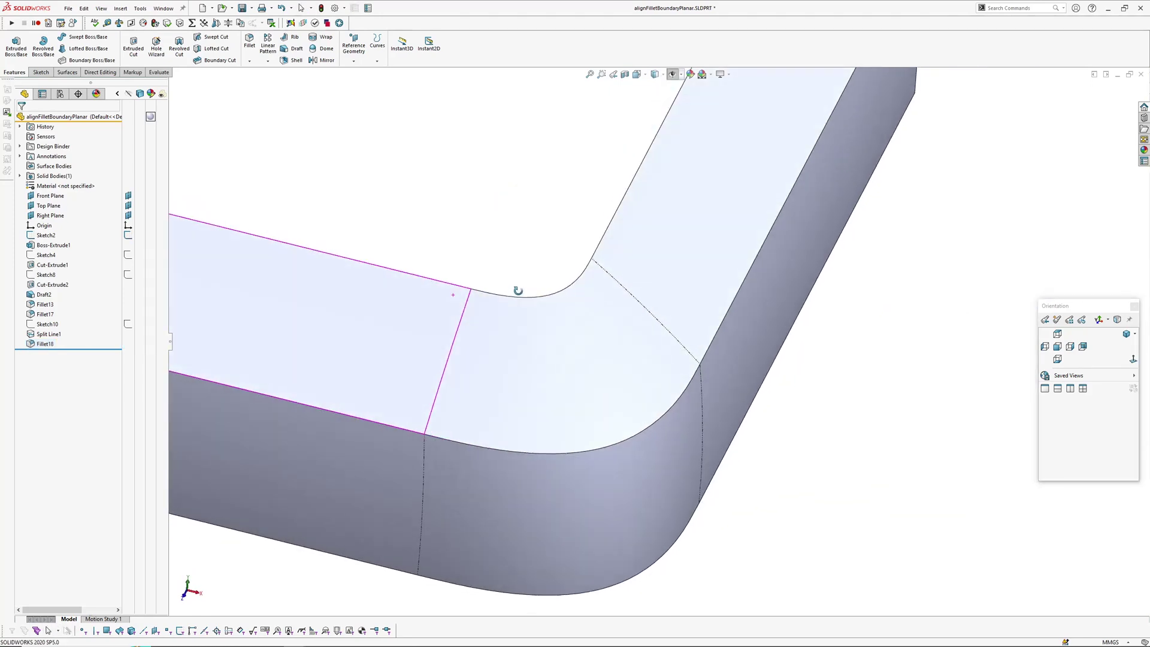
left_click(1070, 346)
scroll(476, 332, "down", 5)
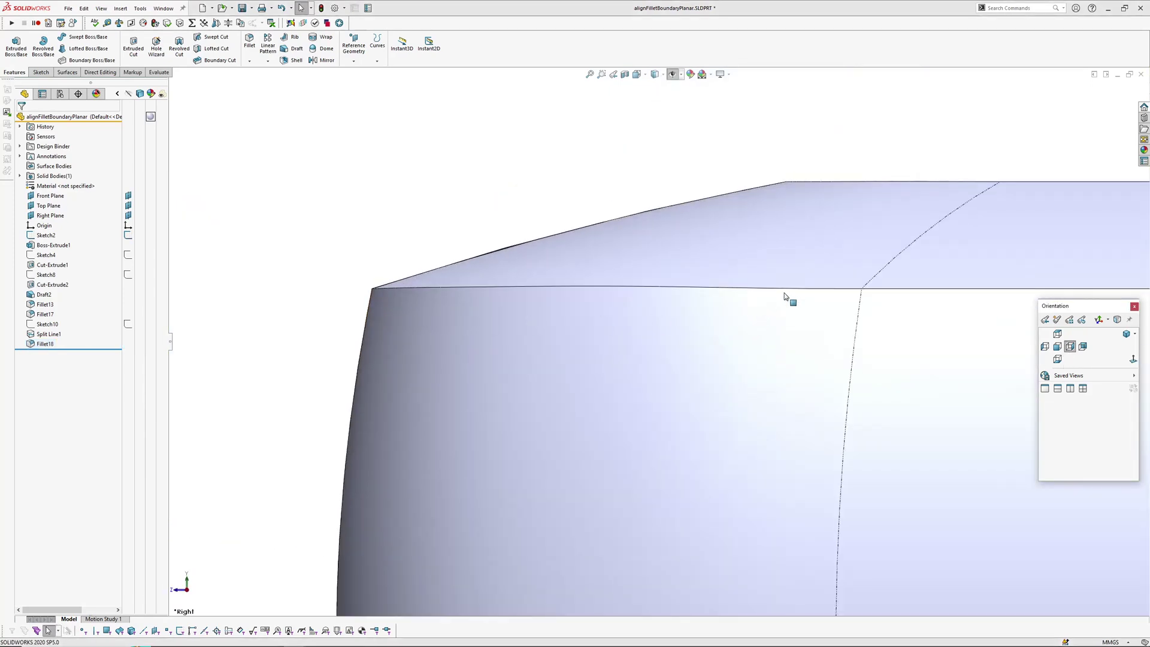
left_click(749, 290)
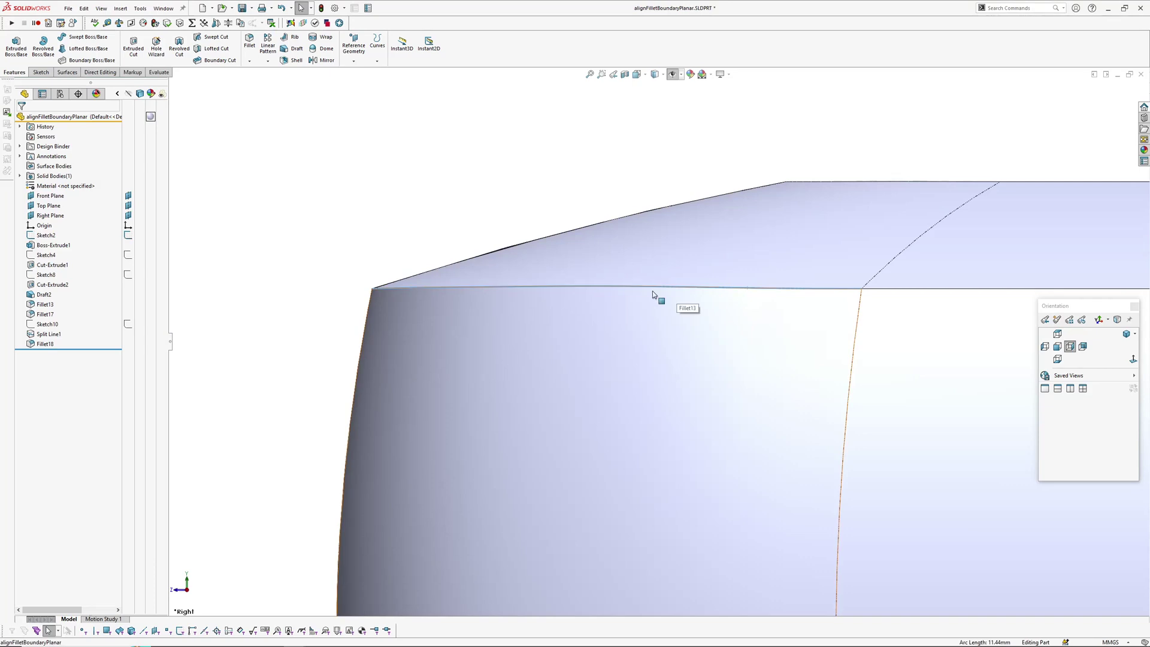
key("ctrl+1")
scroll(586, 324, "down", 5)
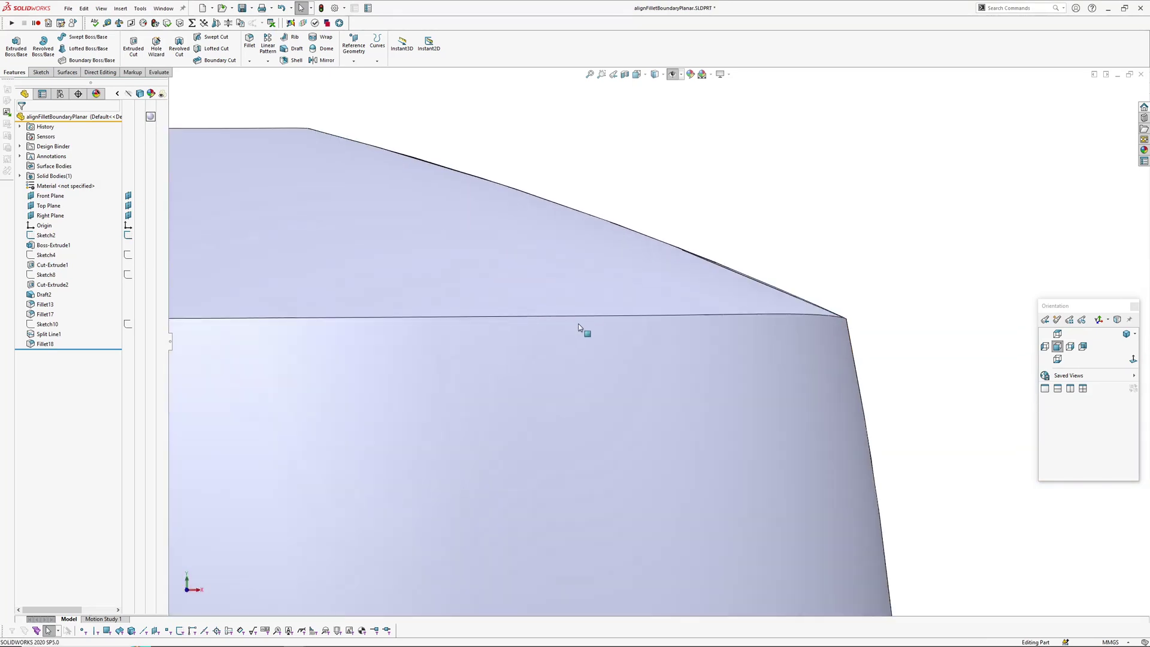
scroll(581, 289, "up", 5)
middle_click_drag(553, 303, 544, 257, "ctrl")
middle_click(601, 287)
middle_click_drag(601, 288, 569, 372)
scroll(668, 318, "up", 4)
middle_click_drag(668, 318, 624, 298)
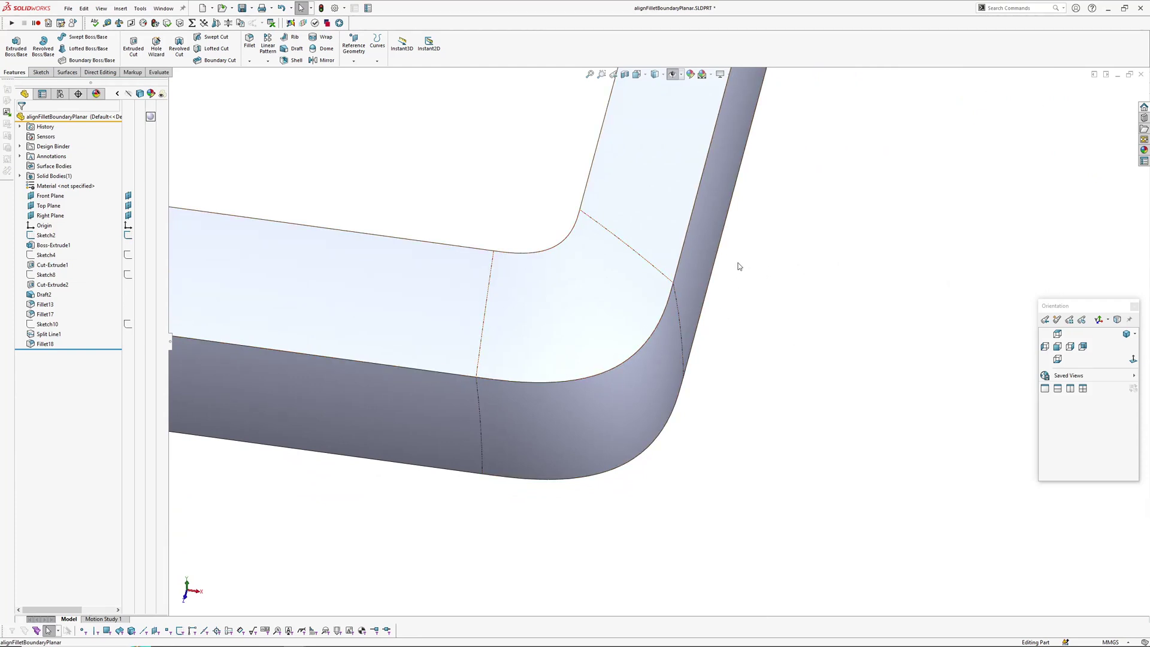
Display curvature colours on the blended corner for inspection, and return to the shaded display
middle_click_drag(653, 316, 793, 367)
key("c")
scroll(623, 362, "down", 3)
middle_click_drag(627, 358, 611, 387)
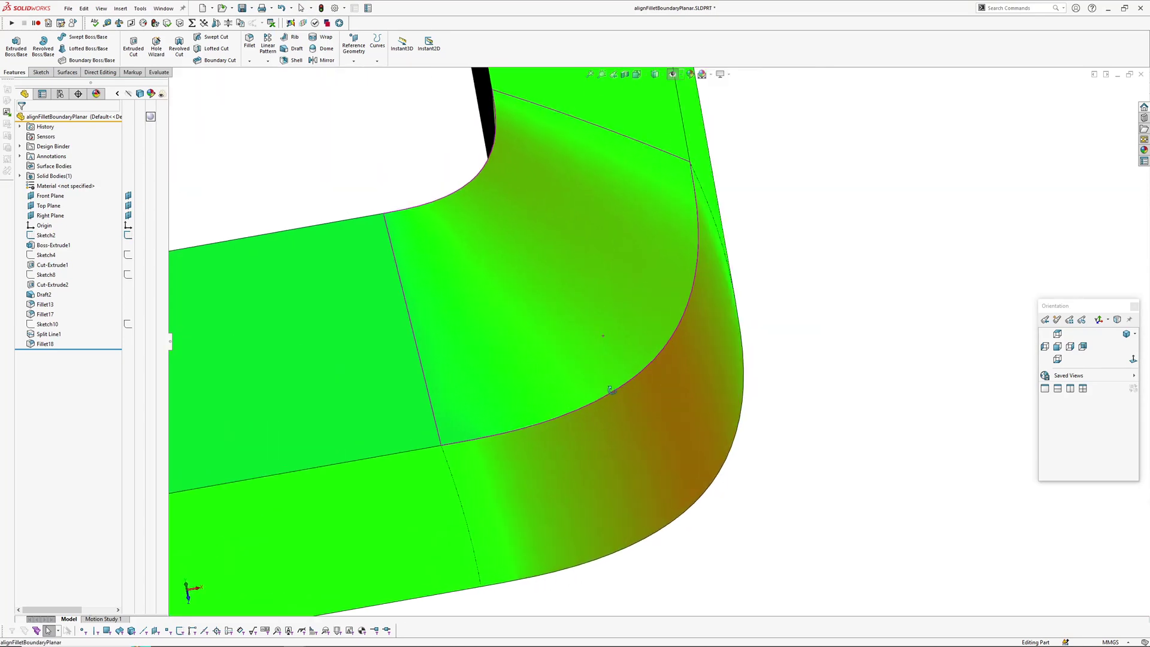
key("c")
scroll(862, 376, "up", 2)
middle_click_drag(824, 372, 772, 292, "ctrl")
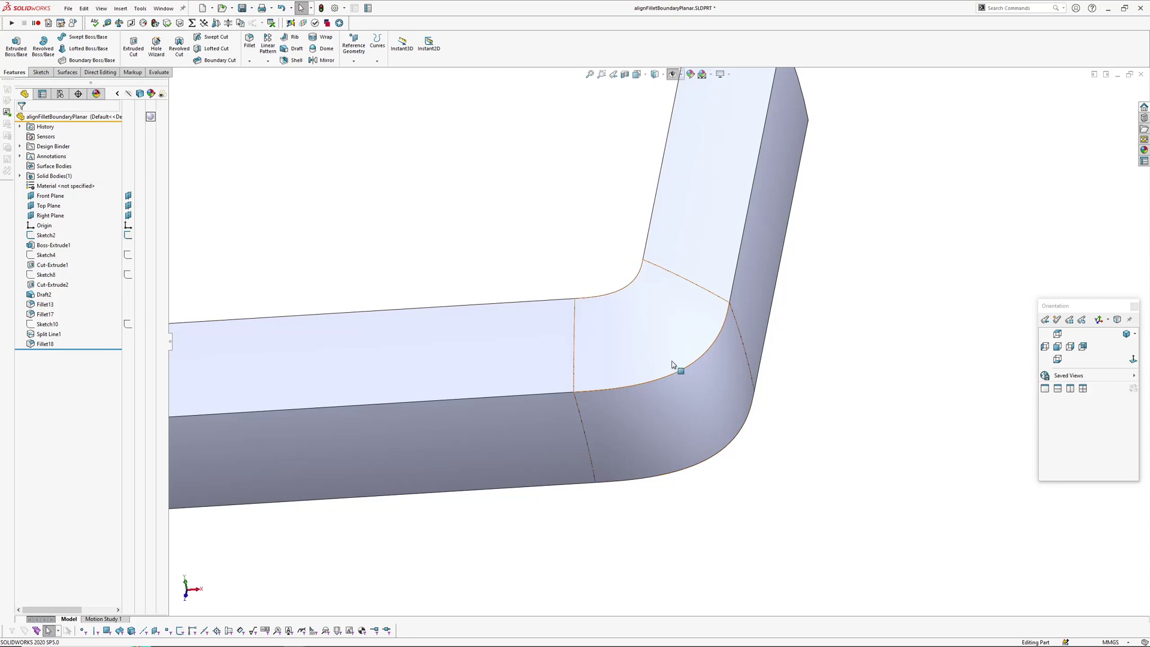
middle_click_drag(677, 363, 673, 351)
Switch to Rhino and inspect the zebra stripes on the corner surface near its outer edge
left_click(631, 359)
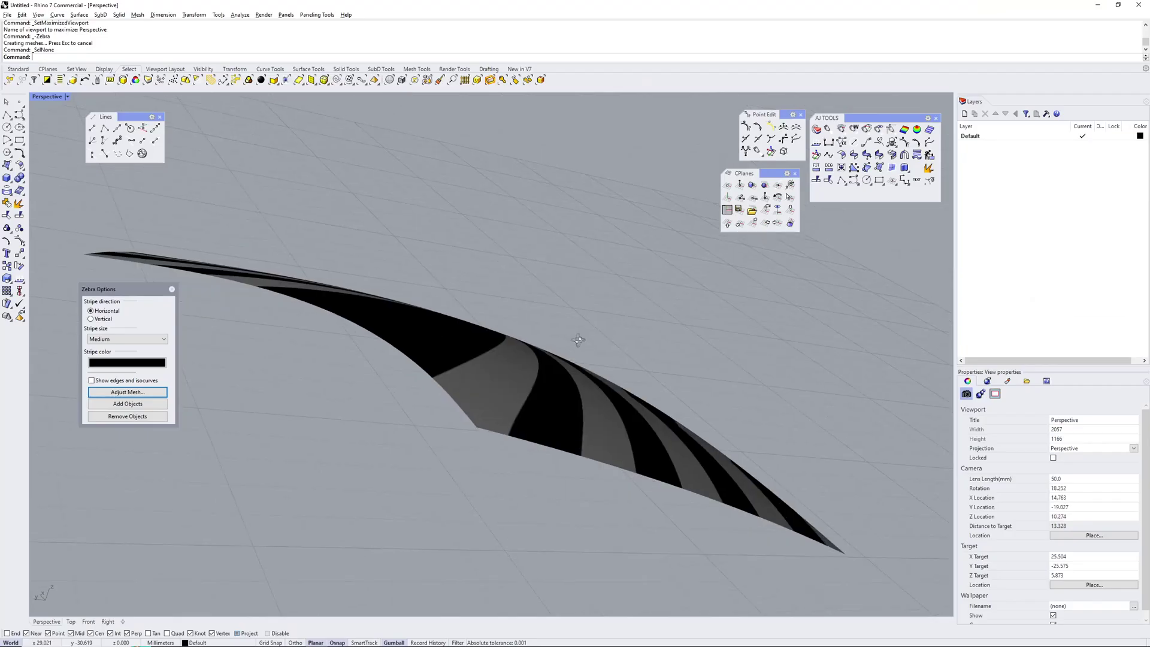
scroll(559, 369, "up", 5)
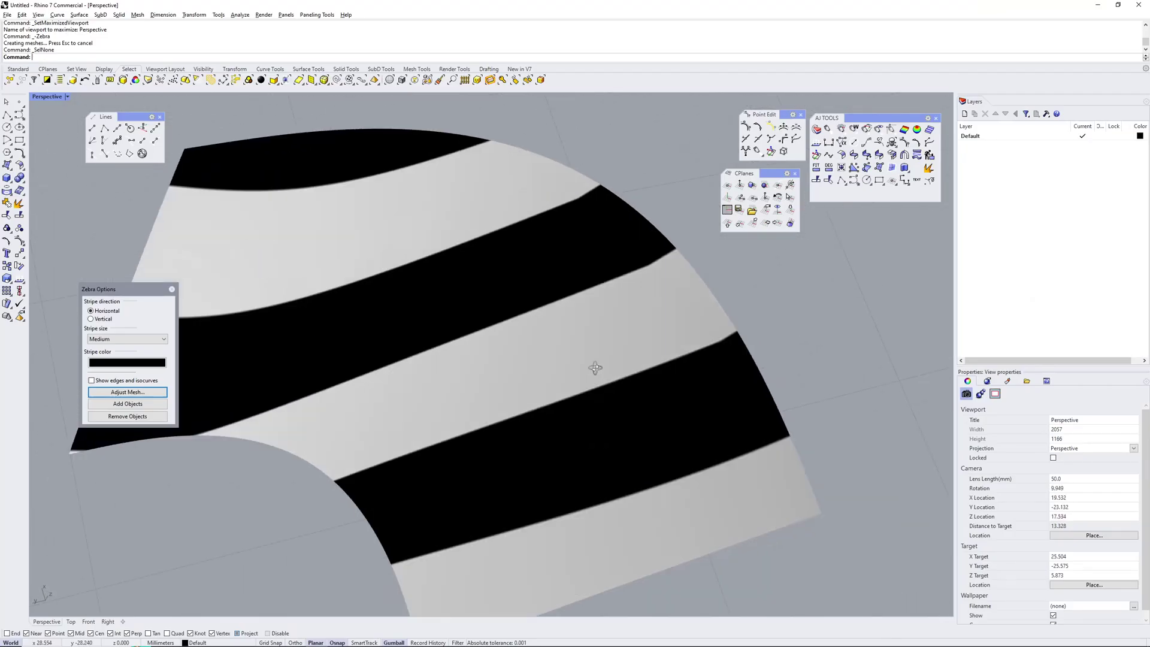
right_click_drag(619, 376, 538, 243)
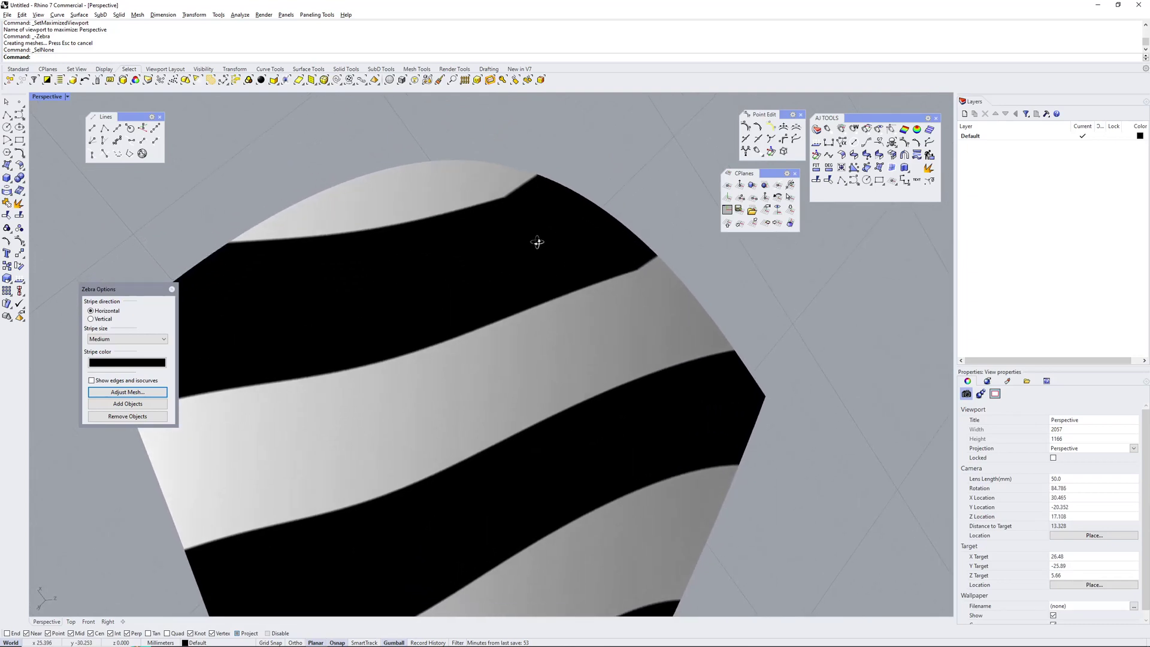
scroll(522, 211, "up", 4)
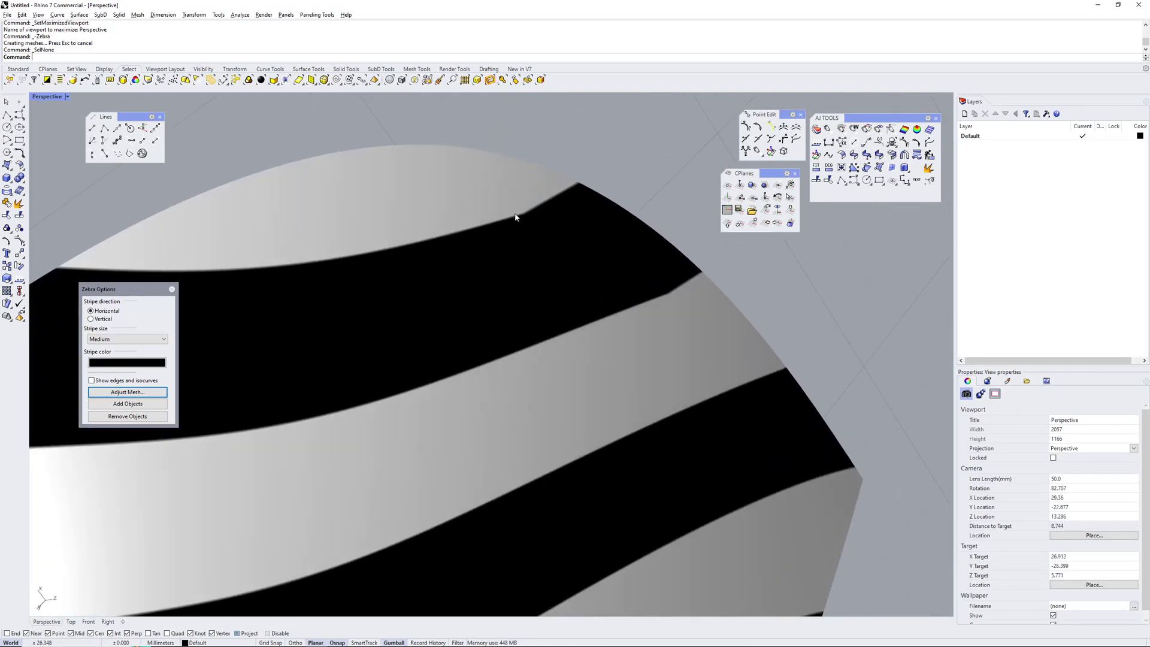
Switch back to SolidWorks and inspect the filleted corner with zebra stripes
key("alt+Tab")
left_click(818, 373)
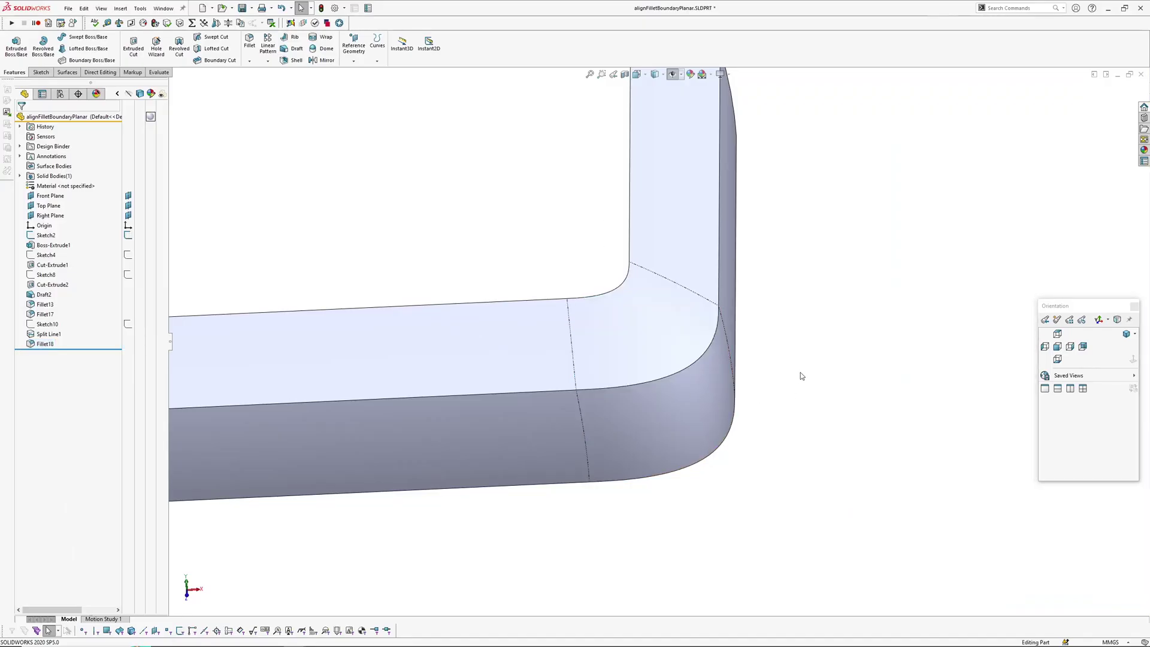
key("z")
middle_click_drag(641, 367, 794, 322)
scroll(634, 262, "down", 5)
key("Return")
middle_click(663, 286)
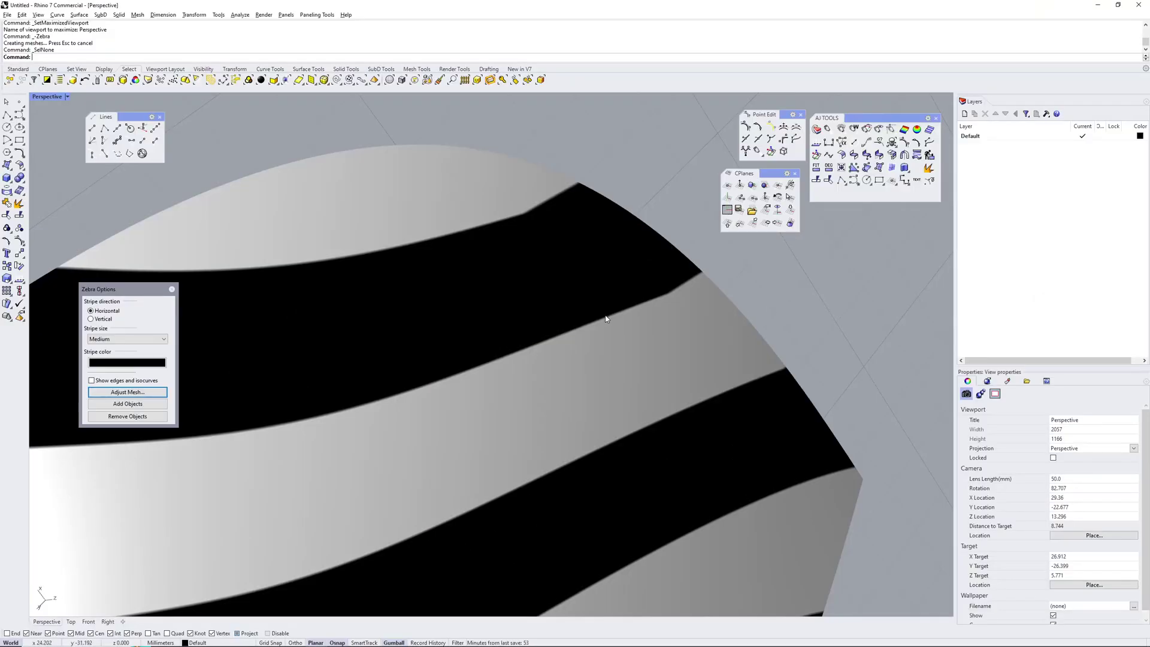
Compare the corner's zebra stripes between Rhino and SolidWorks, and inspect the SolidWorks corner with curvature colours
left_click(605, 319)
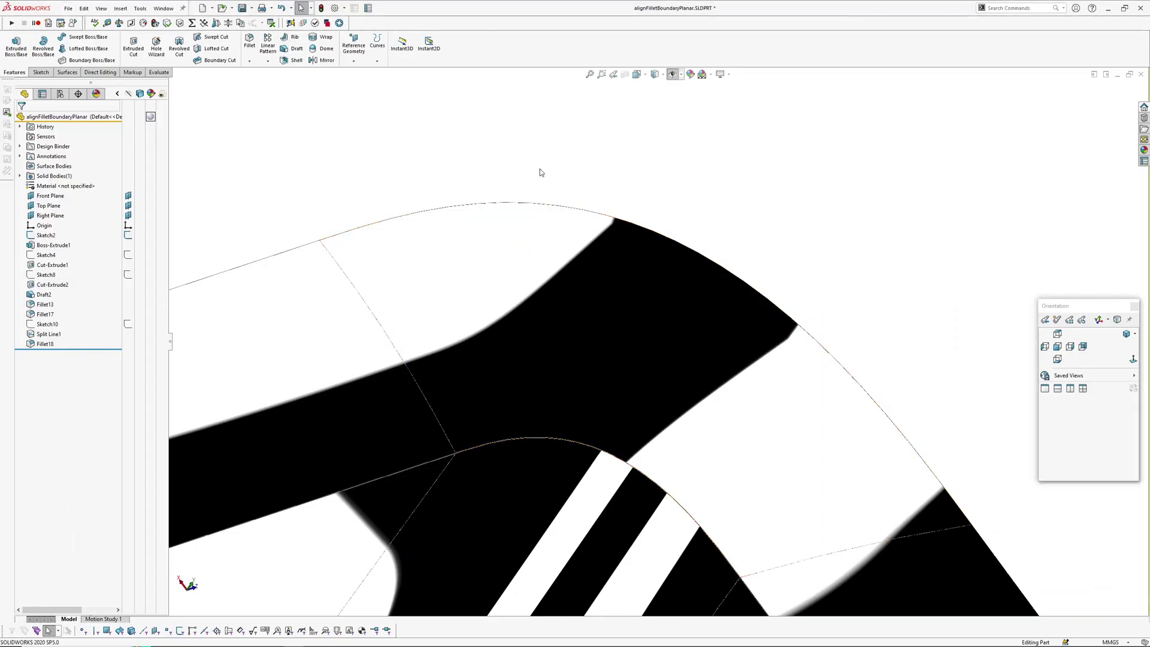
key("c")
middle_click_drag(689, 320, 650, 383)
scroll(649, 384, "up", 3)
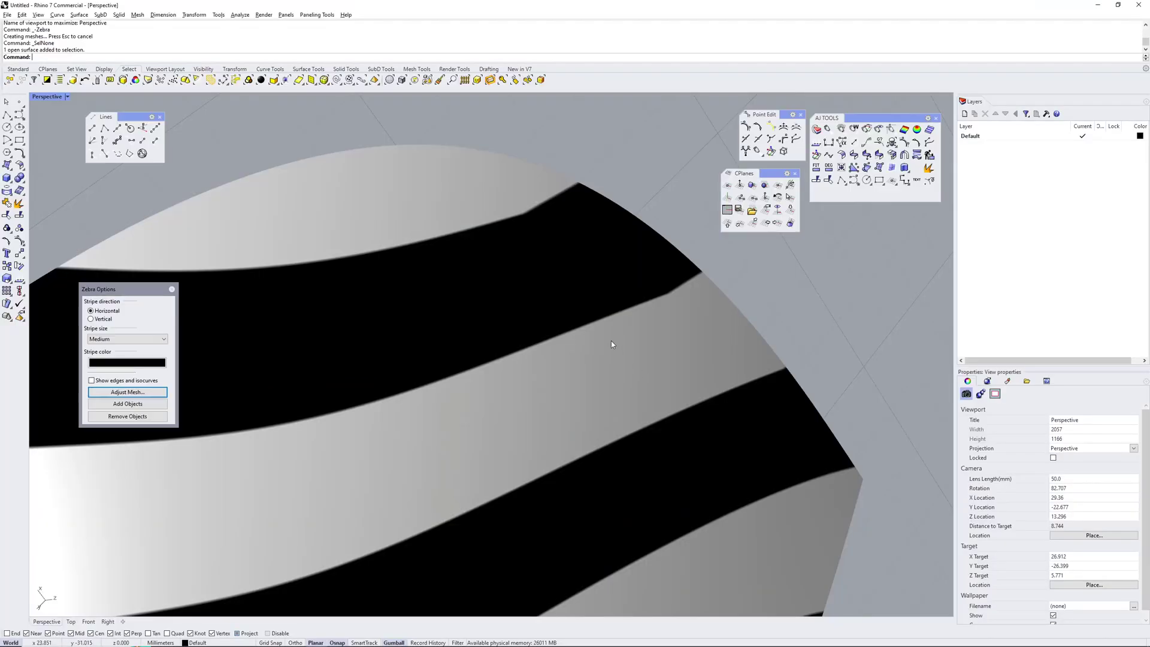
Run a Gaussian curvature analysis on the corner surface in Rhino, inspect its outer edge, and close the analysis
left_click(906, 131)
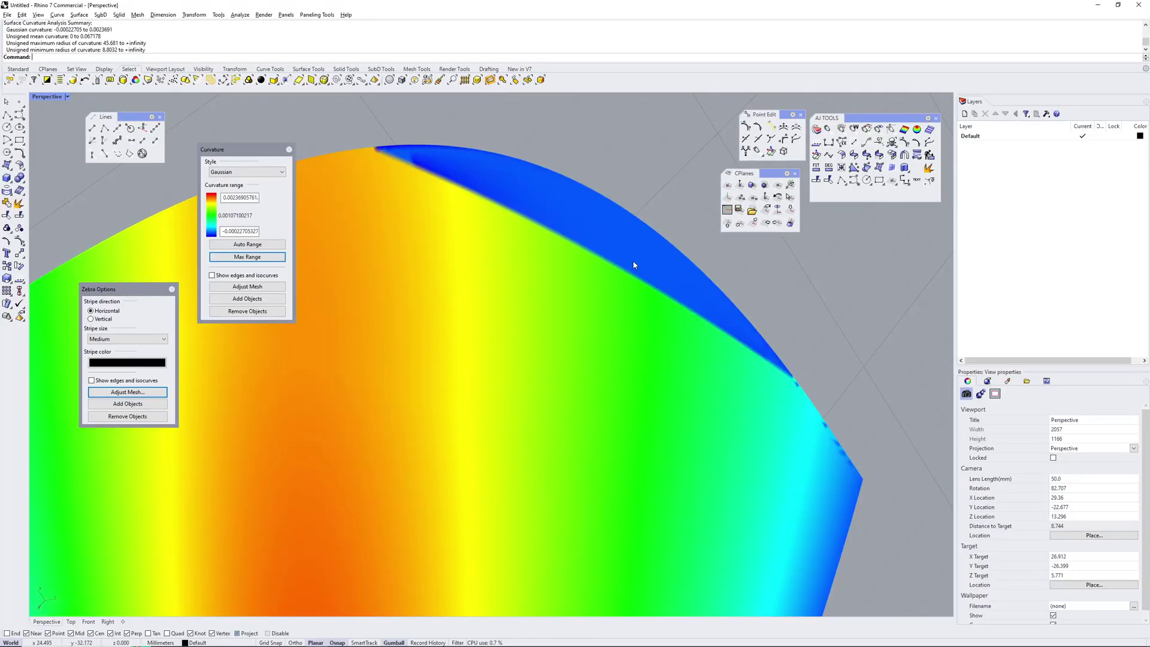
scroll(707, 359, "down", 4)
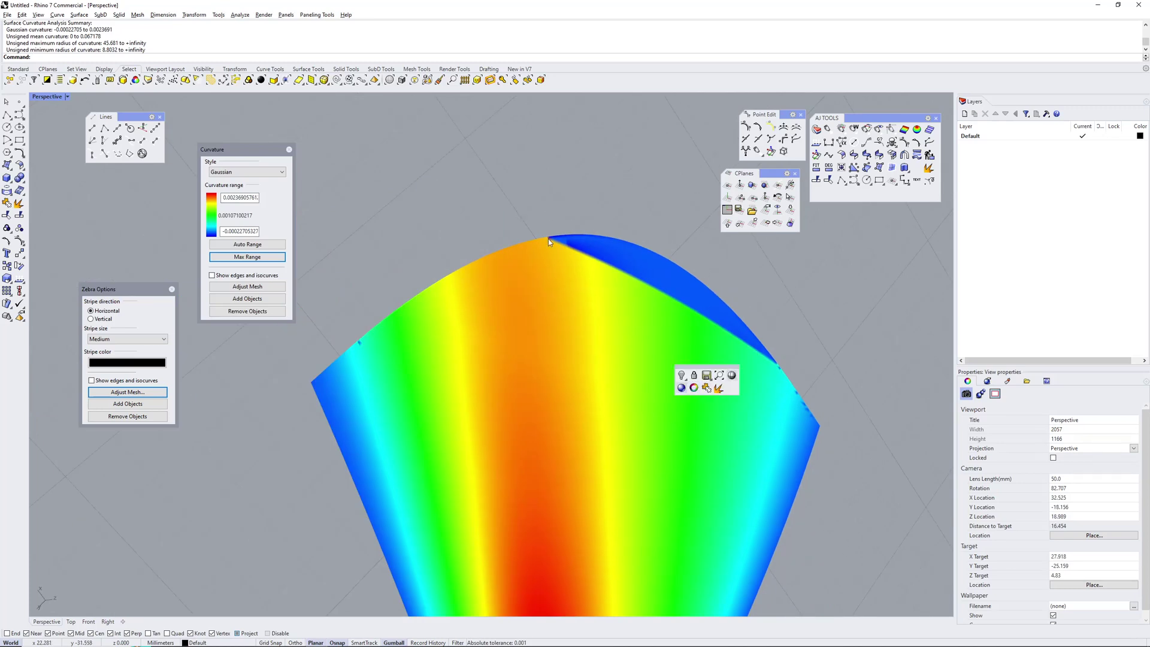
left_click(572, 375)
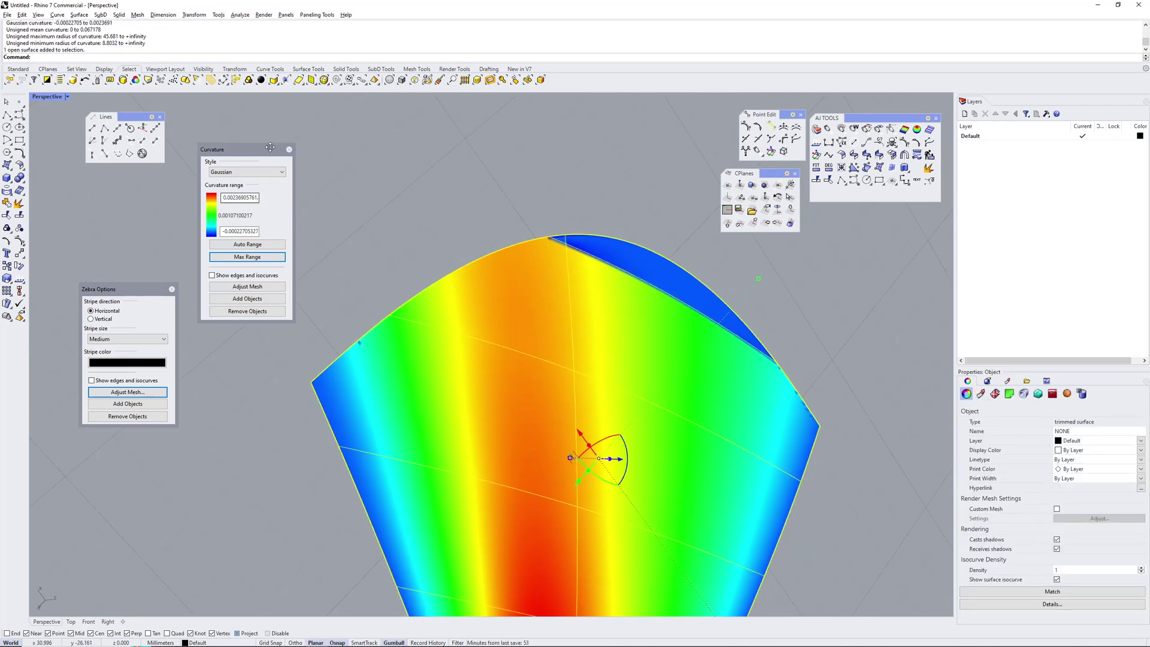
left_click(288, 151)
left_click(385, 174)
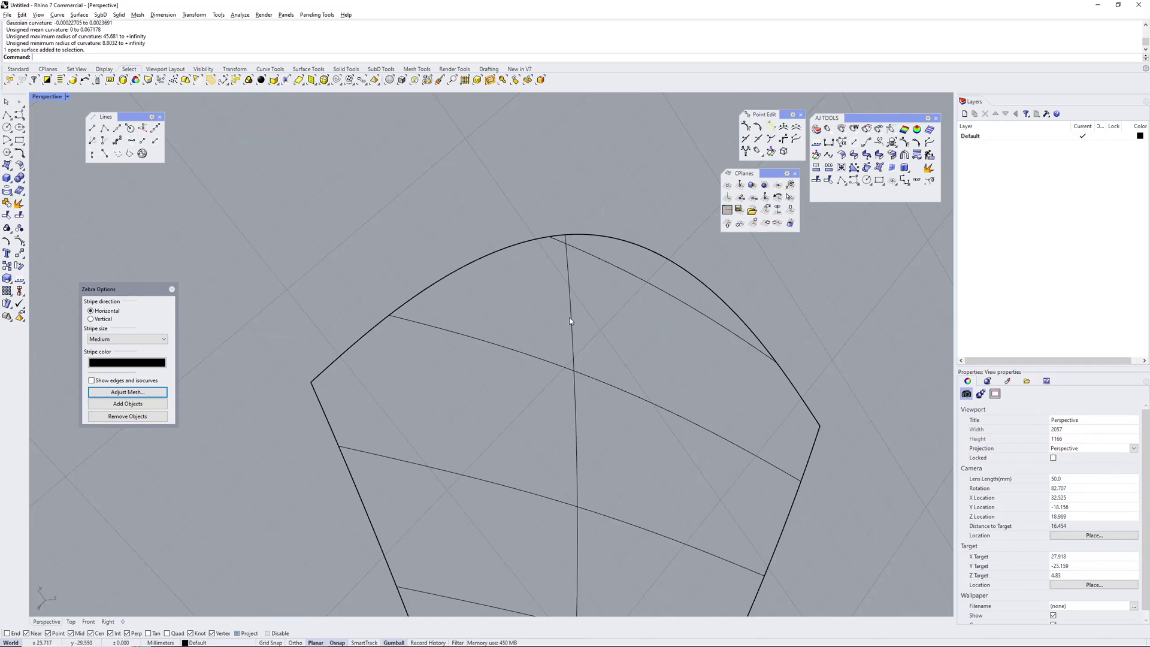
Show the corner surface's control points in Rhino and examine their layout from several angles
left_click_drag(592, 284, 583, 289)
key("F10")
scroll(558, 327, "up", 4)
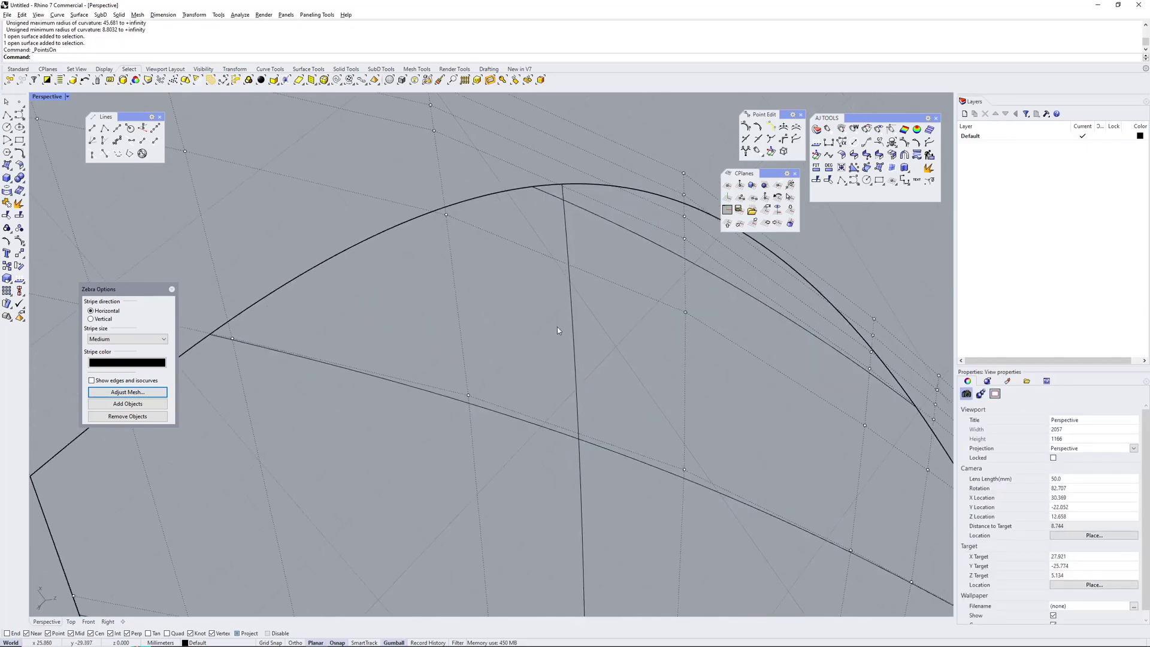
scroll(503, 298, "down", 14)
right_click_drag(484, 312, 577, 349)
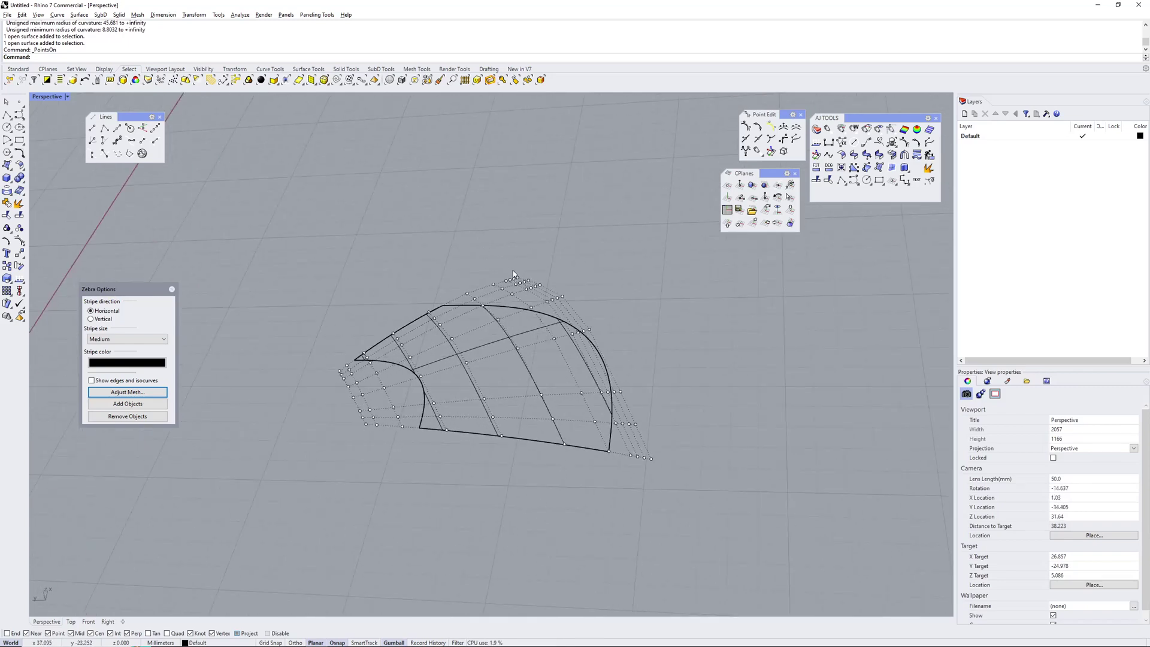
right_click_drag(511, 249, 568, 381)
scroll(581, 365, "up", 3)
scroll(616, 419, "down", 4)
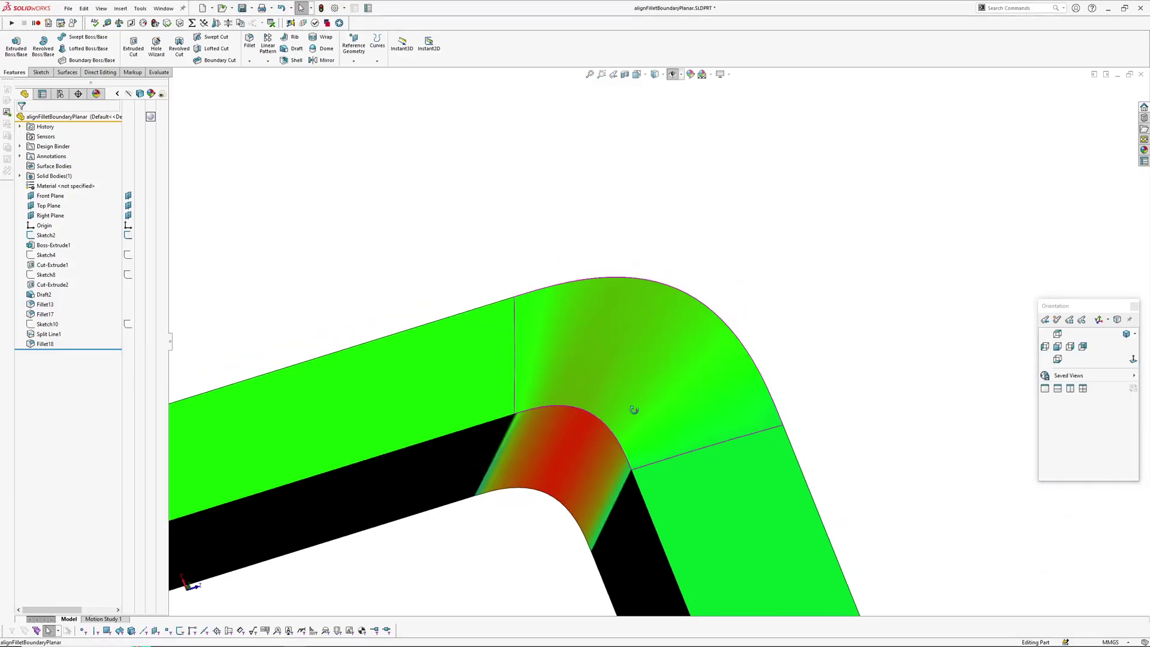
Switch to SolidWorks and examine the blended corner with curvature colours and in shaded side and top views
middle_click_drag(634, 409, 519, 306)
scroll(780, 411, "up", 3)
middle_click_drag(780, 411, 765, 336, "ctrl")
middle_click_drag(681, 291, 687, 339)
right_click_drag(687, 339, 826, 363)
mouse_move(693, 397)
middle_mouse_down("ctrl")
mouse_move(676, 386)
mouse_move(728, 434)
mouse_move(603, 419)
mouse_move(591, 318)
mouse_move(874, 400)
middle_mouse_up("ctrl")
scroll(603, 418, "down", 2)
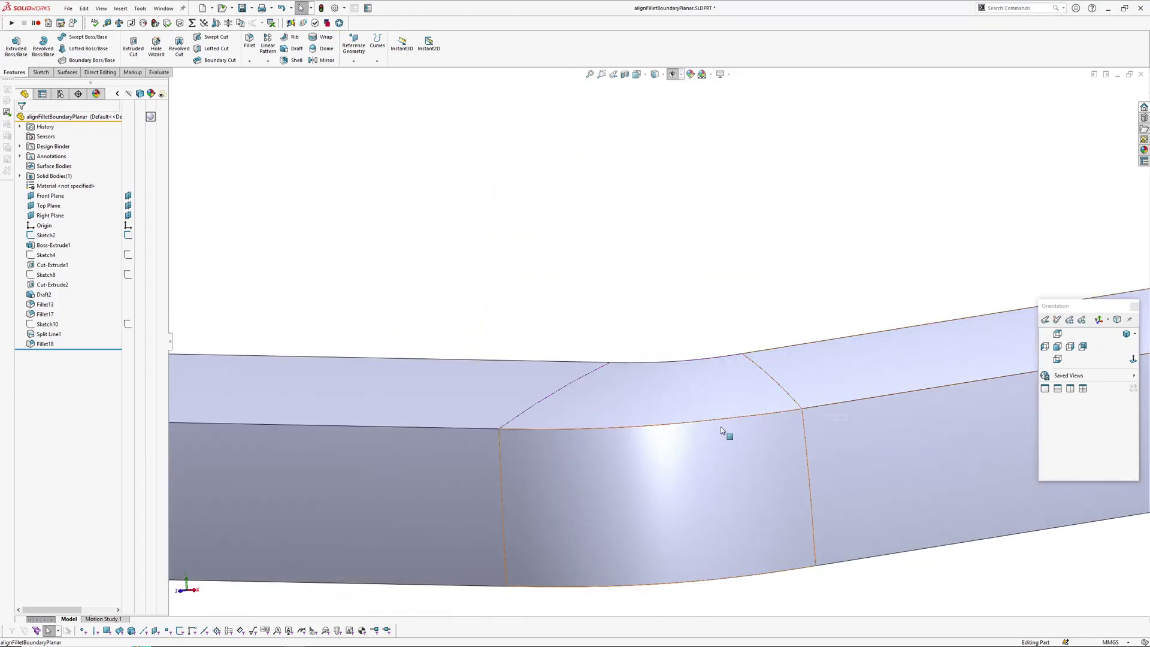
middle_click_drag(757, 426, 732, 392)
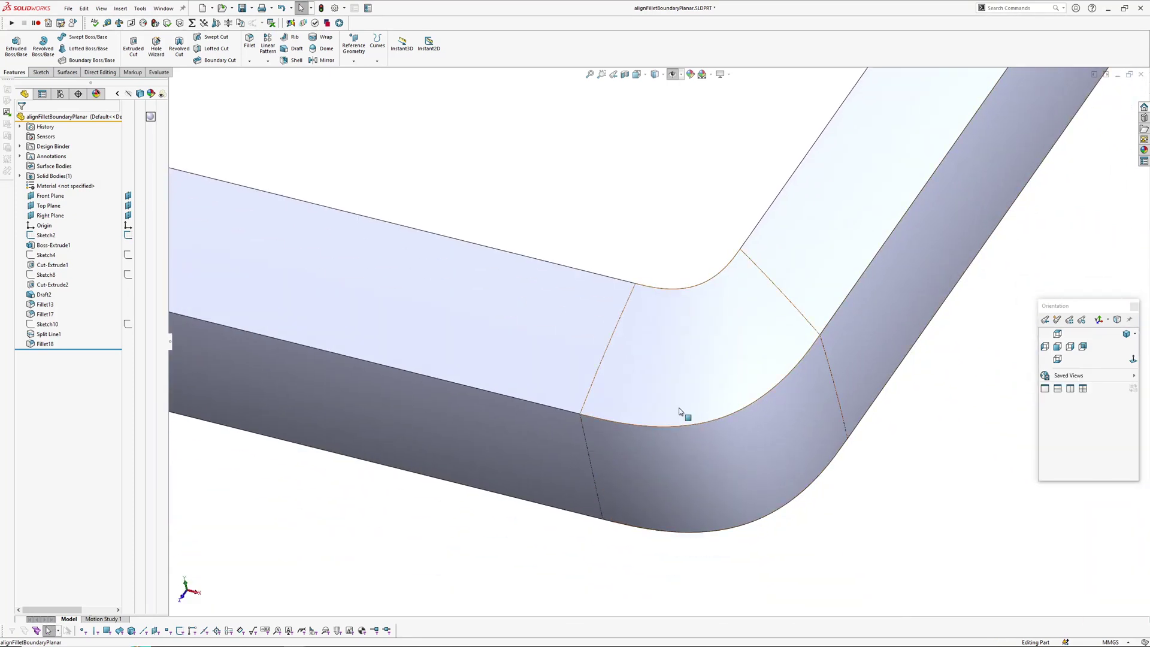
Delete the face fillet that blends the two corner top faces
left_click(34, 346)
key("Delete")
key("Return")
Create a reference plane parallel to the Top Plane through the outer corner vertex where the split line meets the top edge
middle_click_drag(680, 351, 496, 512)
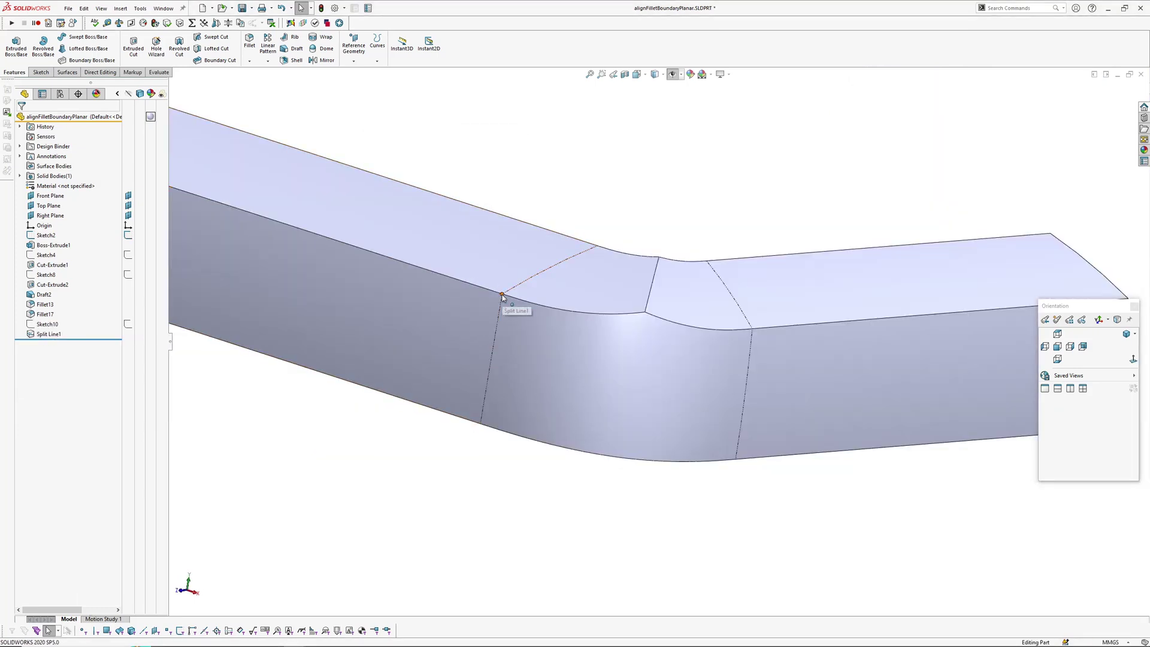
middle_click_drag(547, 207, 469, 533)
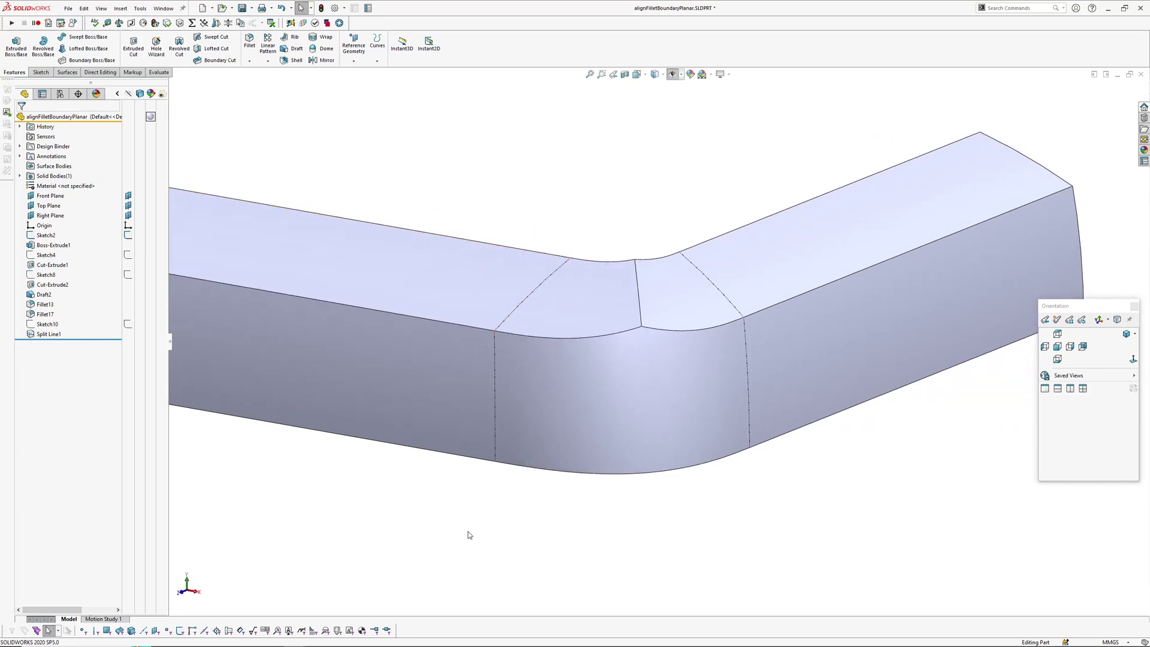
middle_click_drag(731, 337, 450, 252)
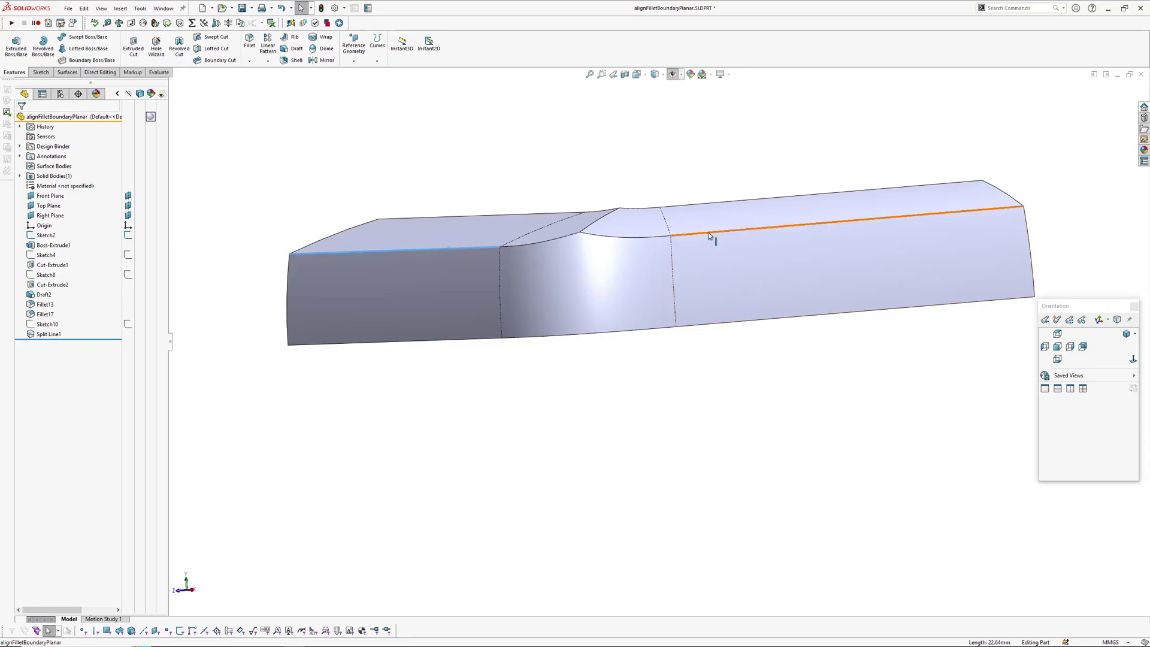
left_click(652, 423)
left_click(668, 448)
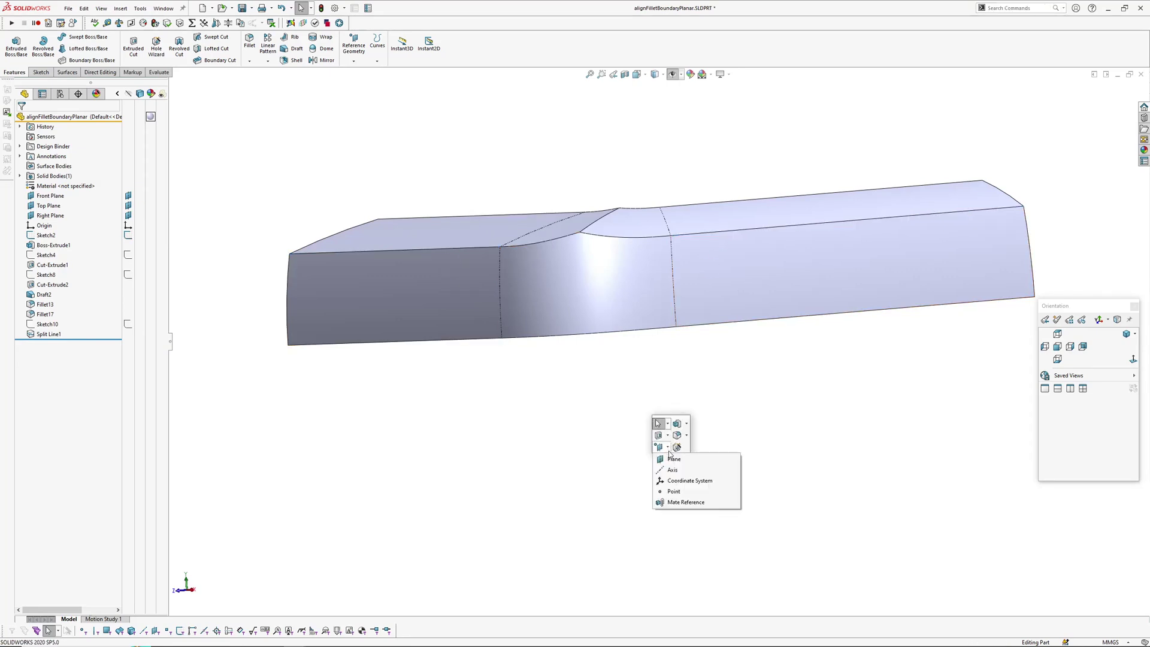
left_click(673, 459)
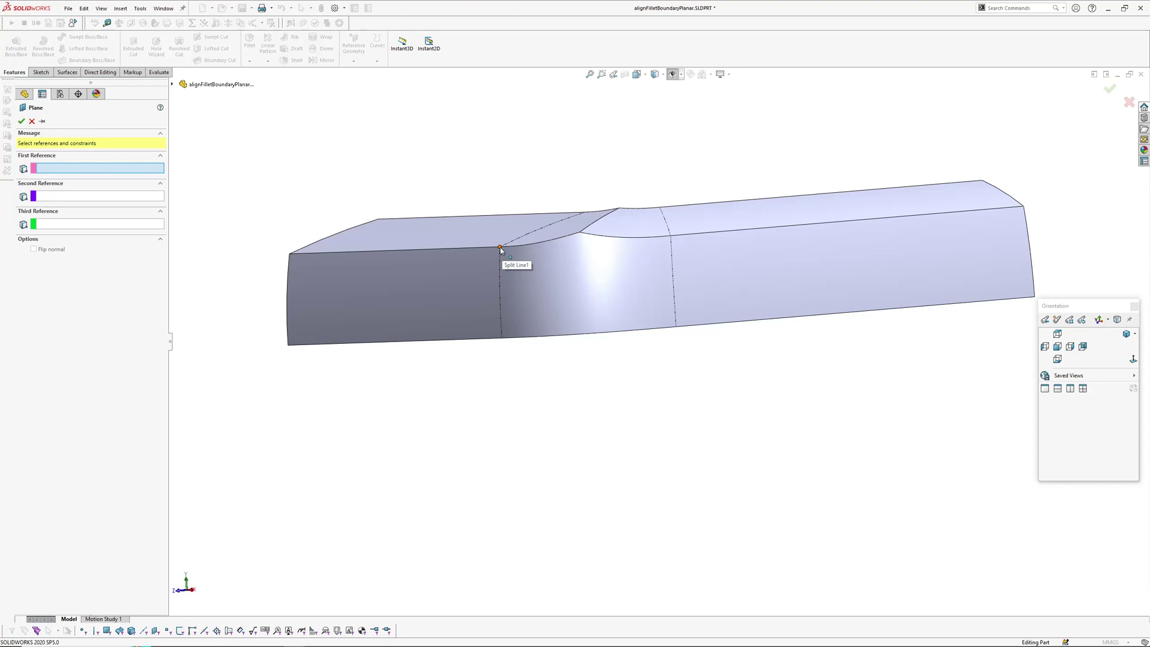
left_click(500, 247)
middle_click_drag(386, 279, 544, 309)
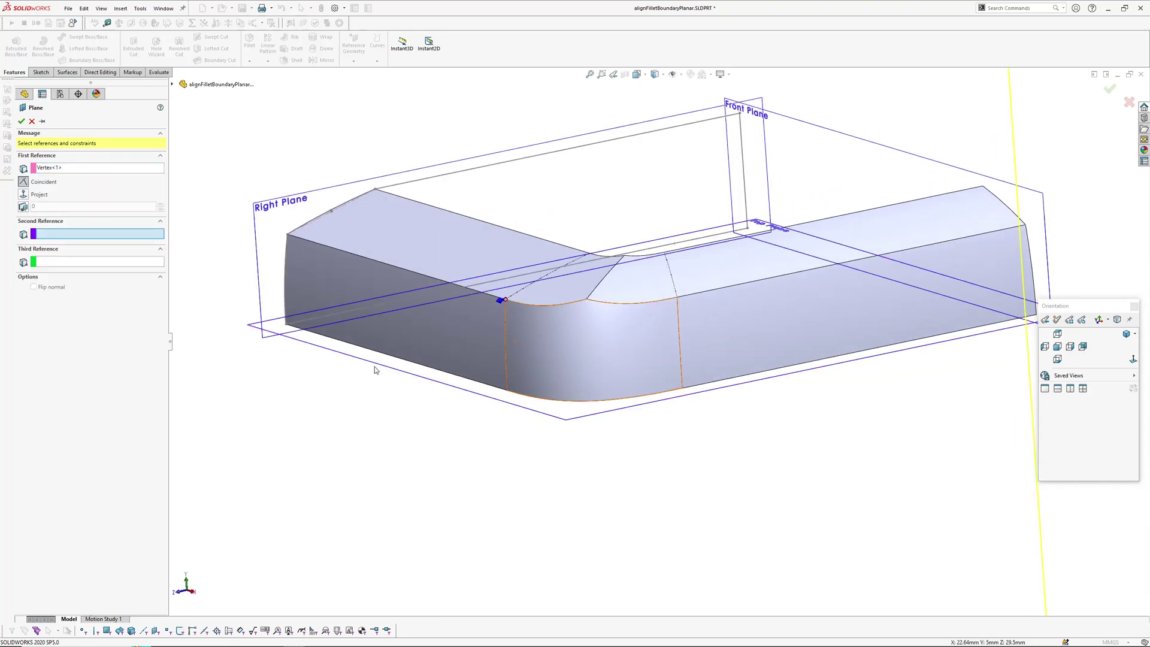
left_click(375, 365)
right_click(377, 365)
left_click(445, 408)
Split the outer rounded corner face by intersection with the new plane
left_click(44, 345)
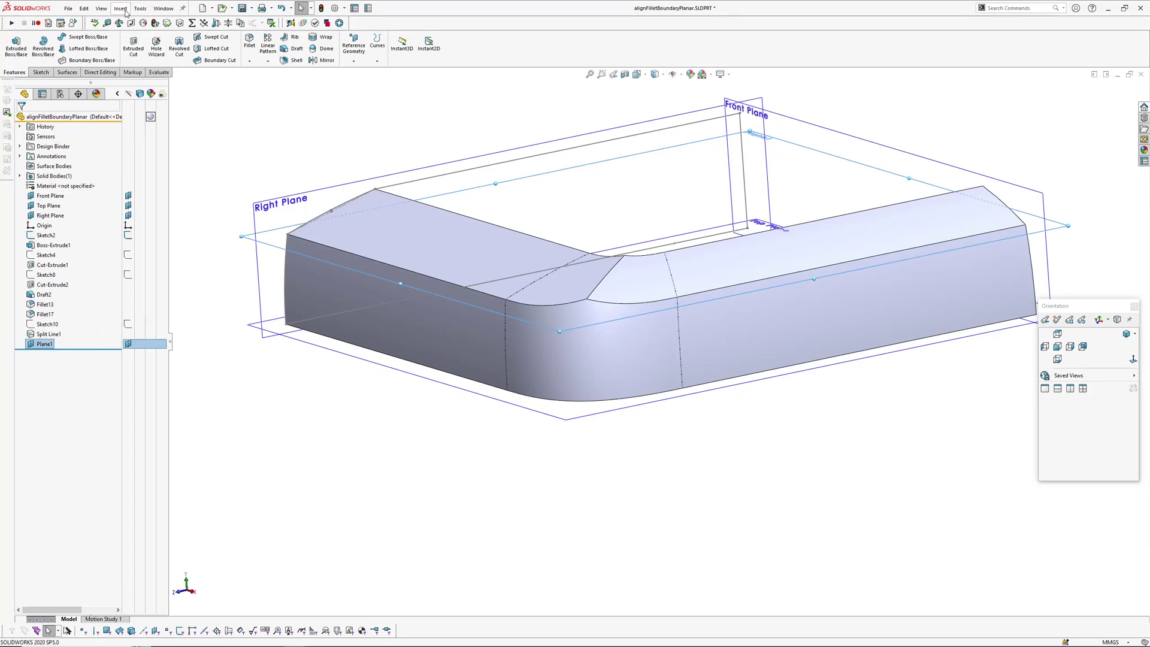
left_click(120, 9)
mouse_move(138, 114)
left_click(224, 114)
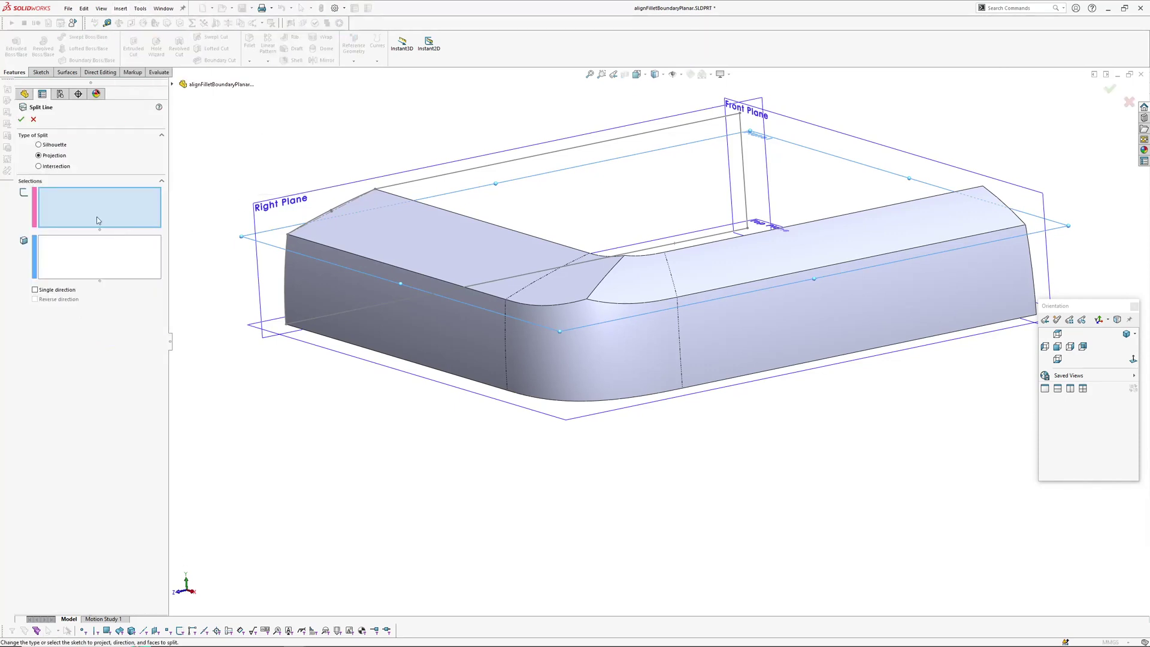
left_click(39, 167)
left_click(599, 345)
key("Return")
Create a second reference plane parallel to the Top Plane through the inner corner's split-line vertex
middle_click_drag(557, 462, 586, 398)
left_click(590, 390)
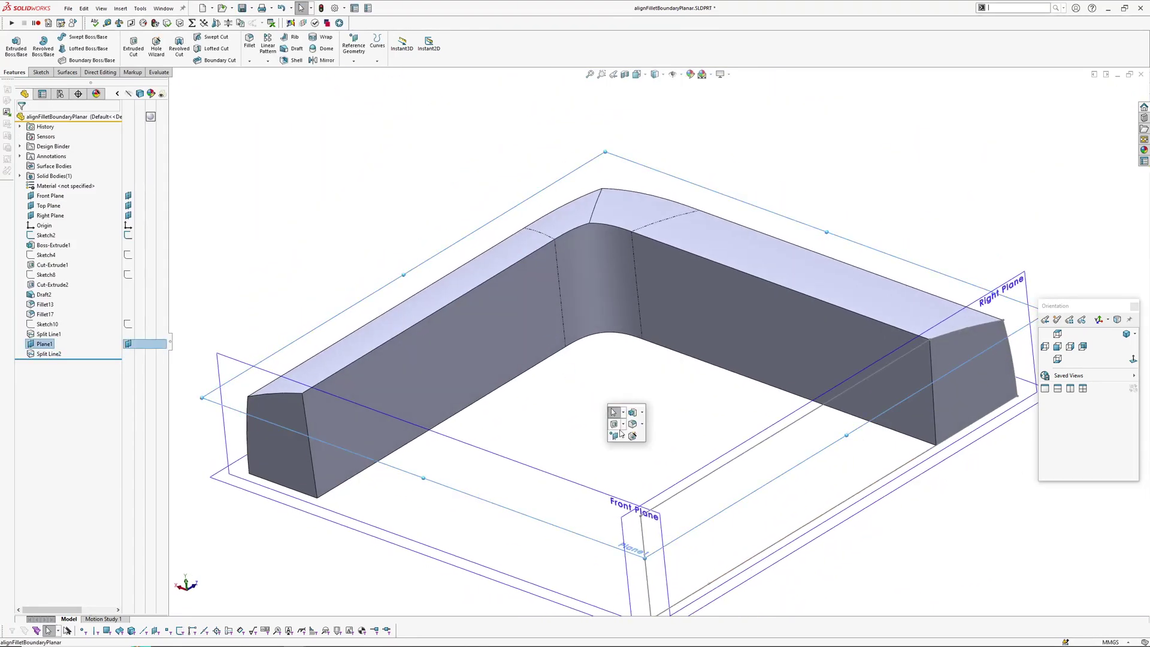
left_click(623, 437)
left_click(630, 449)
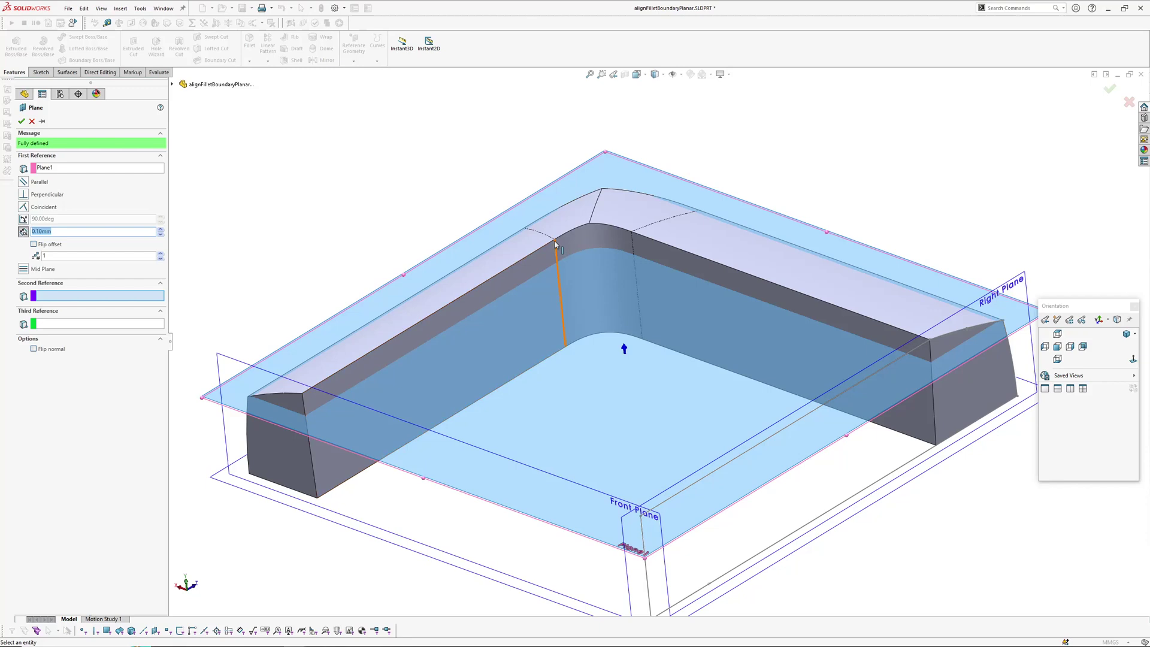
right_click(55, 172)
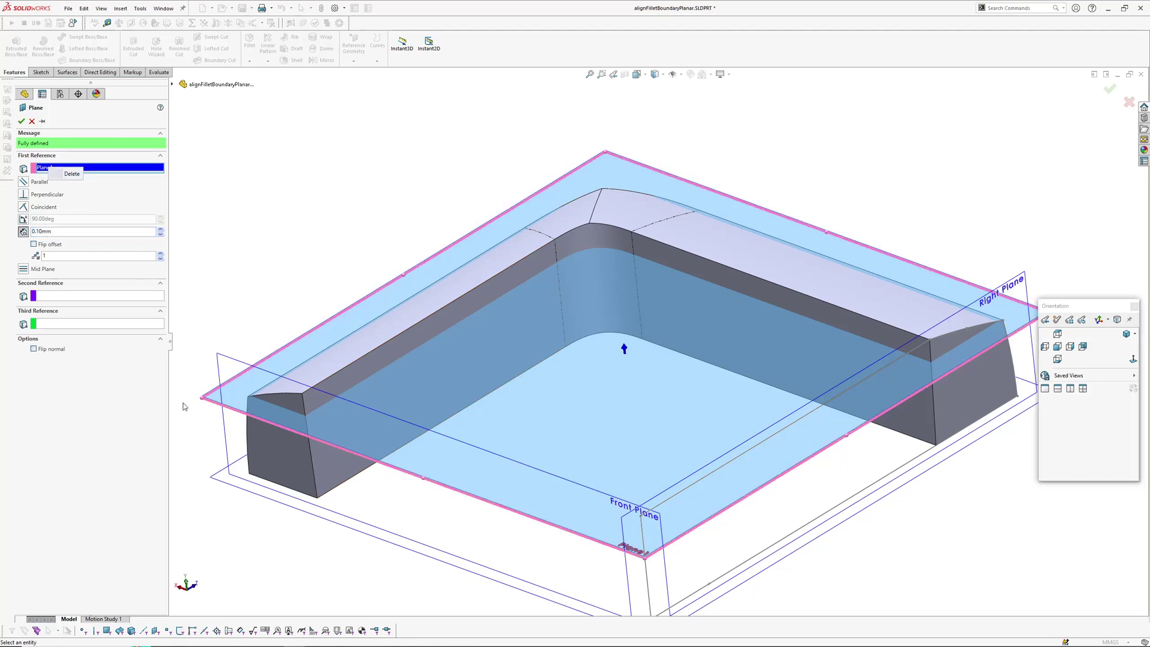
left_click(297, 512)
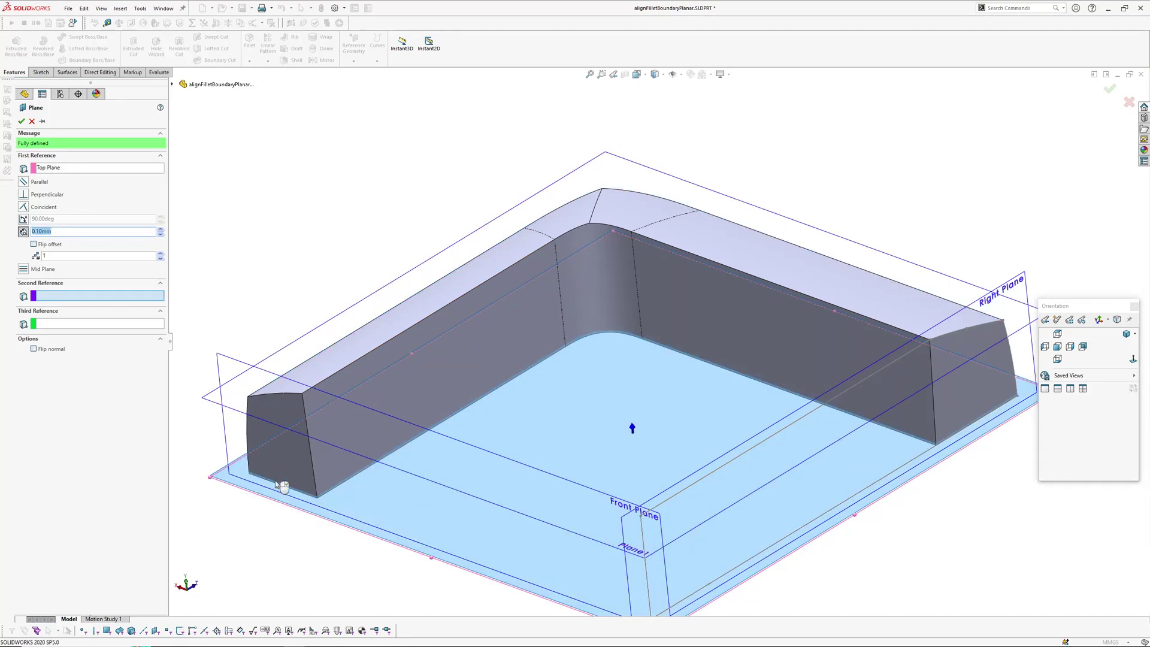
left_click(555, 241)
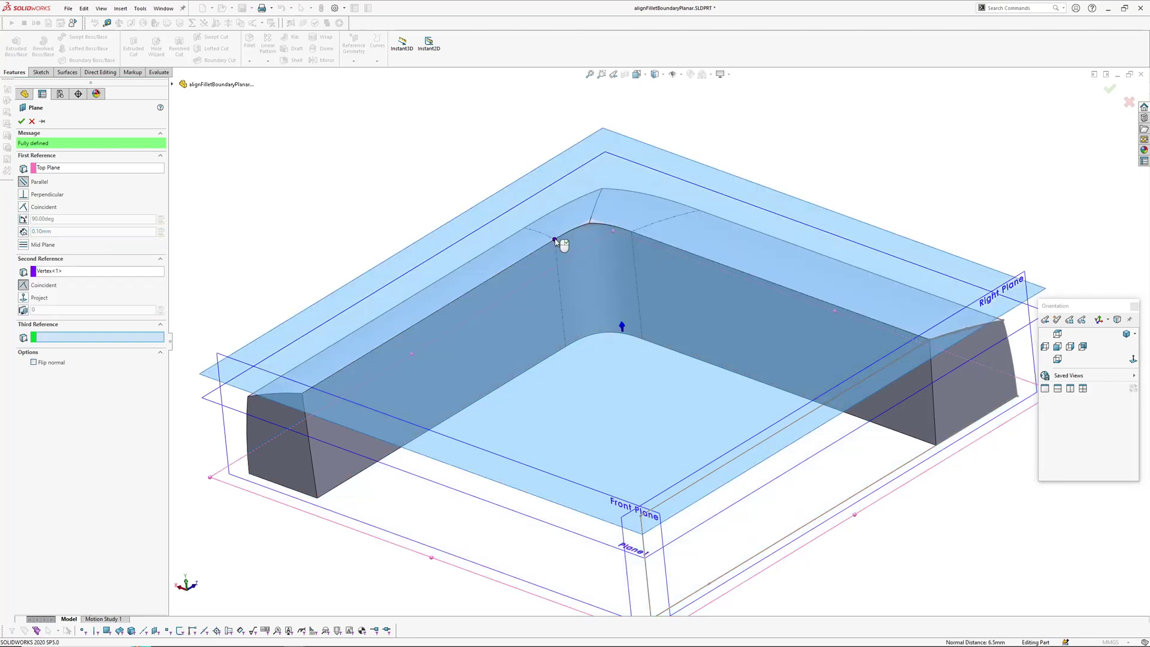
left_click(22, 121)
Split the inner rounded corner face by intersection with the second plane
left_click(121, 8)
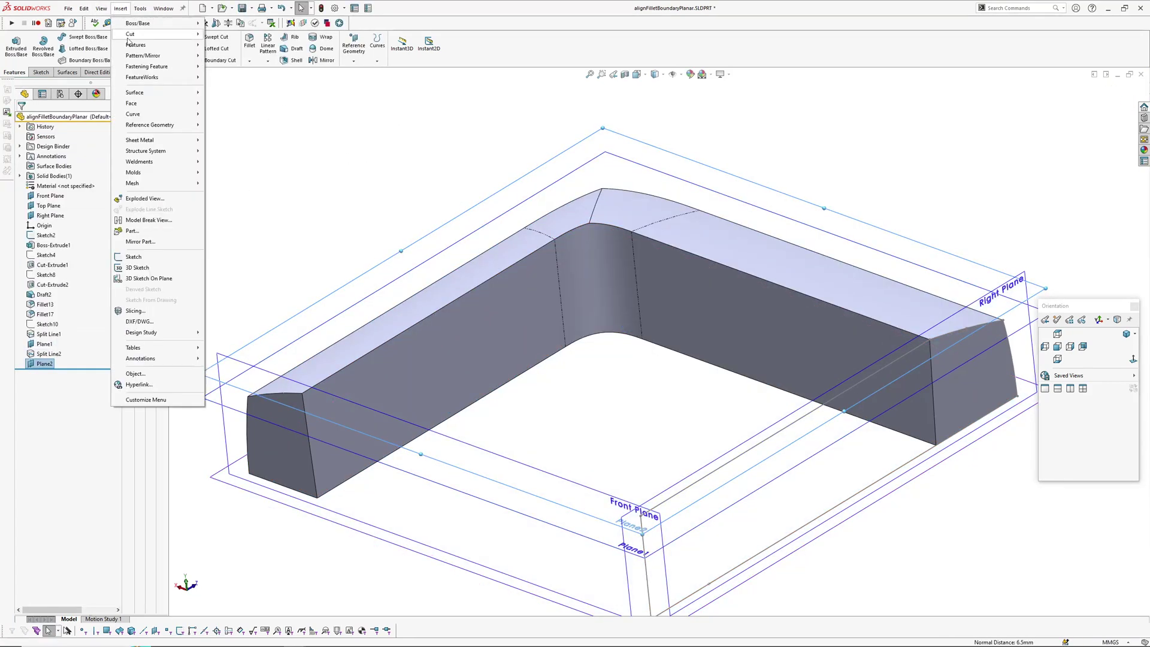
mouse_move(136, 115)
left_click(253, 116)
left_click(606, 260)
key("Return")
Examine how the inner split edge meets the top edge at its end vertices, and view the corner from outside
scroll(607, 259, "down", 5)
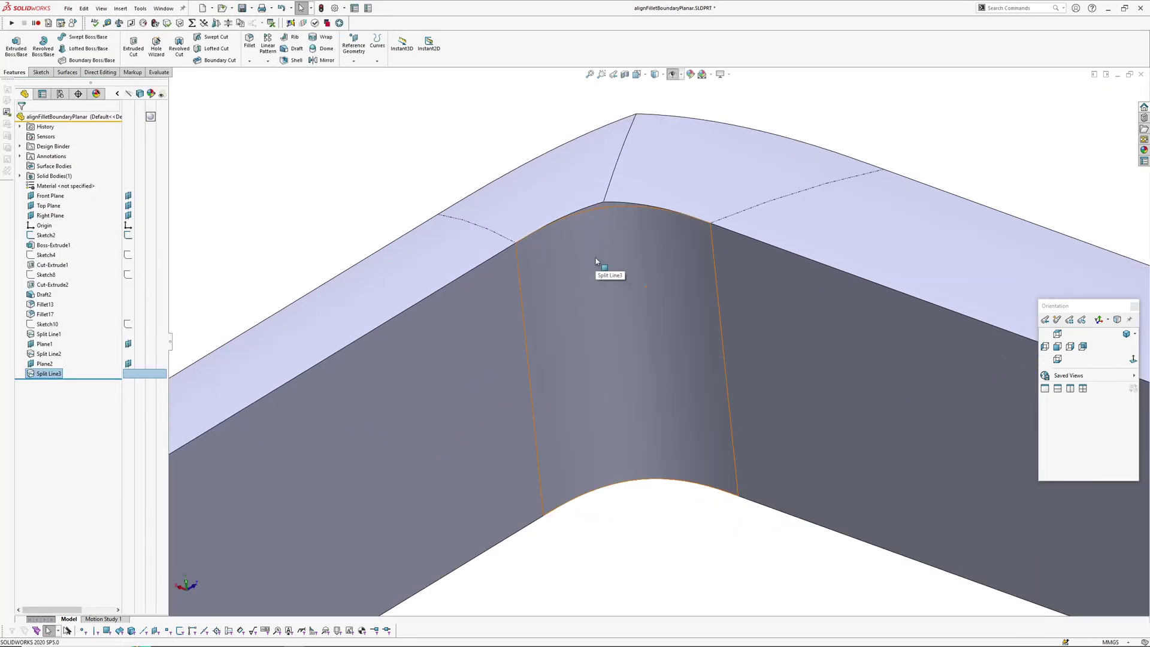
left_click(608, 209)
scroll(608, 210, "down", 3)
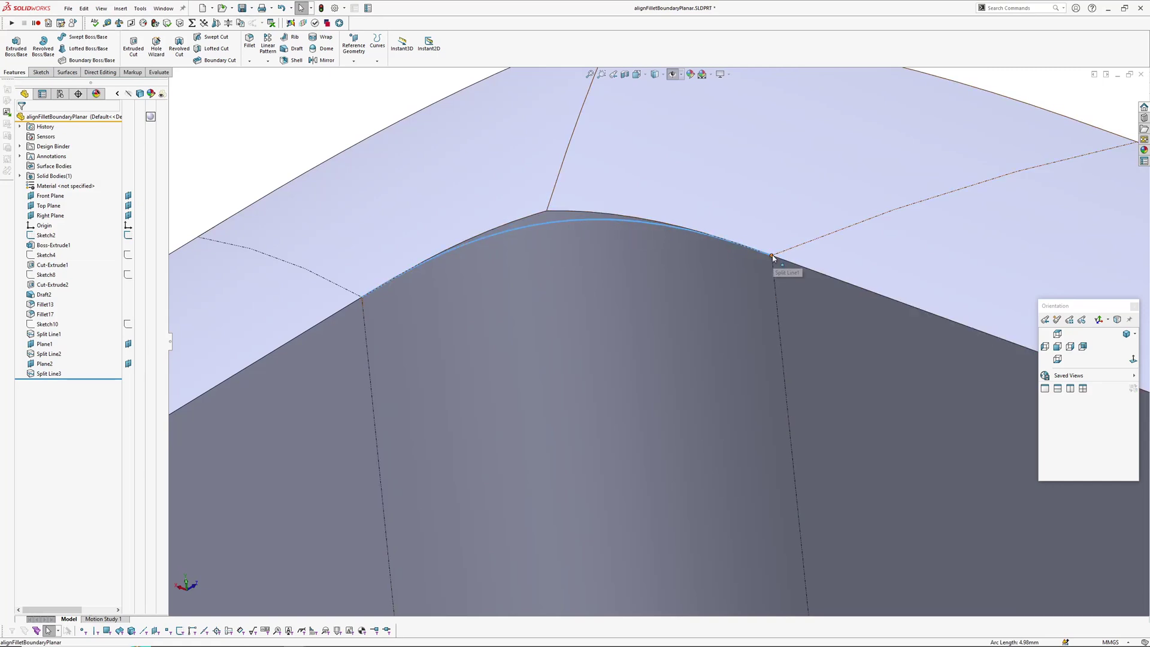
scroll(770, 266, "down", 2)
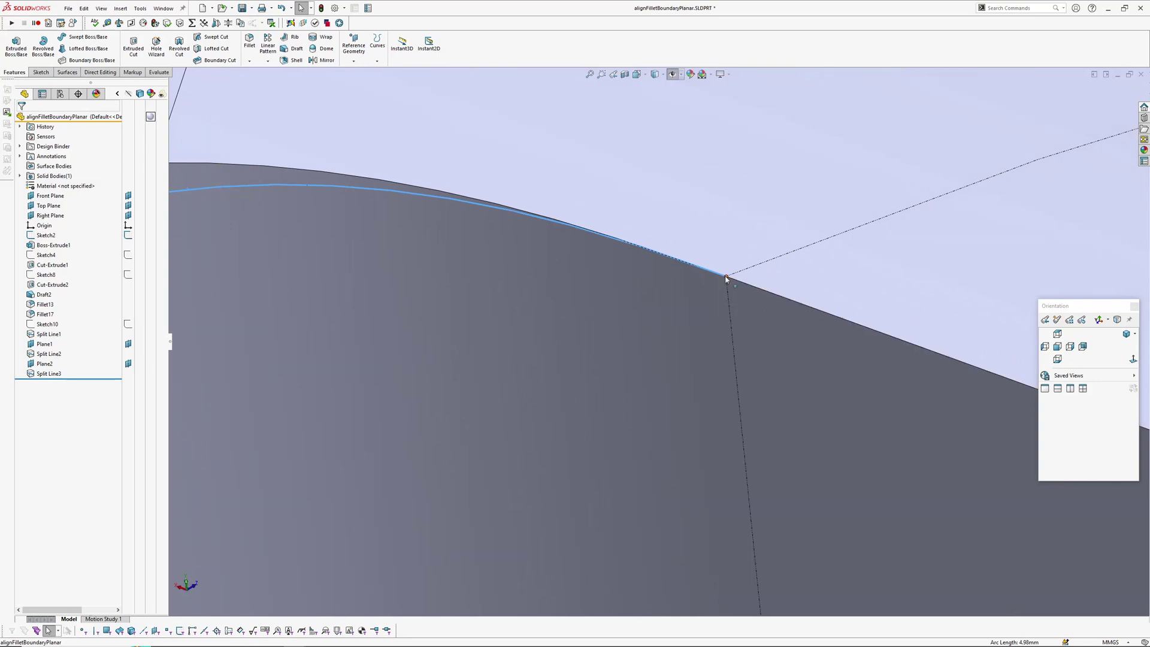
scroll(729, 280, "up", 10)
left_click(501, 298)
middle_click_drag(502, 300, 702, 291)
middle_click_drag(491, 264, 593, 300)
scroll(593, 301, "up", 3)
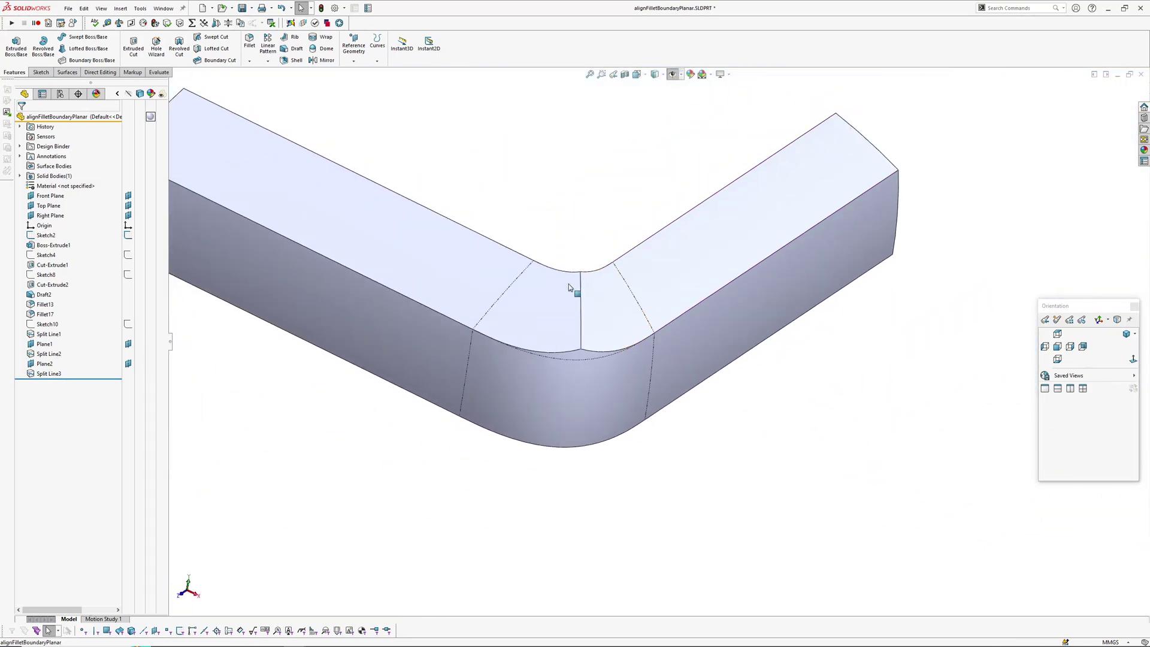
Start a Boundary Surface over the corner using the two top-face split edges as Direction 1 and the outer and inner split curves as Direction 2
right_click_drag(572, 292, 497, 200)
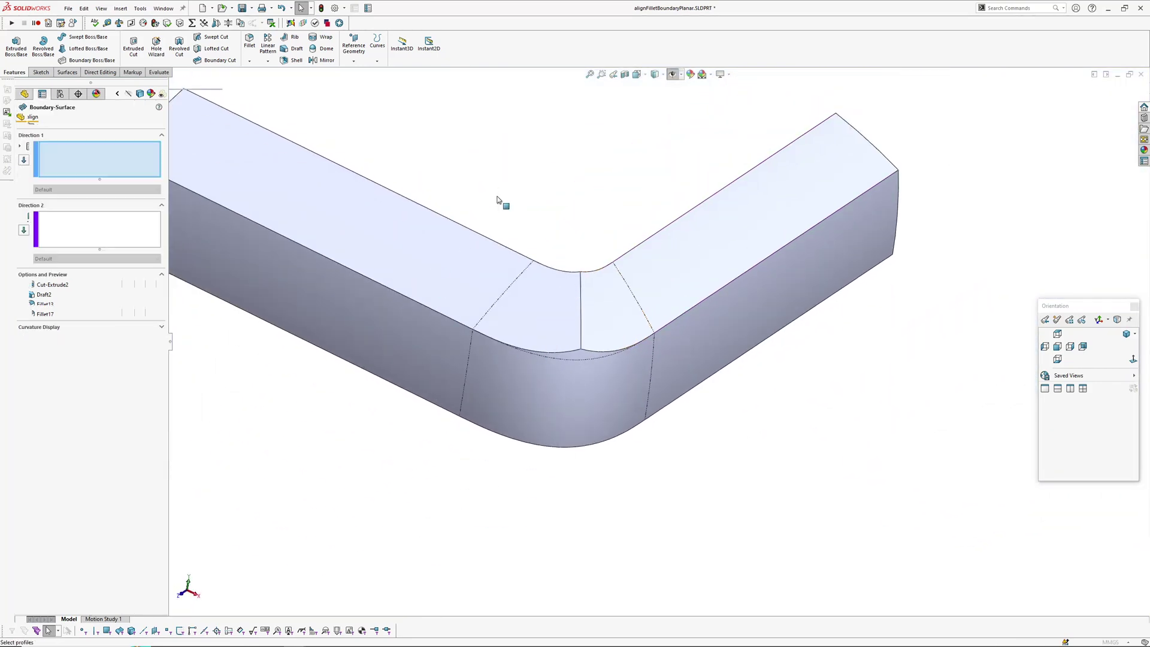
left_click(527, 273)
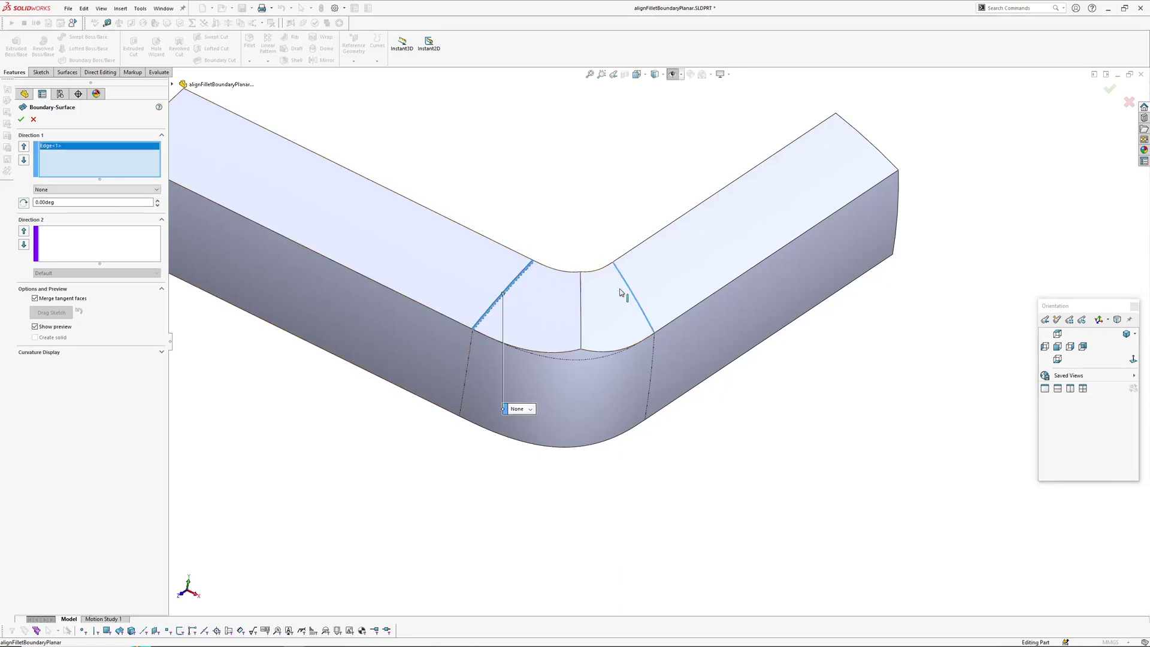
left_click(622, 279)
middle_click_drag(621, 279, 475, 300)
left_click(99, 247)
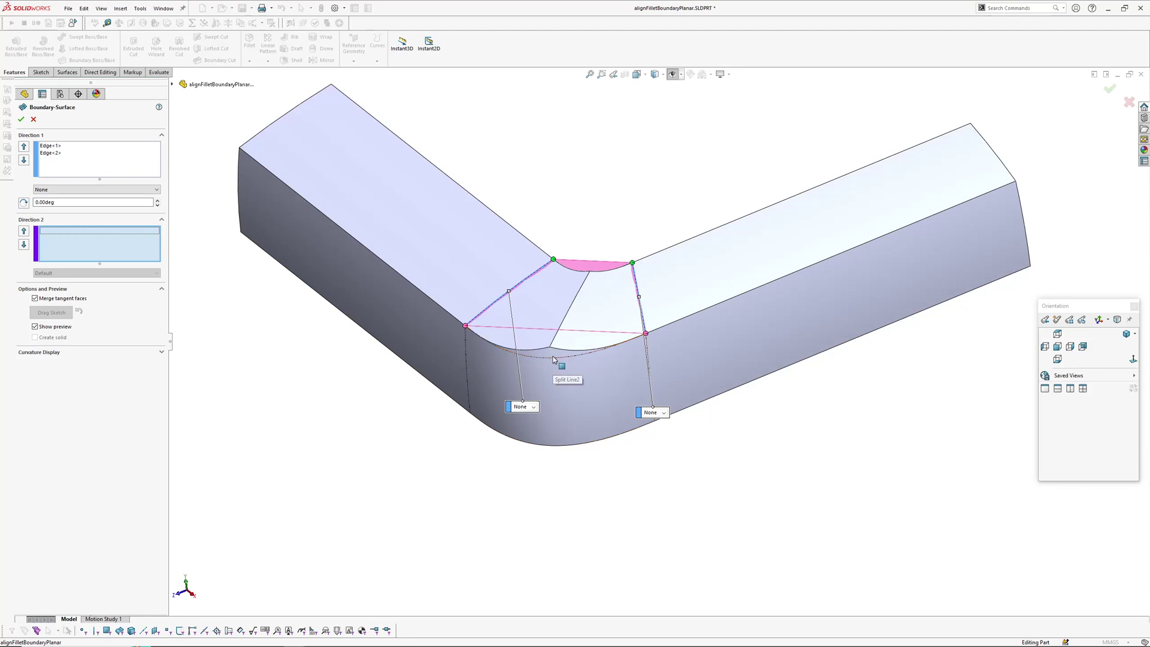
left_click(554, 360)
middle_click_drag(585, 329, 690, 229)
left_click(616, 300)
scroll(691, 229, "up", 4)
middle_click_drag(570, 282, 608, 332)
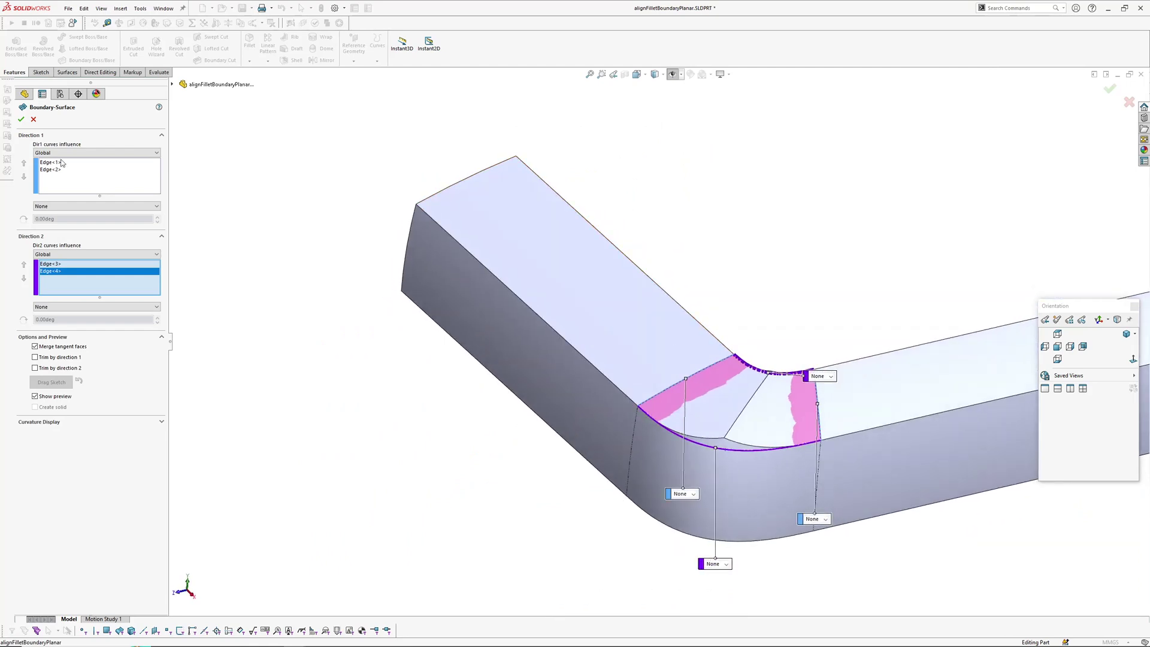
Set both Direction 1 edges of the boundary surface to Tangency To Face
left_click(59, 162)
left_click(59, 206)
left_click(56, 226)
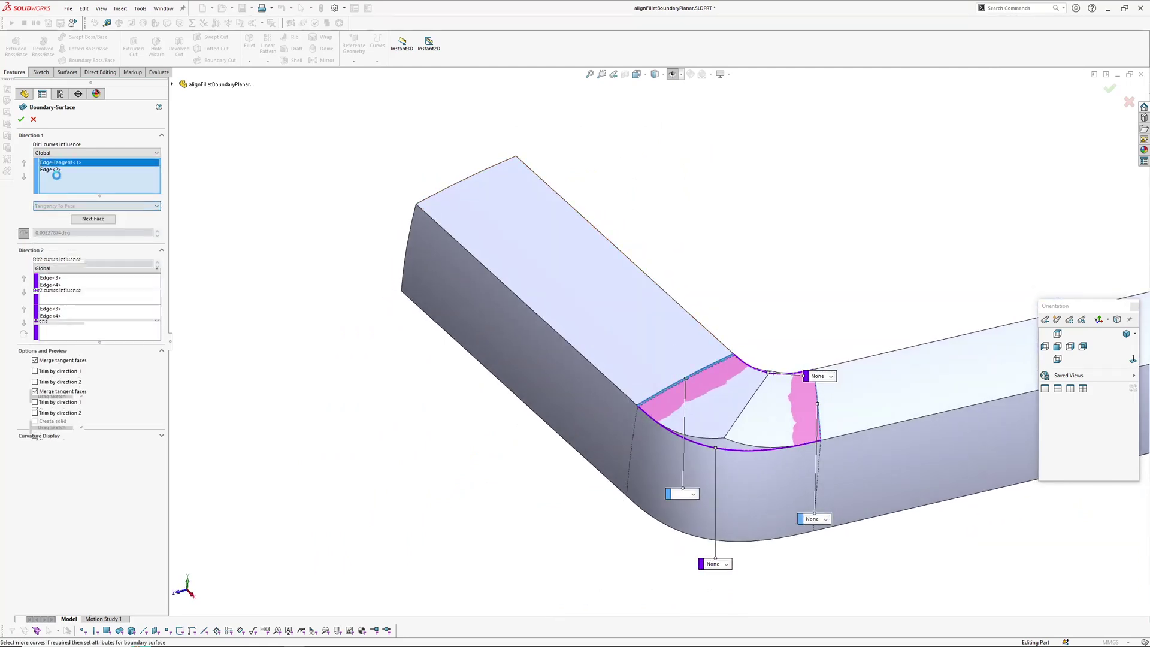
left_click(53, 174)
left_click(60, 206)
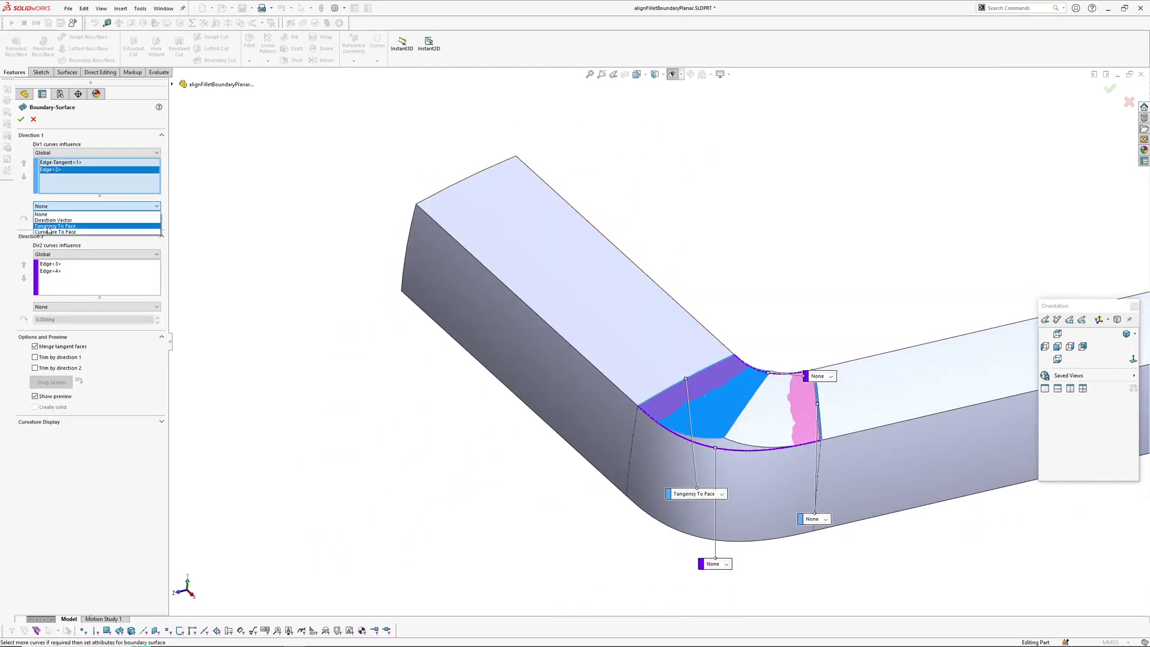
left_click(50, 228)
middle_click_drag(787, 429, 724, 371, "ctrl")
scroll(721, 371, "down", 1)
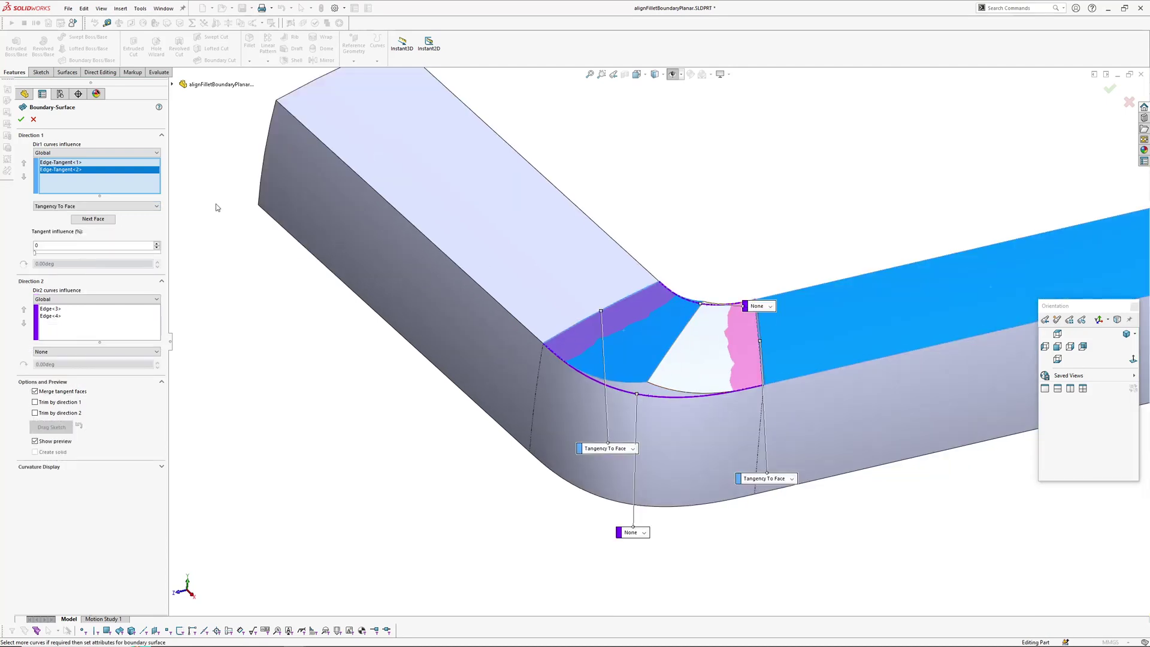
Switch the first edge's tangency reference to the adjoining long top face, raise its tangent influence, and create the boundary surface
left_click(58, 164)
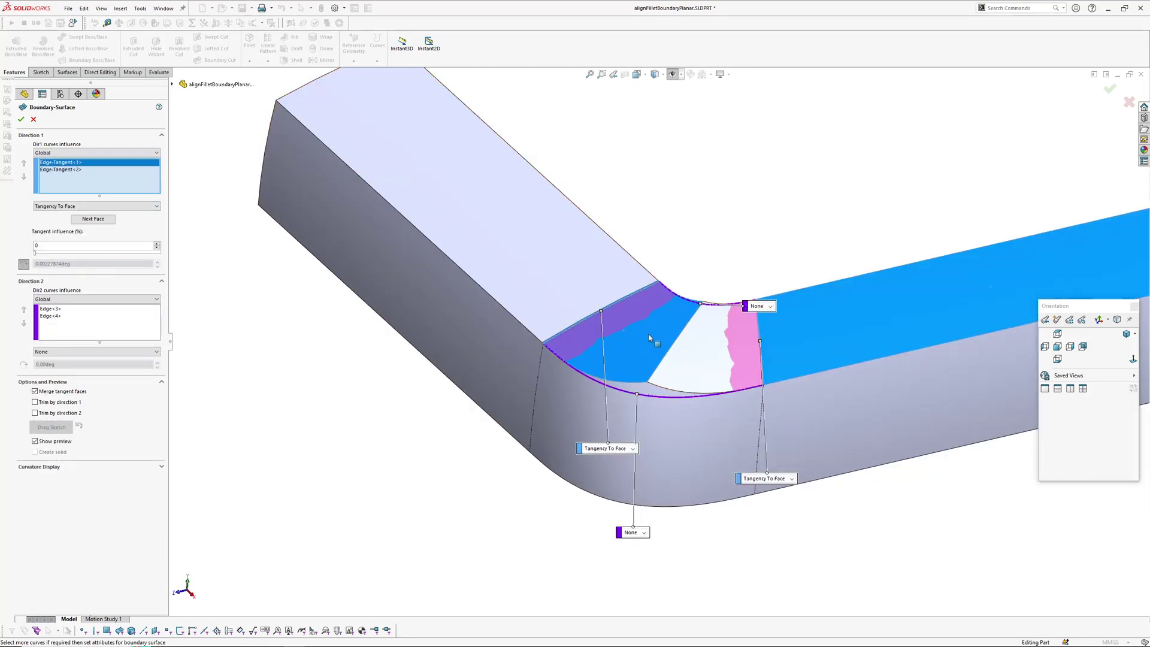
left_click(93, 219)
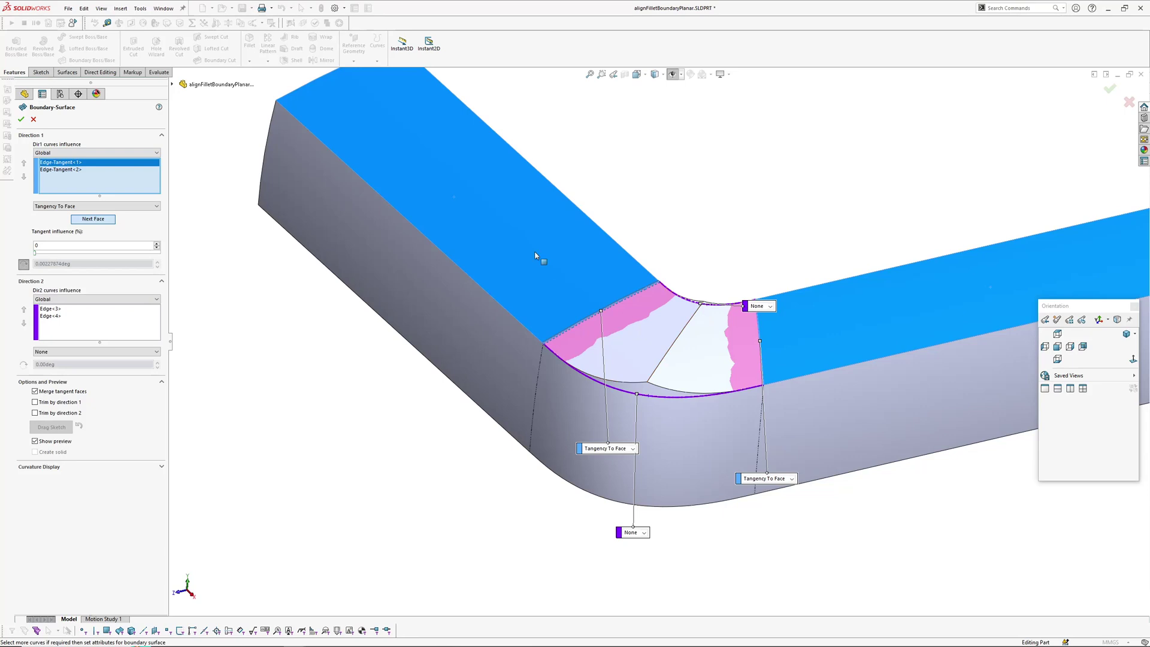
left_click_drag(35, 253, 256, 315)
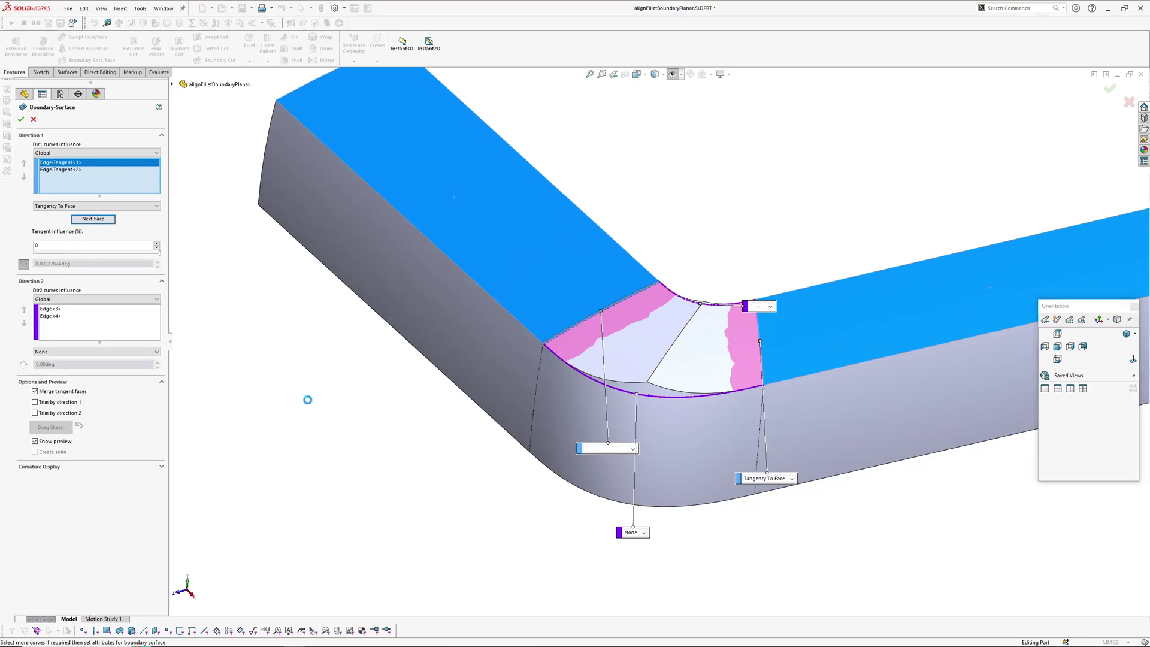
left_click(20, 118)
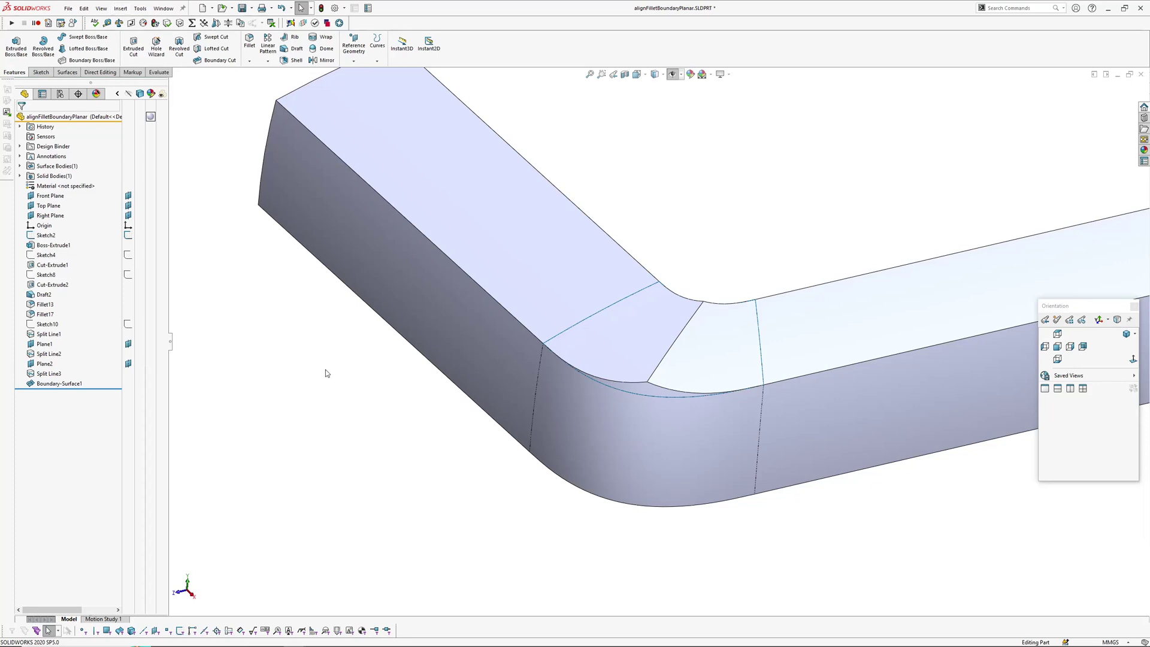
Start a Replace Face operation with the two corner top faces and the outer and inner sliver faces as targets
left_click(120, 9)
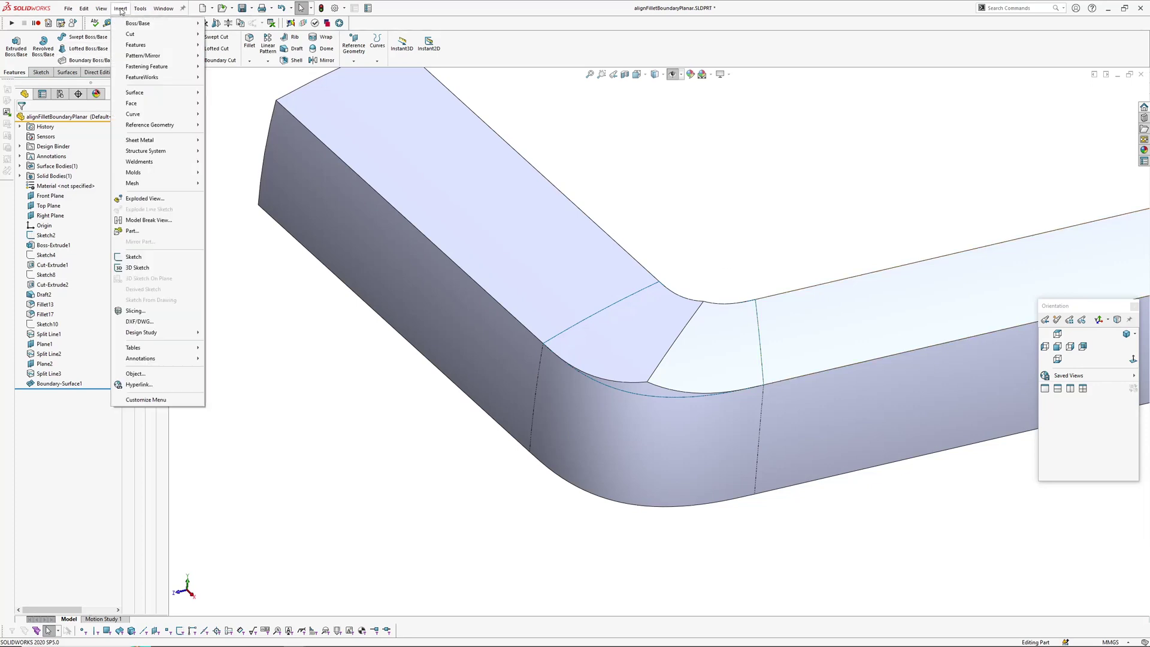
mouse_move(156, 103)
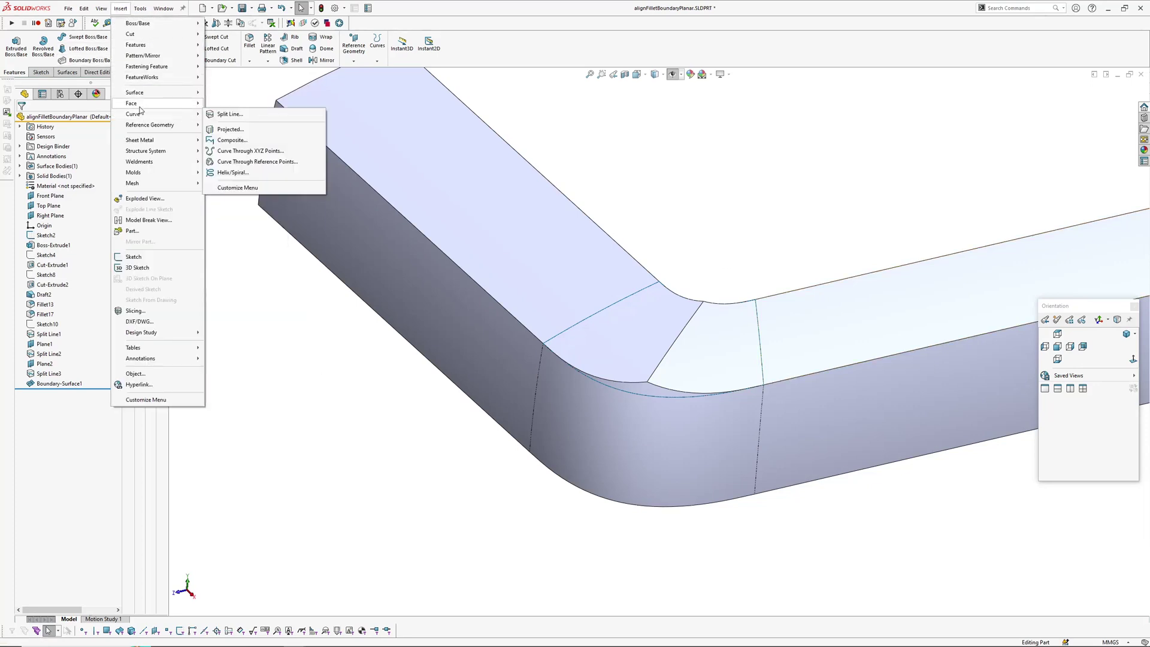
left_click(251, 114)
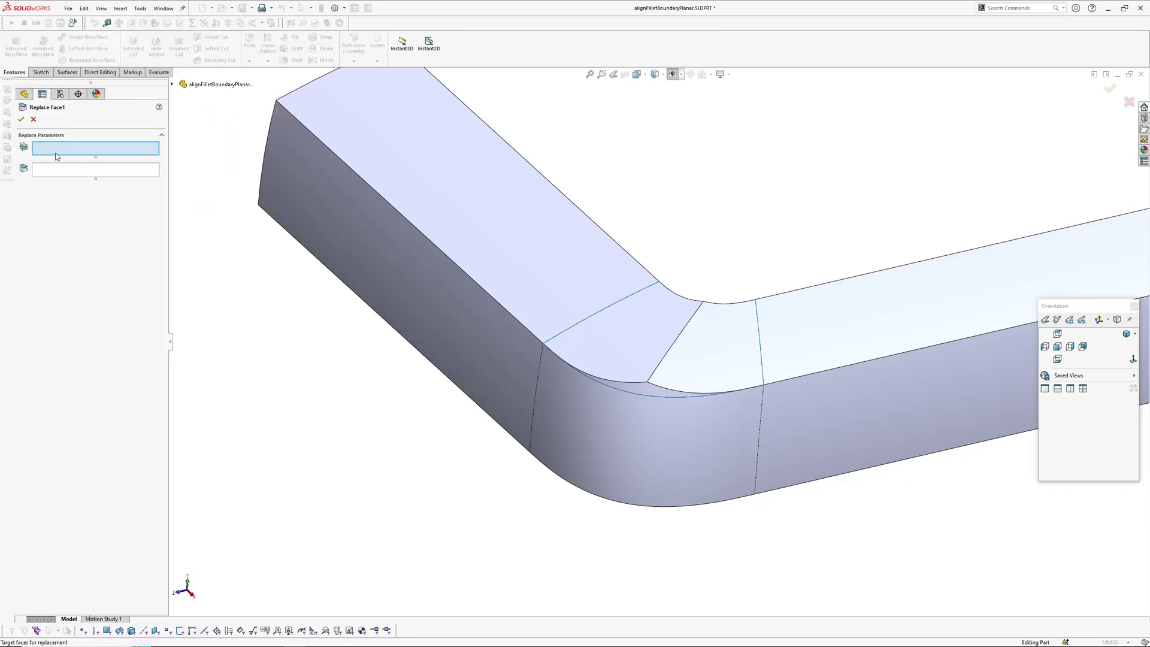
left_click(643, 386)
left_click(644, 366)
left_click(679, 374)
middle_click_drag(680, 374, 746, 300)
scroll(746, 301, "down", 4)
left_click(648, 321)
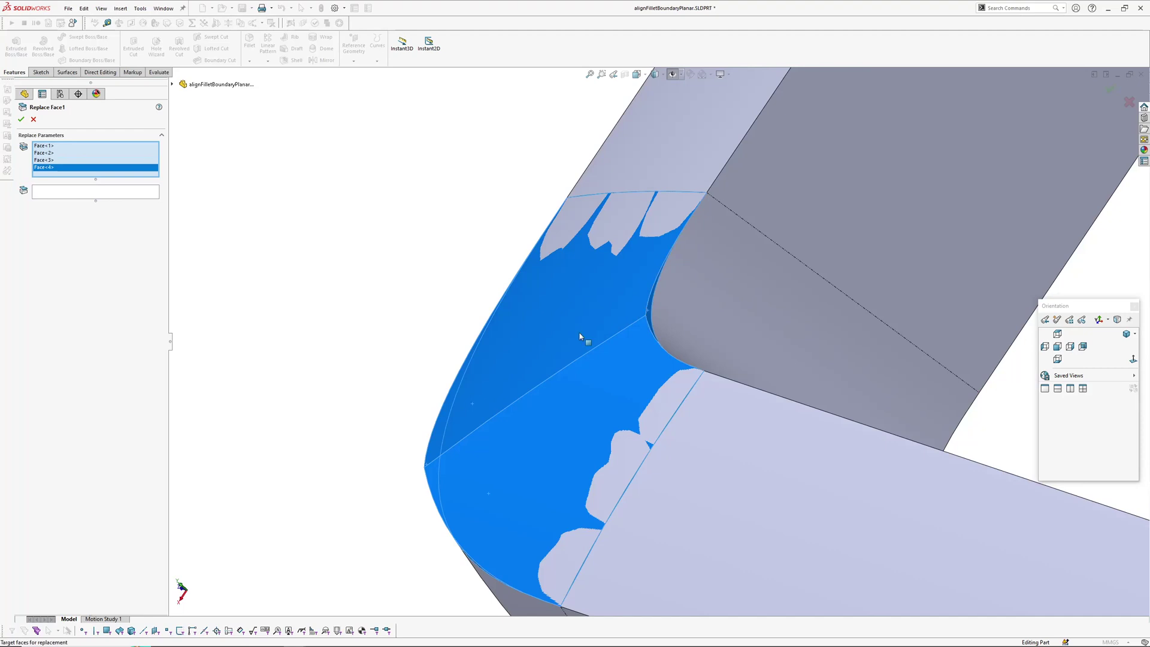
Use the corner boundary surface as the replacement surface and complete the Replace Face operation
left_click(22, 190)
key("ctrl+4")
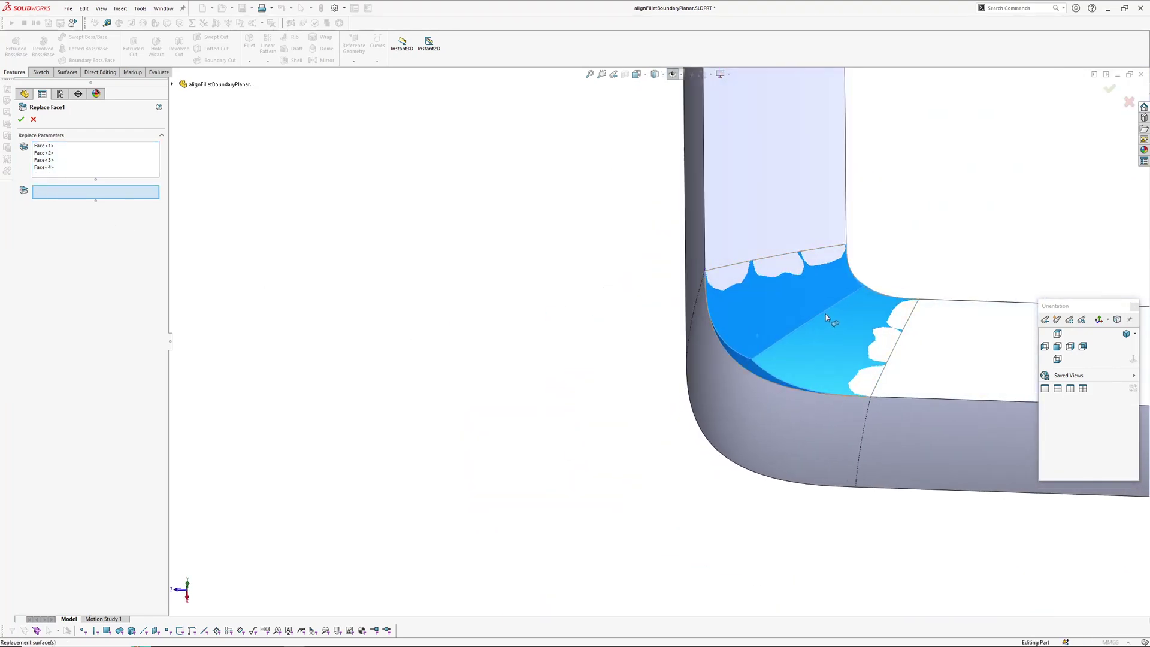
right_click(831, 314)
left_click(859, 341)
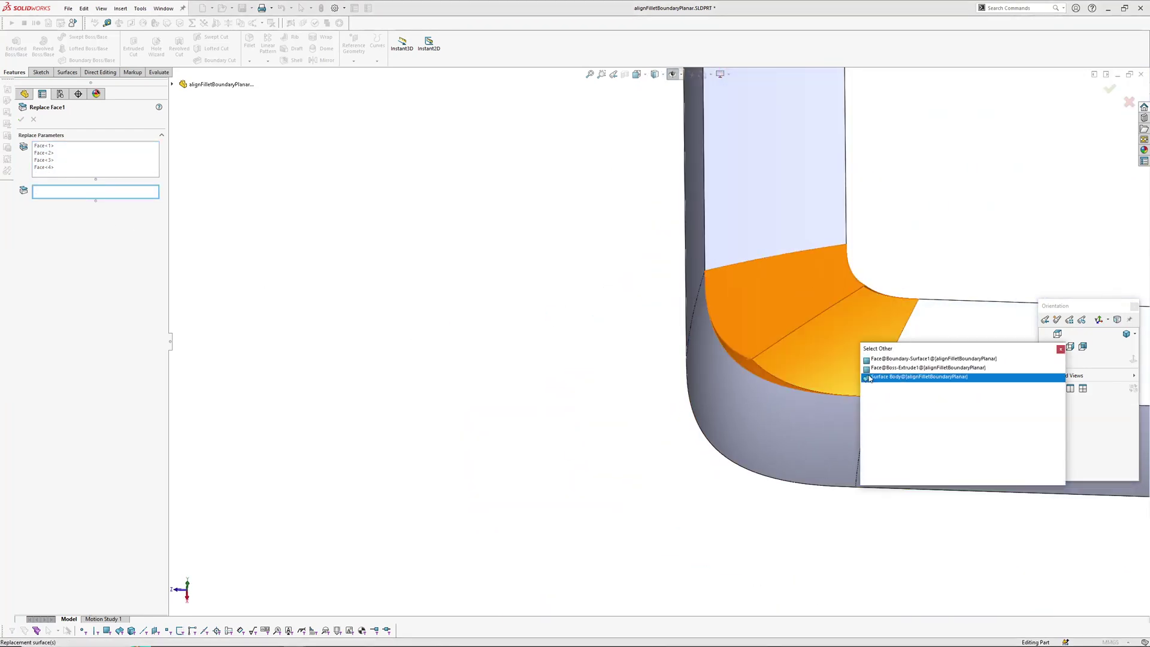
left_click(873, 378)
middle_click_drag(767, 360, 507, 391, "ctrl")
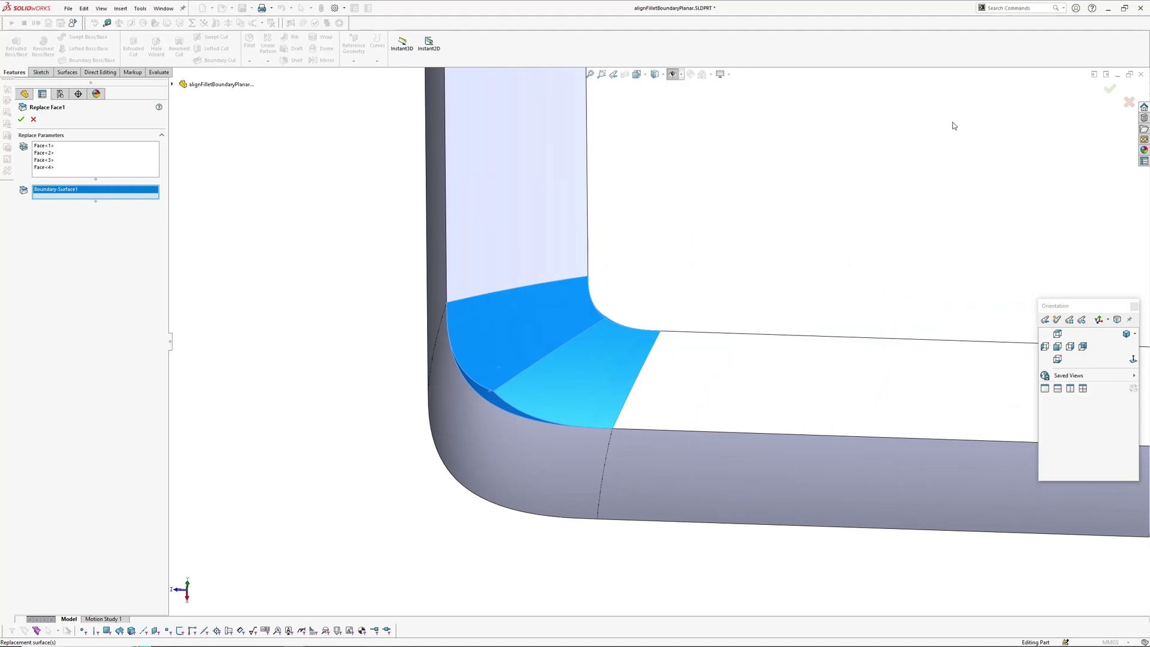
left_click(1110, 90)
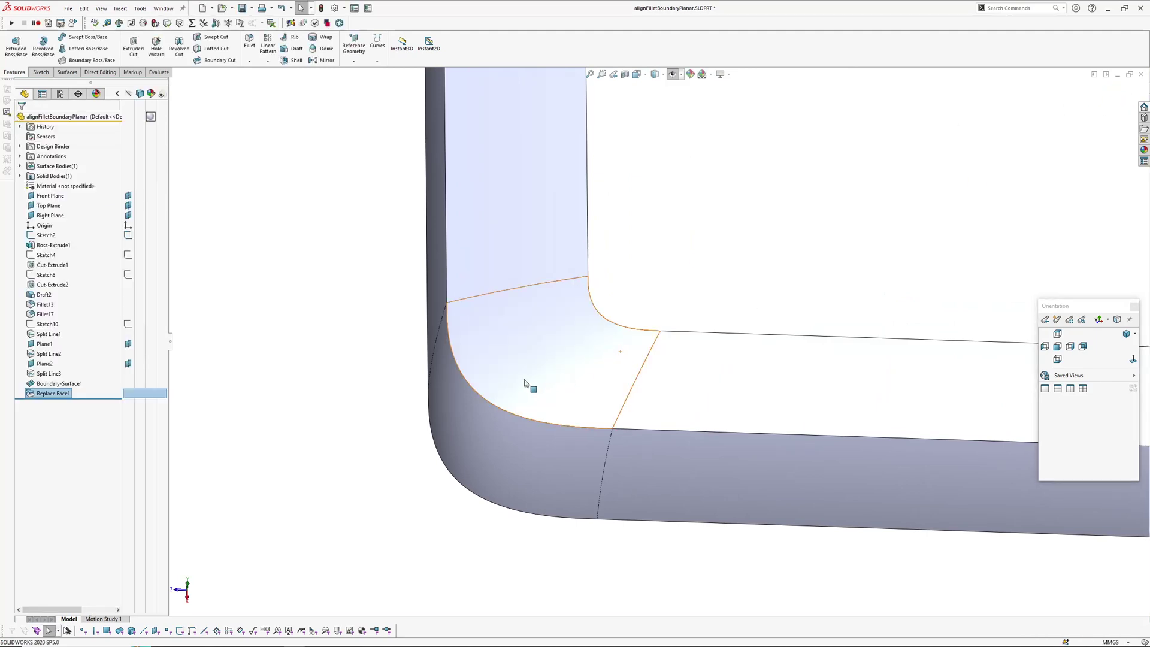
Hide the boundary surface body over the bar's corner
middle_click_drag(526, 386, 698, 236)
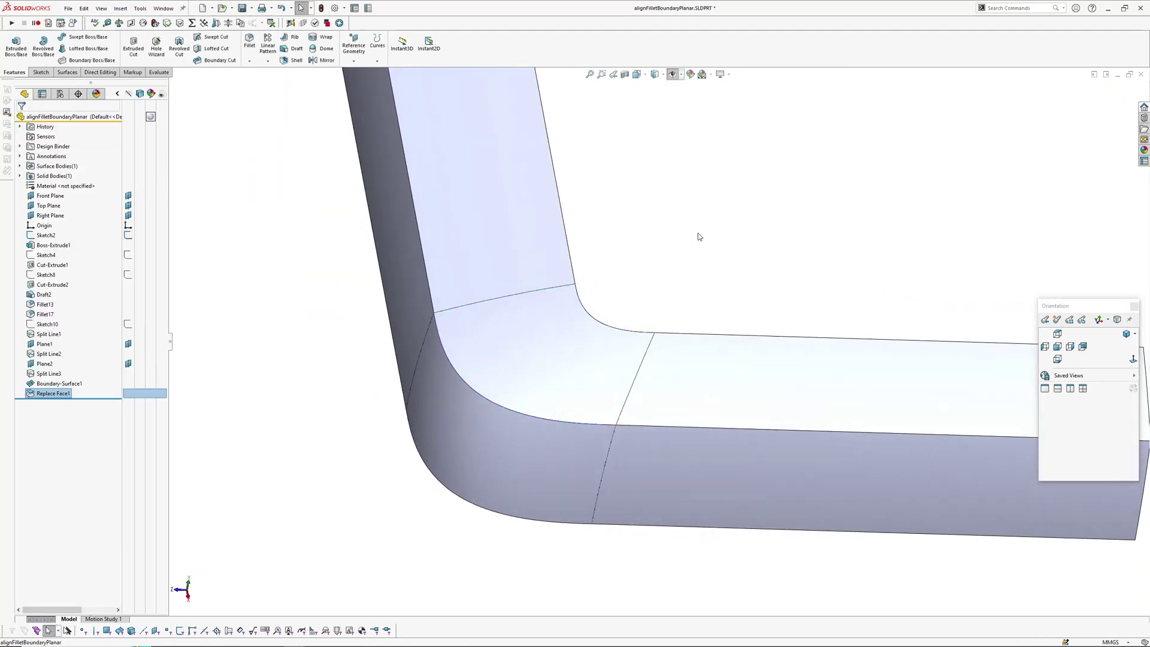
left_click(21, 166)
left_click(128, 175)
Inspect the replaced corner face's profile edge-on from the right, from the front and diagonally
mouse_move(397, 521)
middle_mouse_down("ctrl")
mouse_move(451, 368)
mouse_move(560, 441)
mouse_move(511, 296)
mouse_move(970, 404)
middle_mouse_up("ctrl")
left_click(1070, 346)
scroll(466, 331, "down", 5)
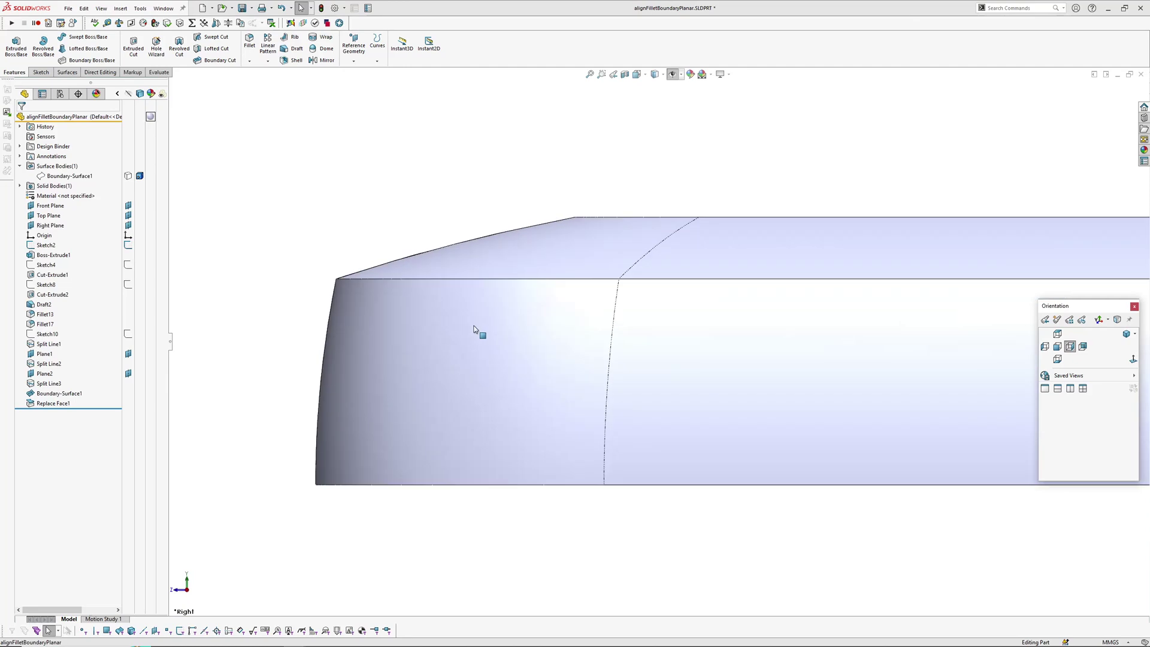
left_click(472, 274)
key("ctrl+1")
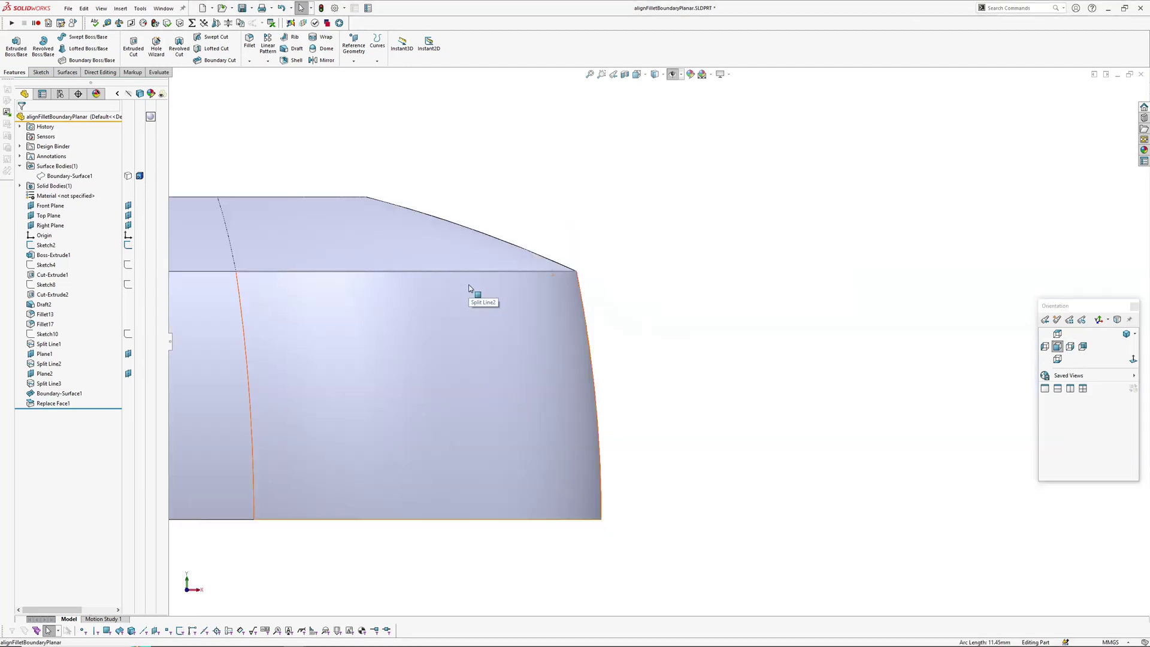
key("ctrl+4")
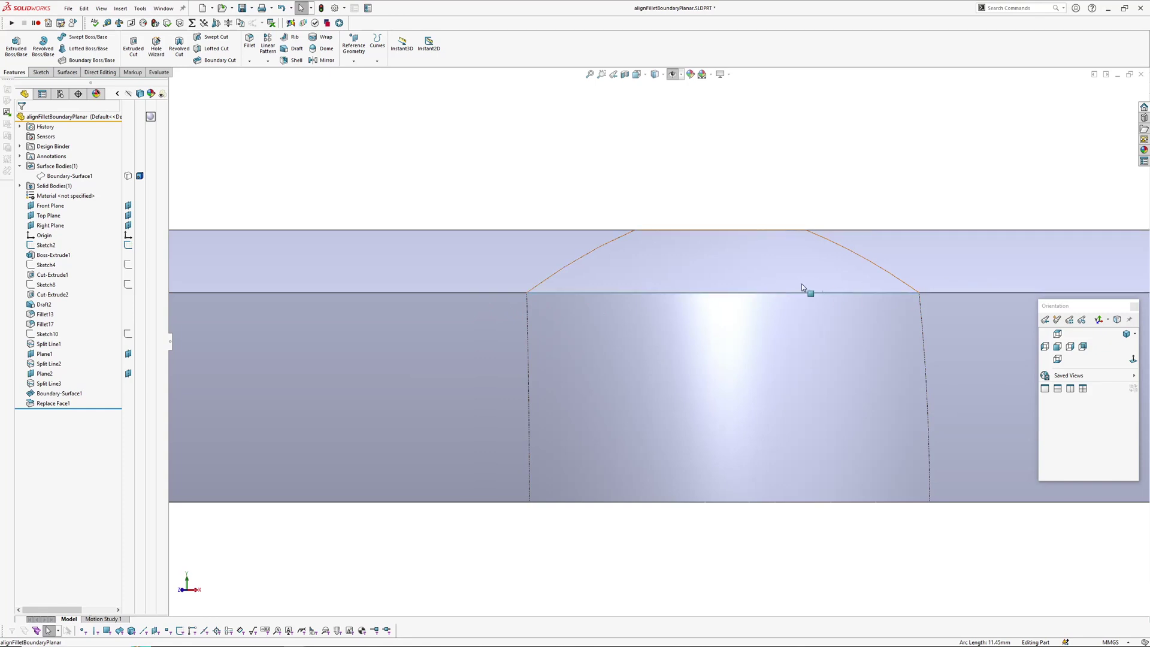
key("z")
key("z")
key("z")
key("z")
Add a Shell feature to the bent bar
middle_click_drag(727, 281, 601, 270)
left_click(119, 8)
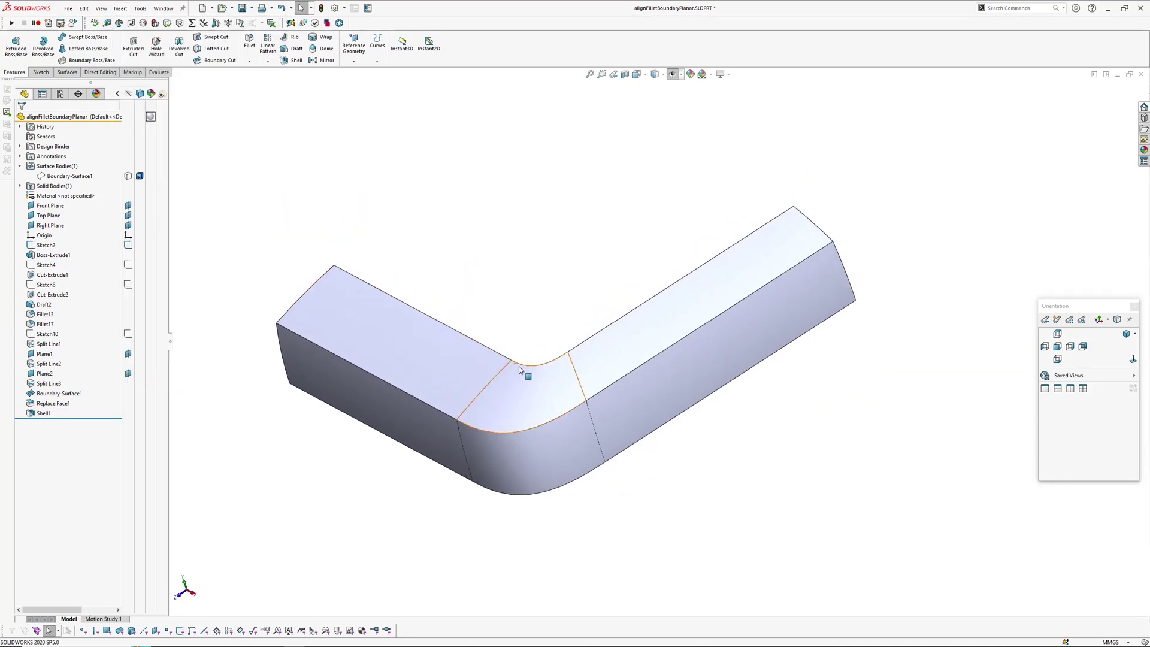
middle_click_drag(520, 369, 598, 385)
Select the blended corner face, switch to Rhino and examine the Zebra stripes across the corner surface
left_click(569, 443)
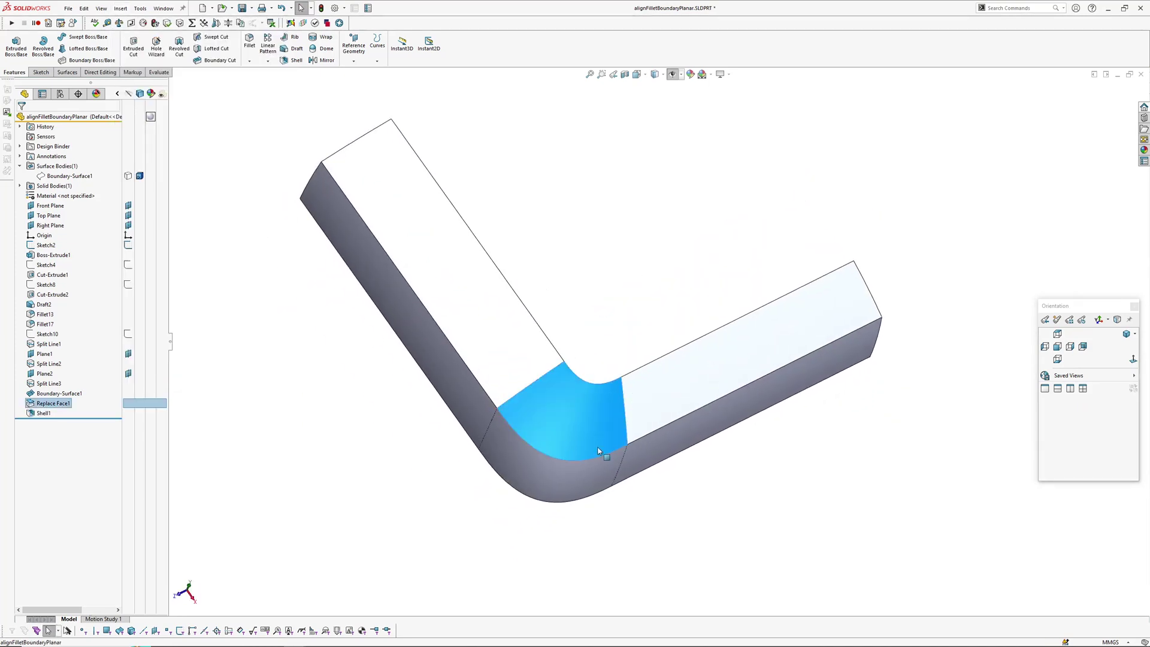
key("alt+Tab")
key("super")
left_click(625, 351)
left_click(615, 347)
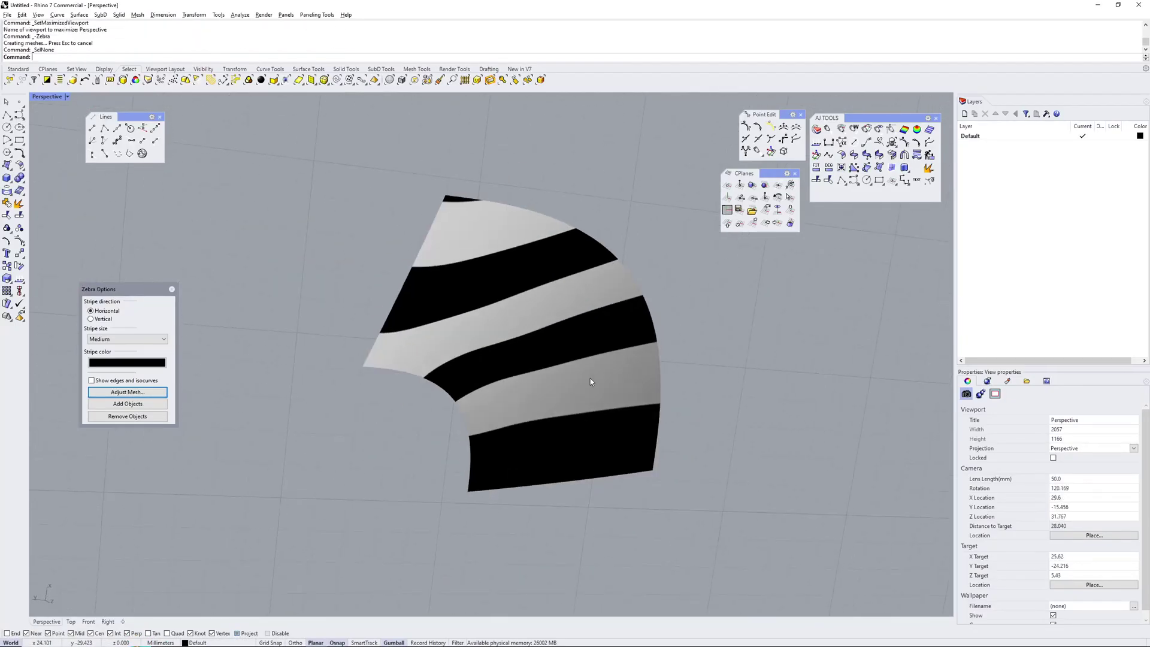
scroll(594, 316, "up", 8)
right_click_drag(590, 381, 509, 229)
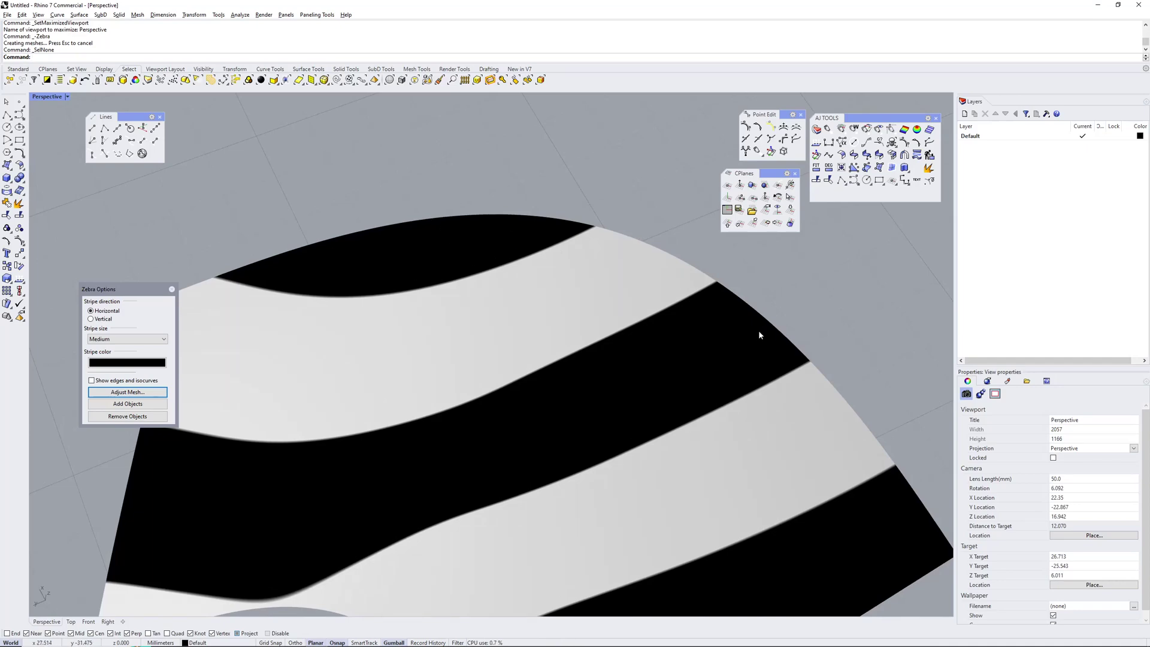
Turn the corner surface's control points on and off to examine its point layout along with the stripes
scroll(719, 332, "down", 4)
mouse_move(608, 334)
right_mouse_down()
mouse_move(595, 337)
mouse_move(592, 359)
mouse_move(589, 327)
right_mouse_up()
left_click(611, 334)
key("F10")
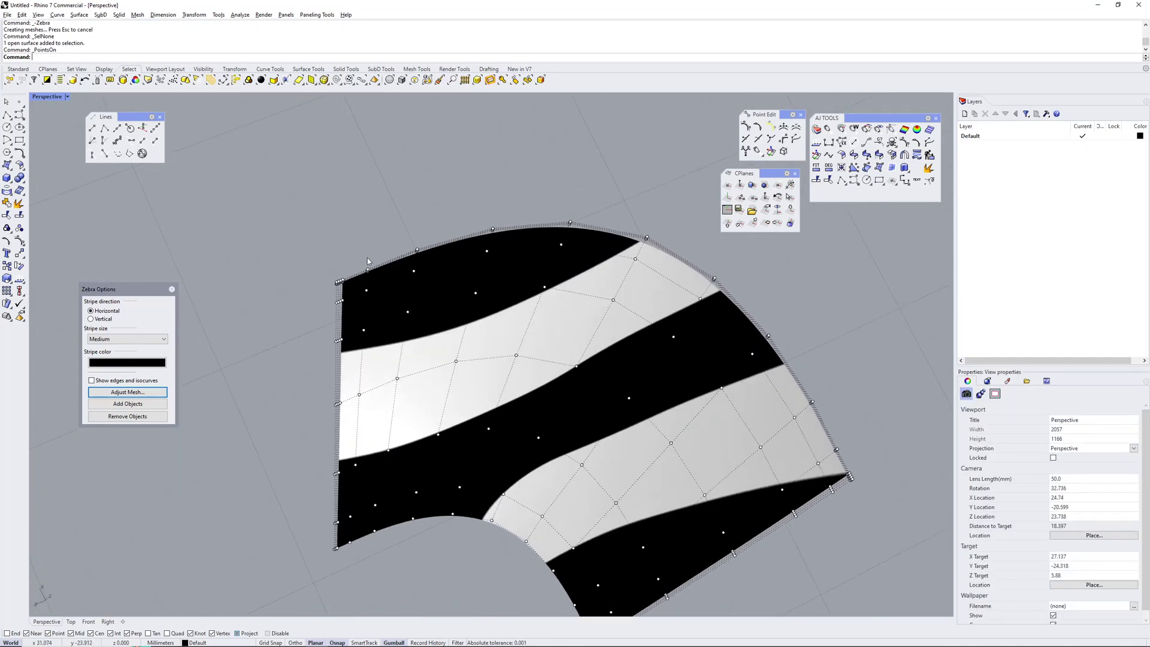
key("F11")
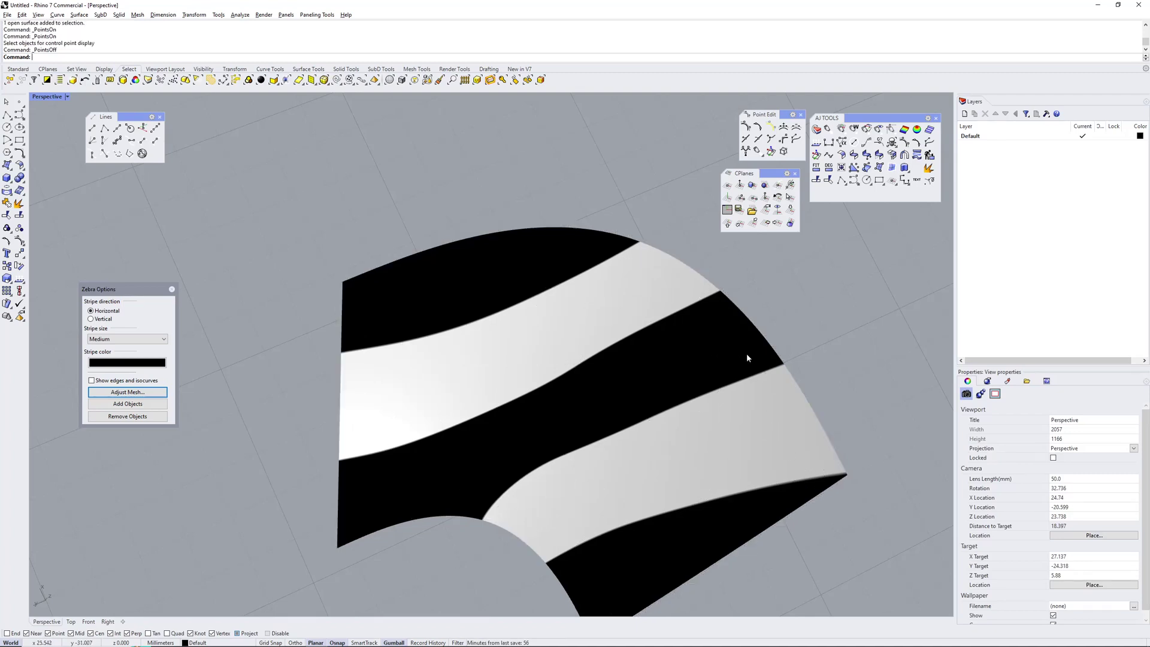
scroll(745, 352, "down", 5)
right_click_drag(746, 353, 688, 381)
right_click_drag(558, 312, 650, 440)
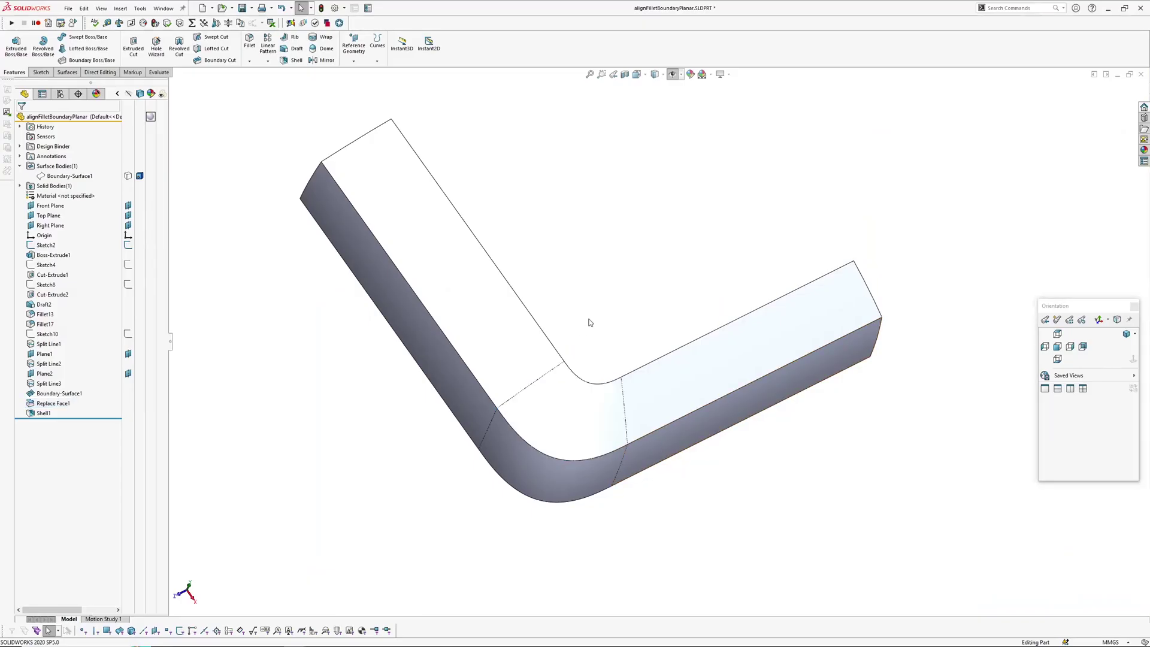
Return to SOLIDWORKS and examine the shelled bar's corner blend and surrounding faces from several angles
middle_click_drag(588, 323, 552, 216)
scroll(547, 342, "down", 4)
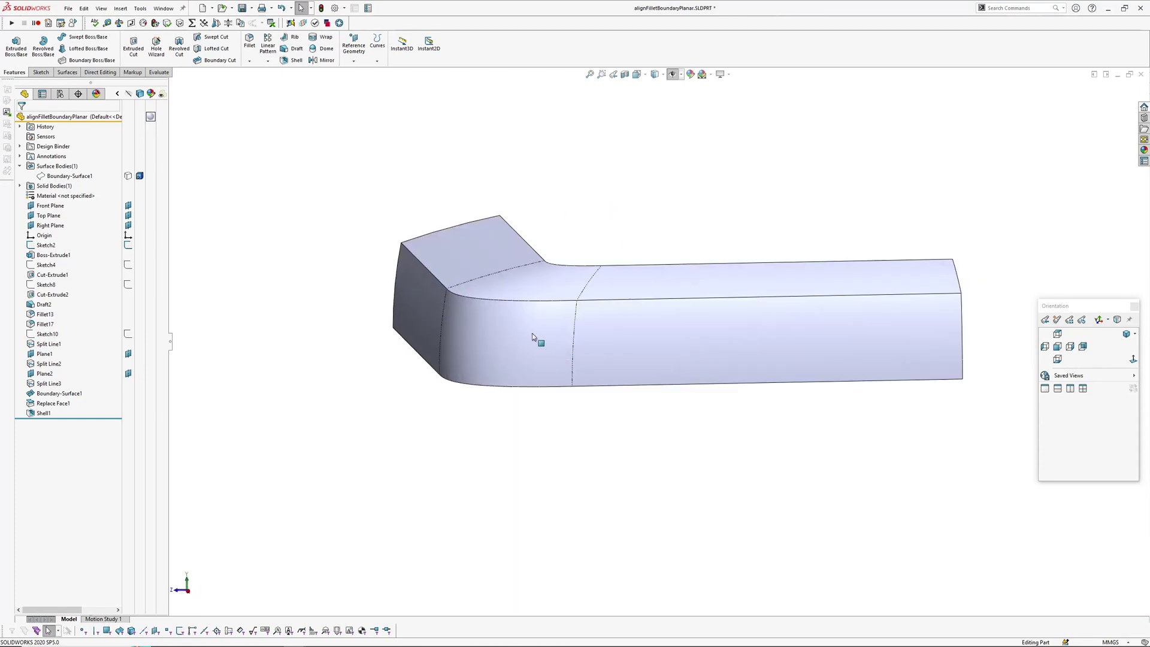
middle_click_drag(493, 321, 571, 379)
left_click(607, 419)
left_click(482, 536)
left_click(532, 424)
left_click(487, 450)
middle_click_drag(515, 495, 514, 460)
left_click(514, 459)
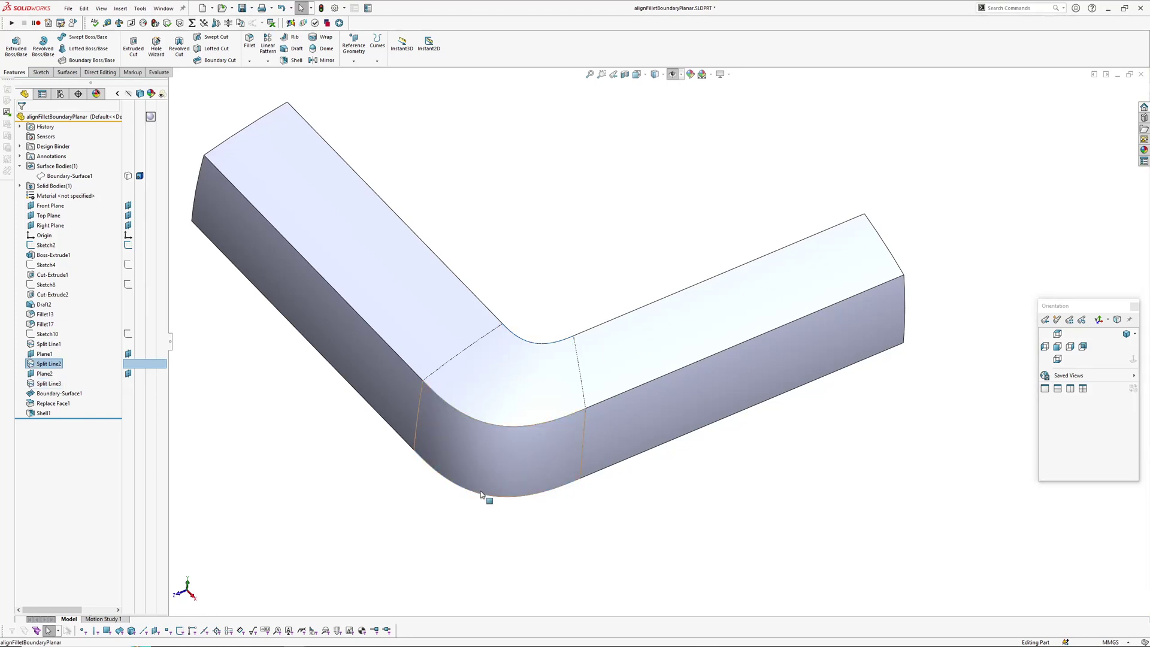
left_click(284, 468)
Check the radius dimensions of the outer and inner corner fillets, Fillet13 and Fillet17
left_click(38, 316)
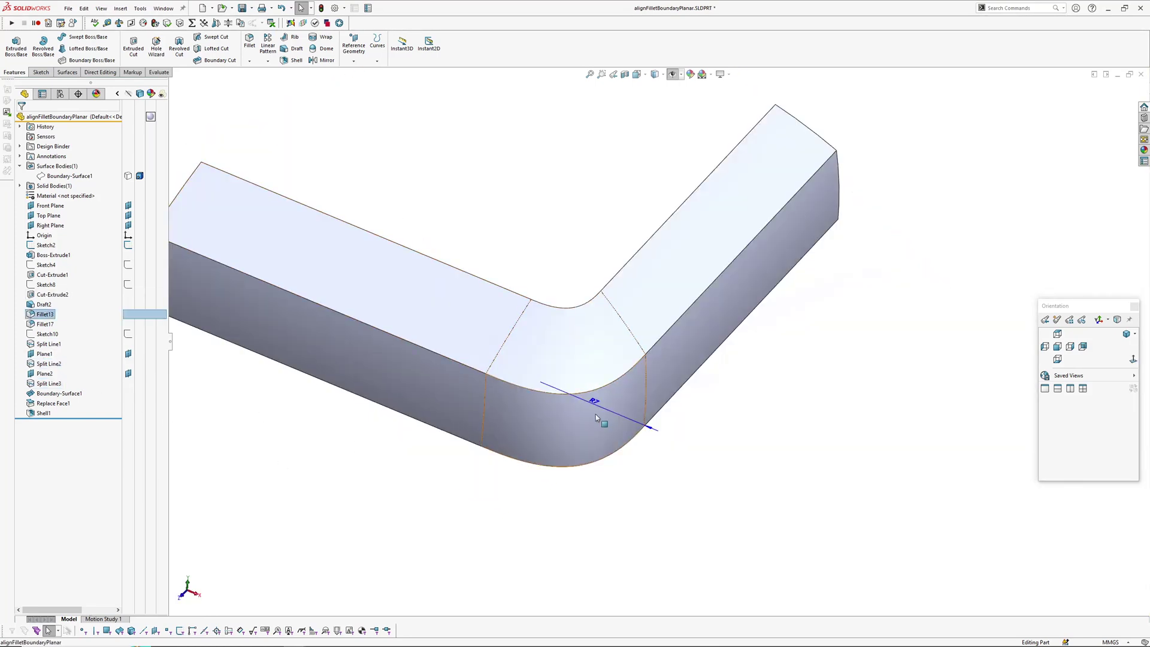
left_click(592, 405)
key("Return")
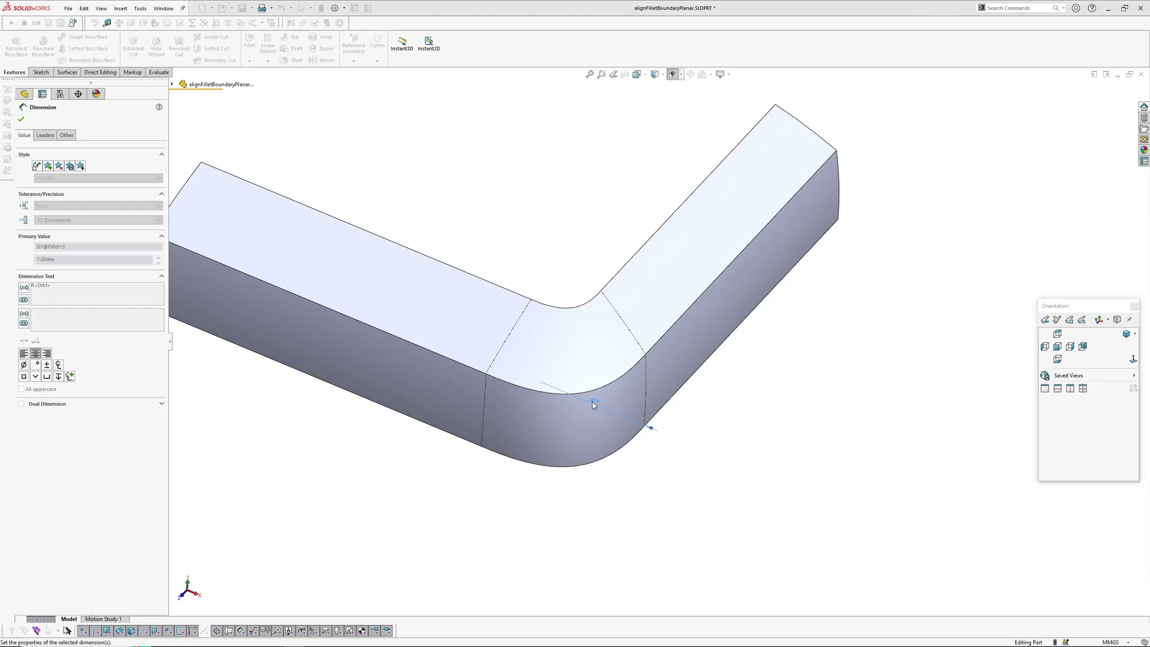
left_click(632, 496)
mouse_move(558, 331)
middle_mouse_down()
mouse_move(537, 485)
mouse_move(578, 336)
middle_mouse_up()
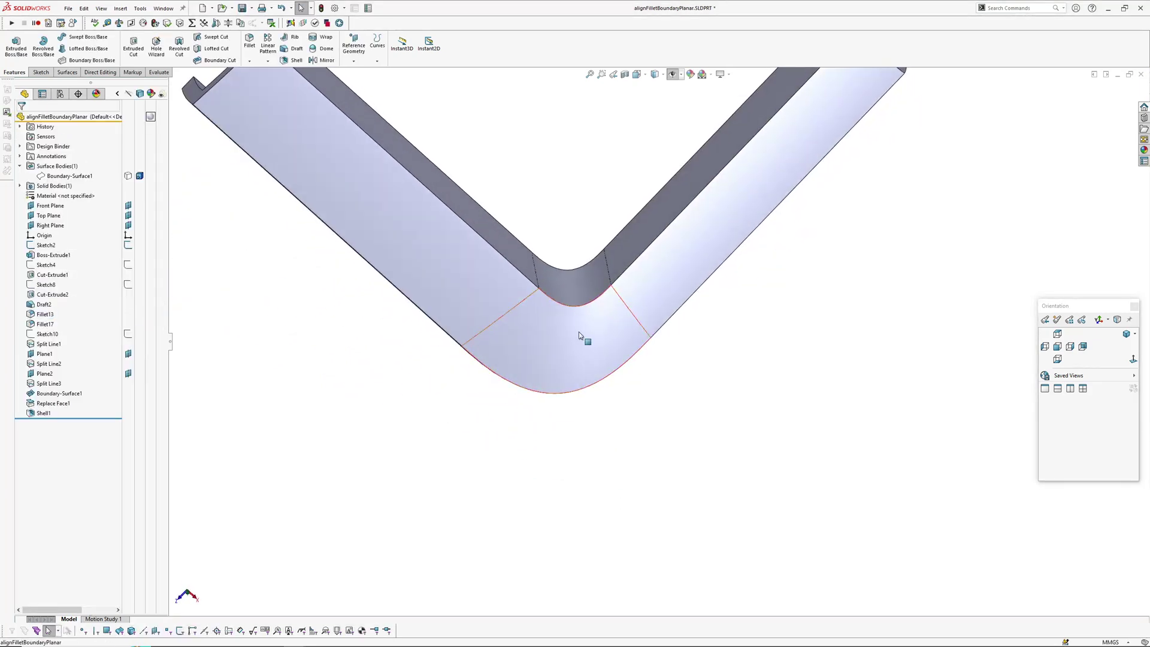
left_click(43, 325)
left_click(548, 249)
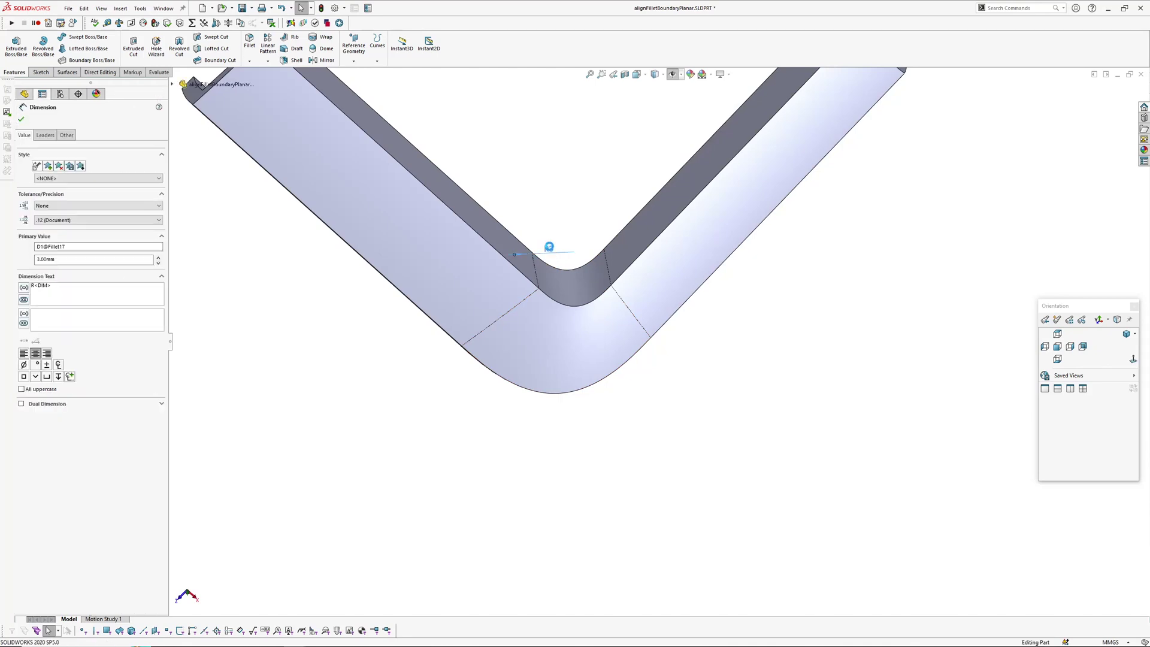
key("Escape")
middle_click_drag(587, 405, 607, 310)
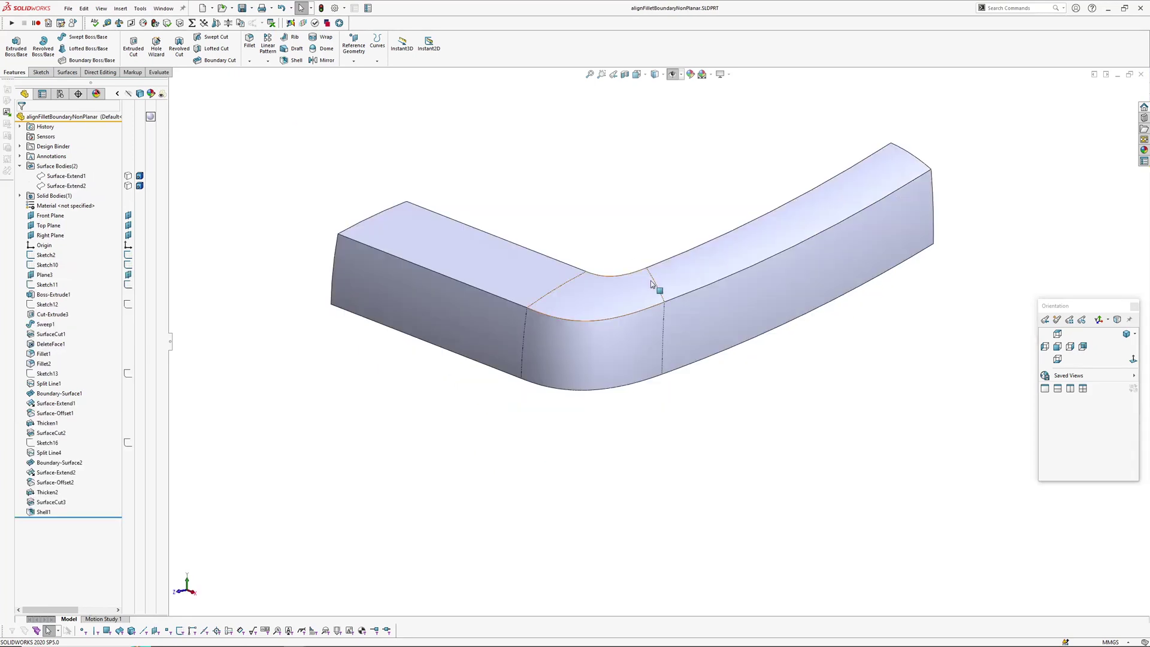
Examine how the top faces of the straight and curved arms meet at the non-planar bar's corner
middle_click_drag(657, 282, 631, 408)
scroll(630, 408, "up", 3)
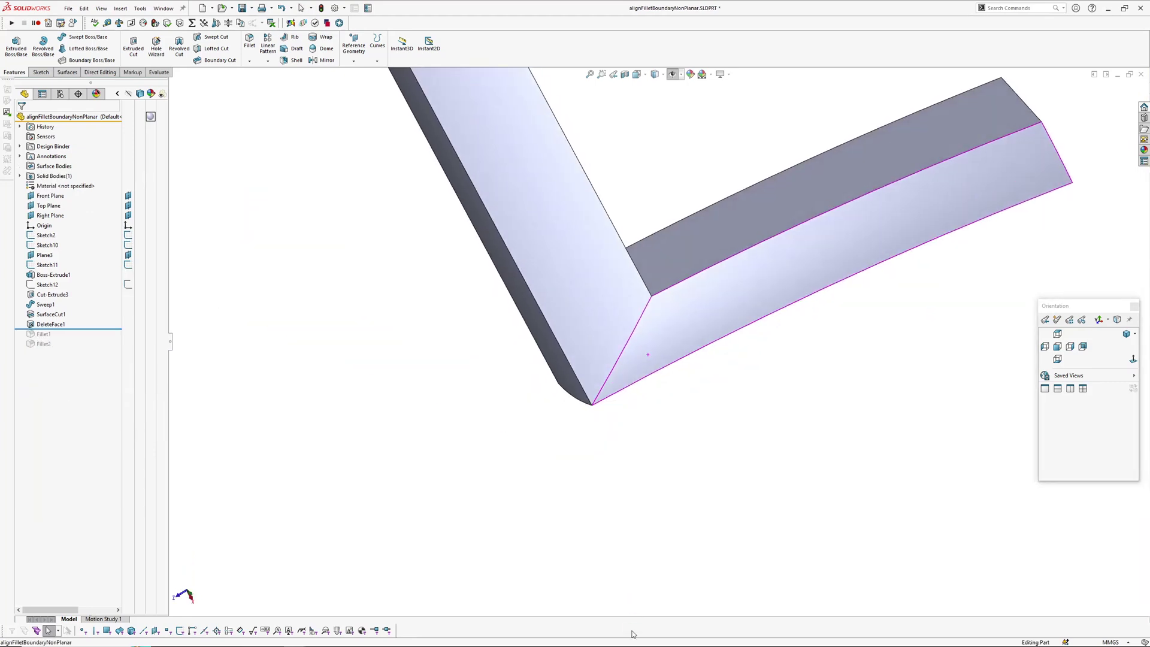
middle_click_drag(569, 360, 649, 277)
scroll(649, 277, "down", 3)
middle_click_drag(649, 324, 600, 271)
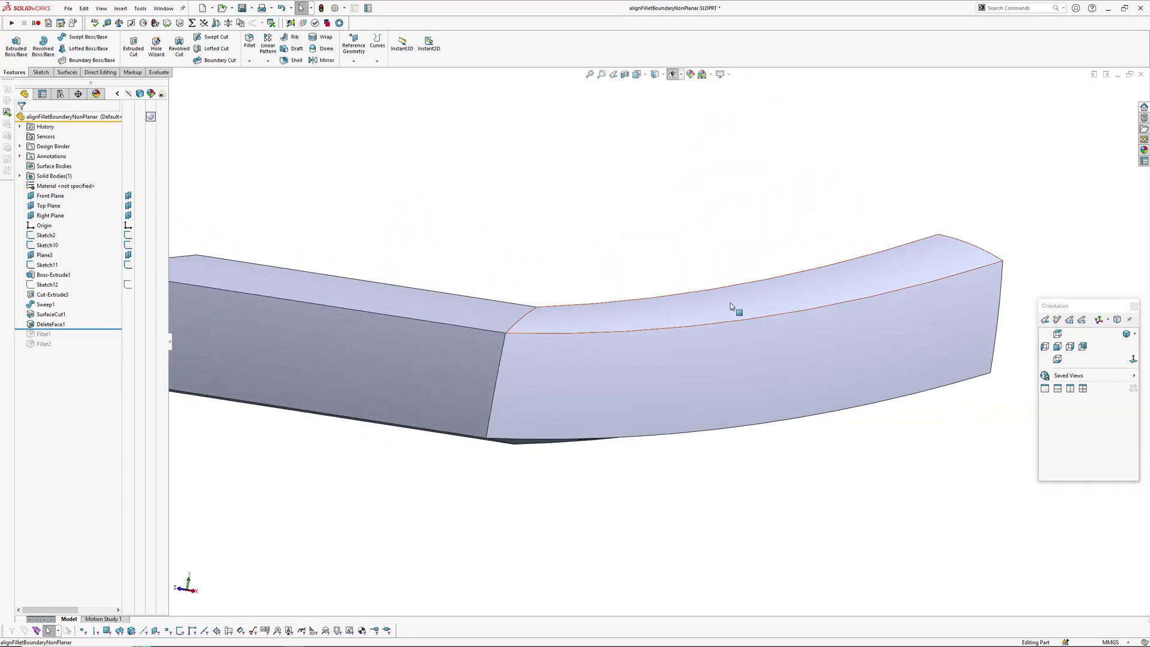
left_click(434, 312)
middle_click_drag(703, 322, 652, 400)
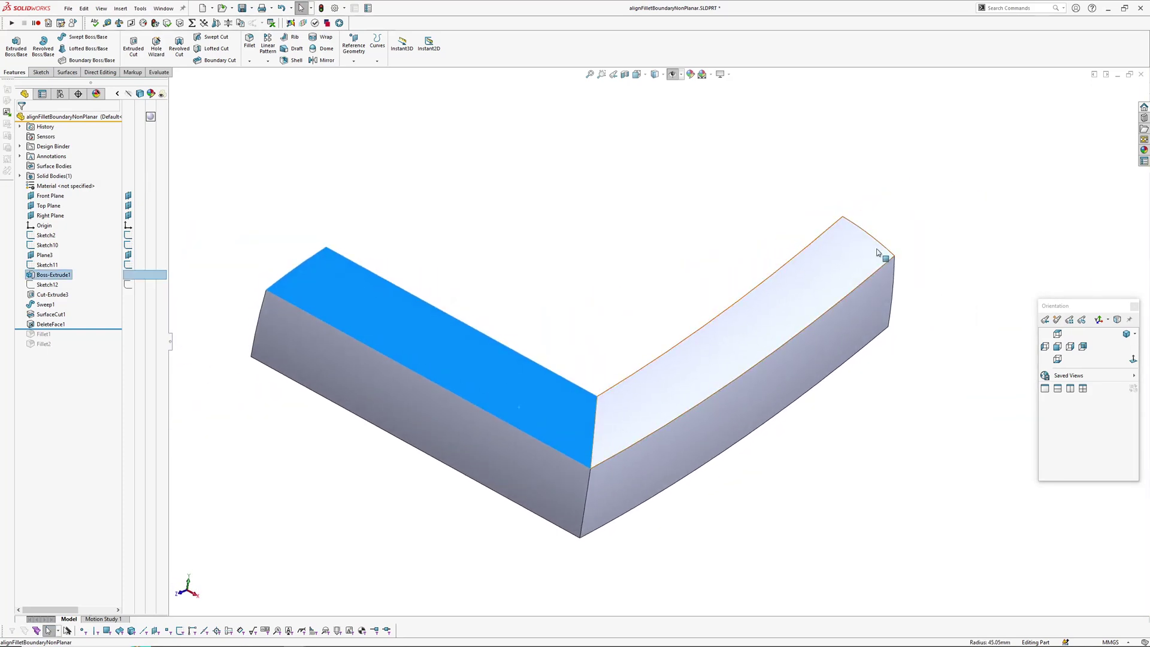
middle_click_drag(577, 433, 591, 403)
left_click(50, 286)
middle_click_drag(584, 318, 599, 398)
left_click(259, 373)
Roll the feature history forward past Fillet1 and Fillet2 to restore the outer and inner corner fillets
mouse_move(360, 357)
middle_mouse_down("ctrl")
mouse_move(347, 442)
mouse_move(342, 389)
middle_mouse_up("ctrl")
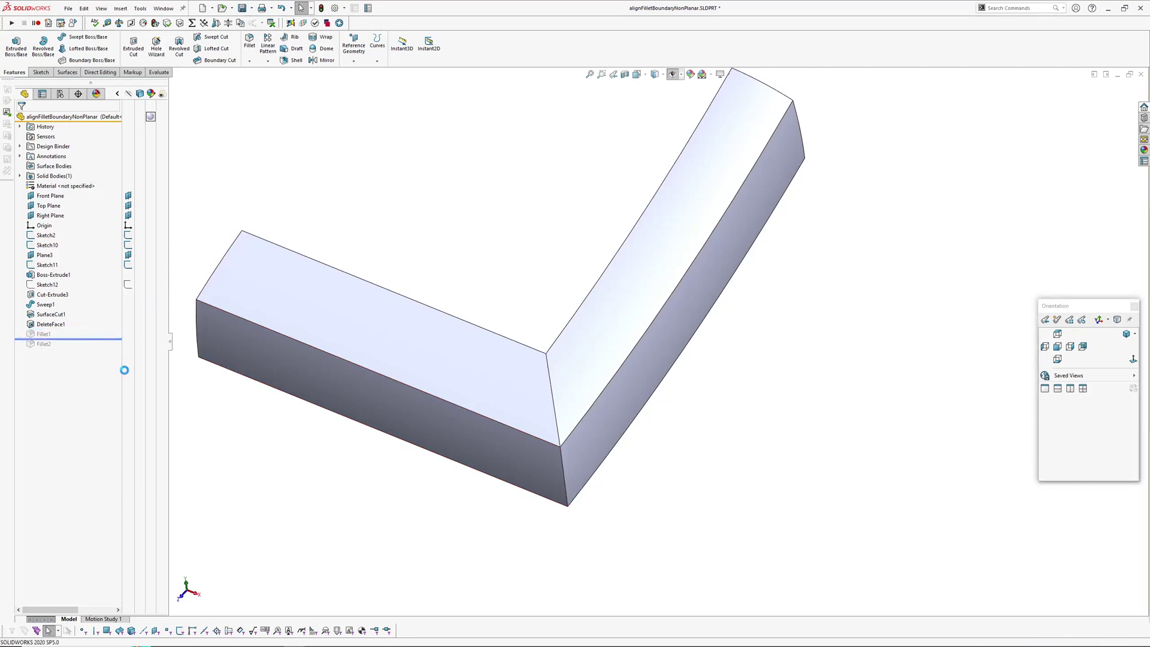
scroll(588, 447, "down", 2)
middle_click_drag(588, 447, 542, 407)
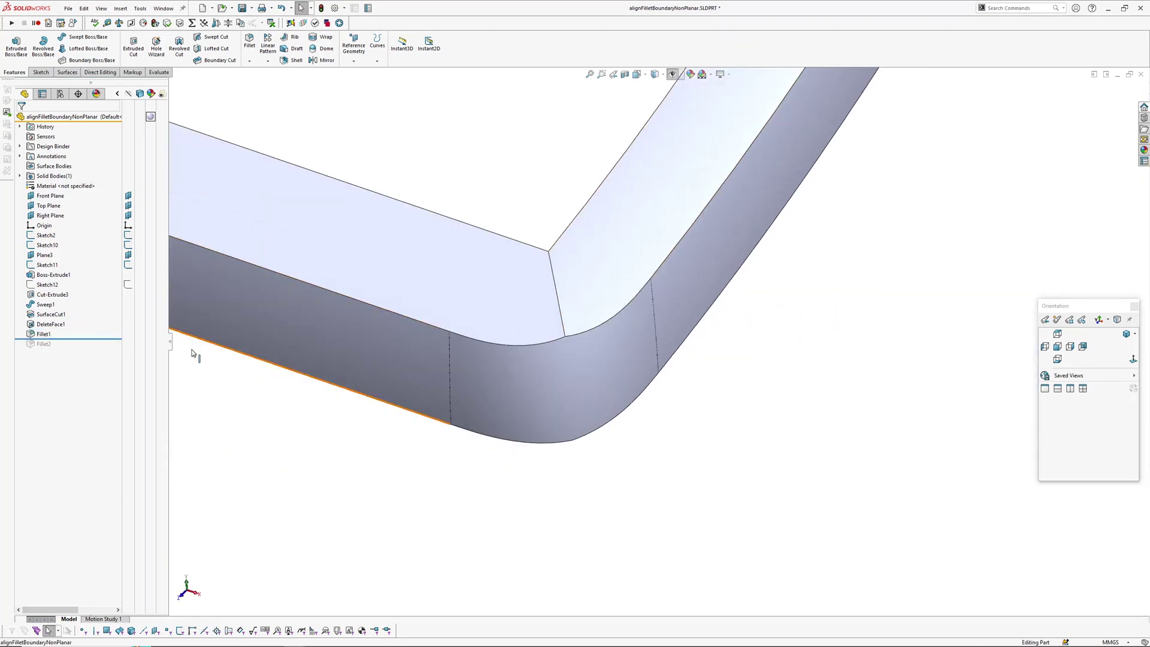
left_click_drag(65, 339, 65, 349)
Examine the diagonal edge between the two top faces at the filleted corner from several angles
middle_click_drag(605, 333, 538, 181)
scroll(535, 346, "down", 3)
scroll(530, 369, "up", 2)
middle_click_drag(530, 373, 401, 290)
scroll(547, 341, "down", 3)
scroll(567, 396, "down", 3)
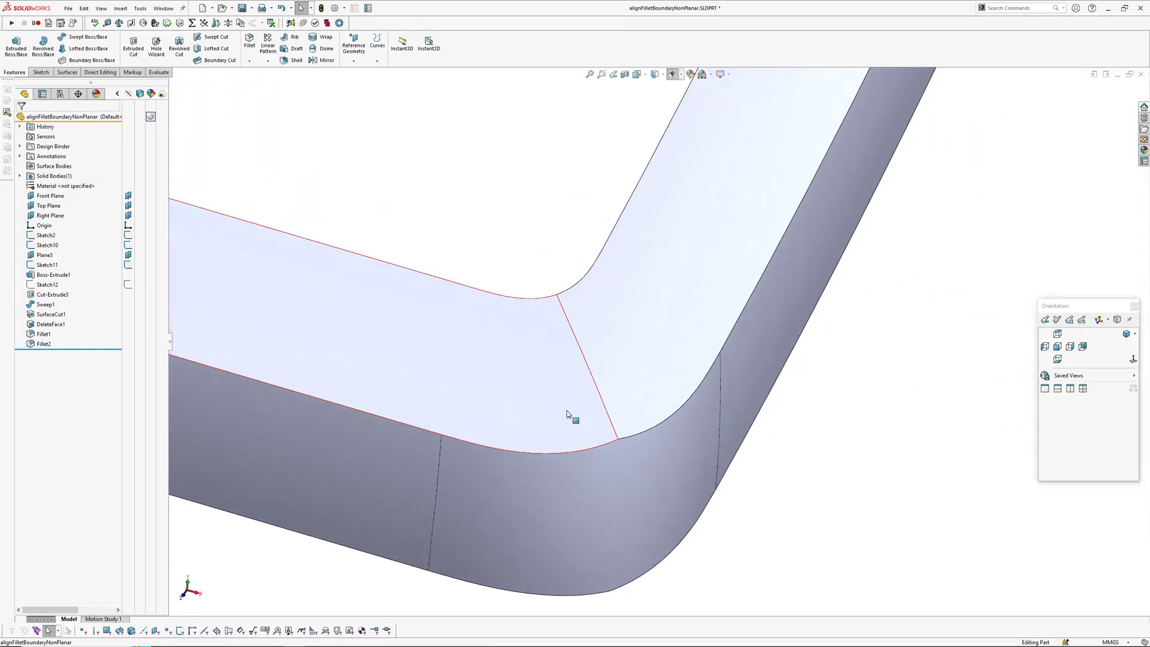
middle_click_drag(549, 442, 488, 262)
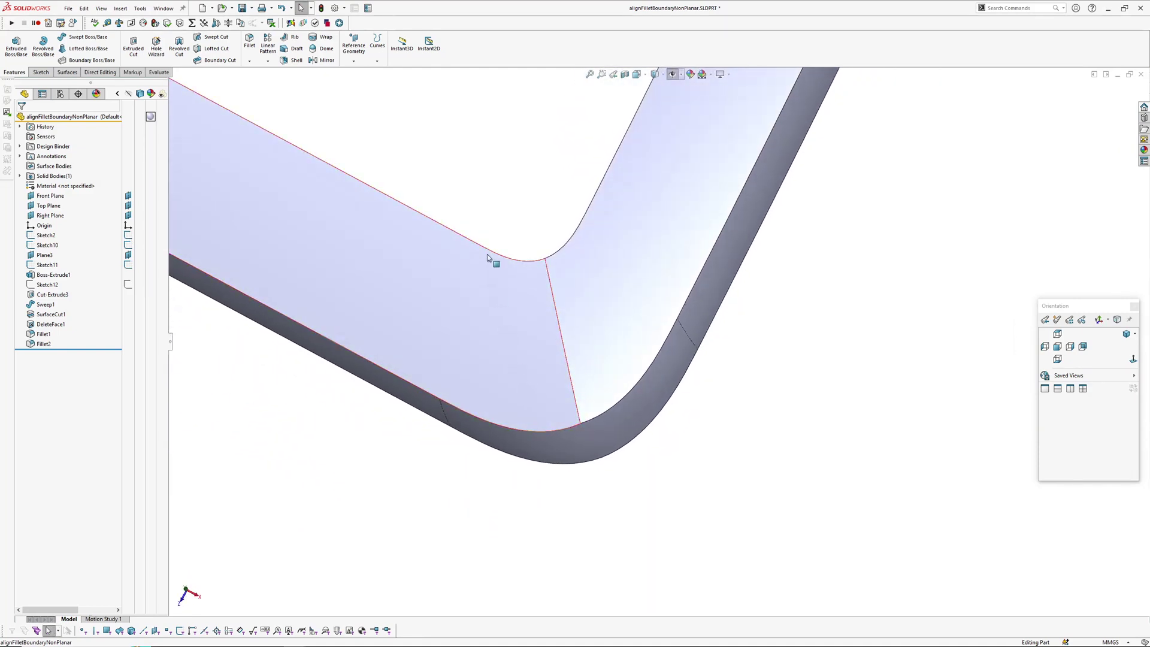
scroll(696, 337, "up", 2)
middle_click_drag(508, 369, 545, 331)
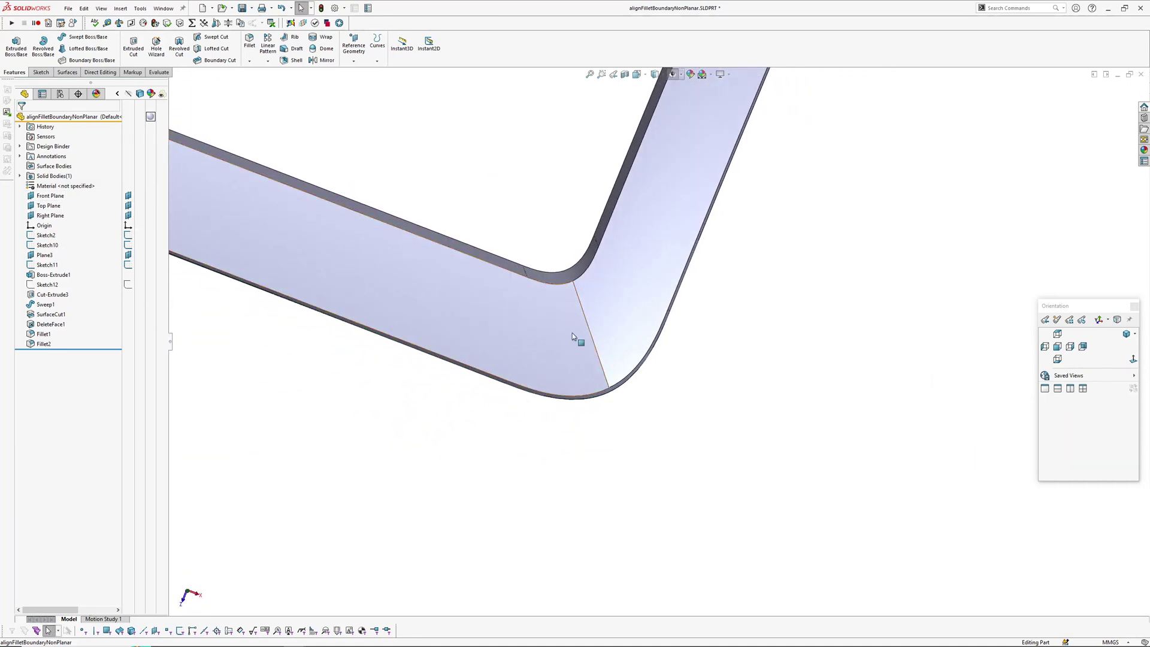
Start a sketch on the Top Plane and draw a line across the straight arm between the outer and inner fillet ends
left_click(44, 209)
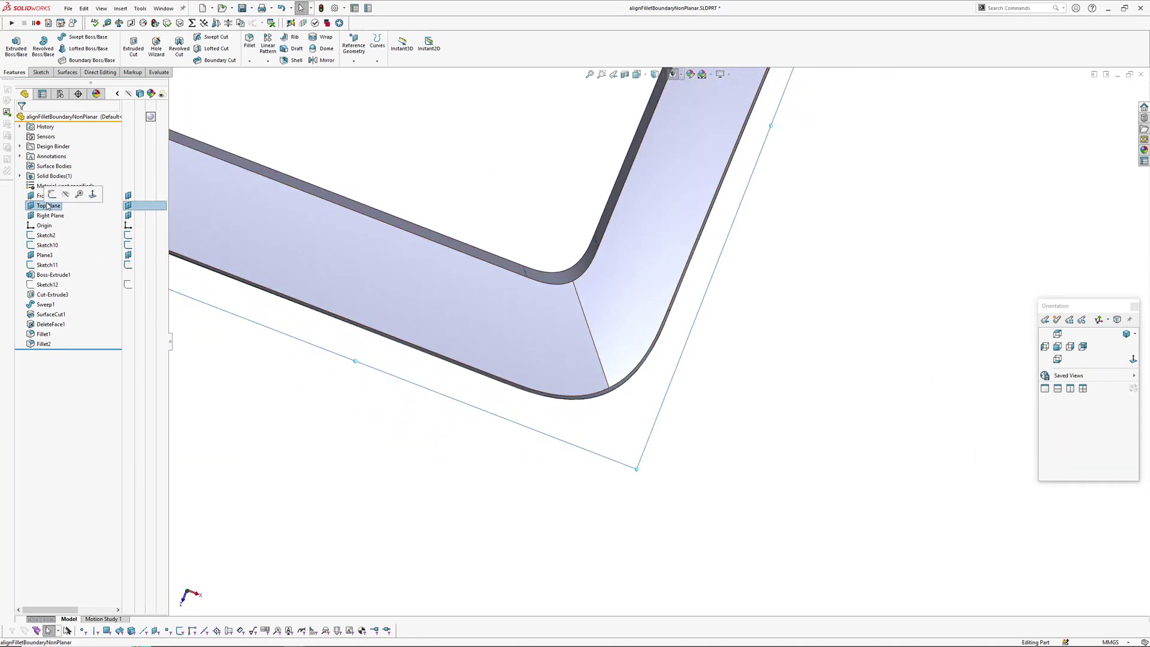
left_click(34, 192)
left_click(1130, 359)
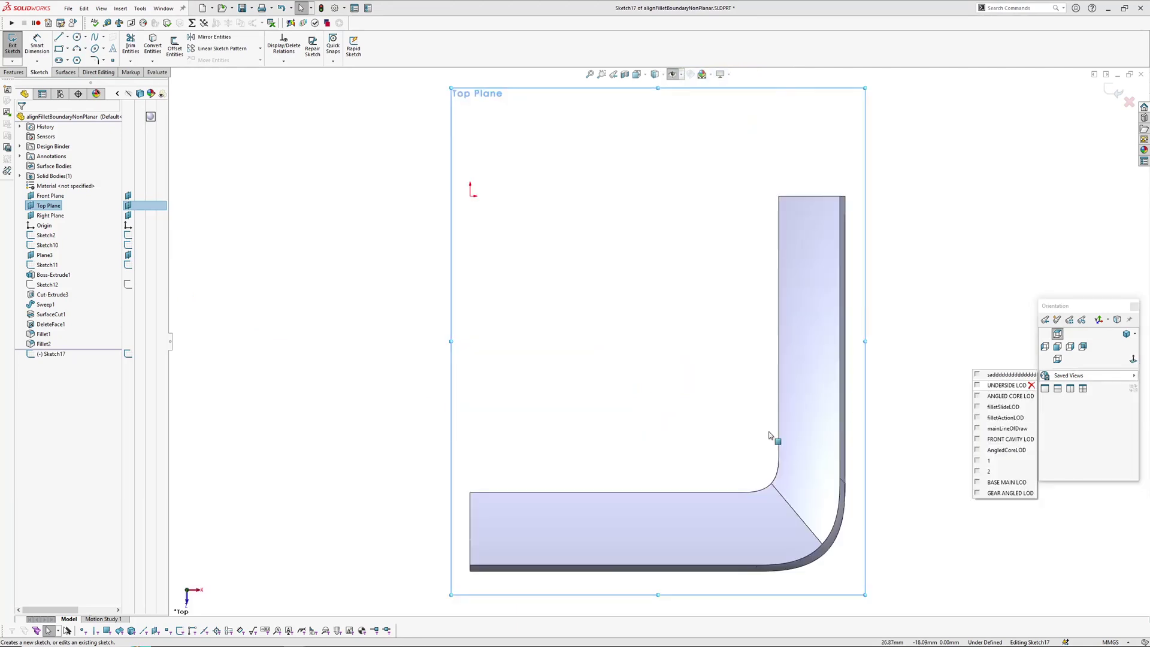
scroll(475, 303, "down", 2)
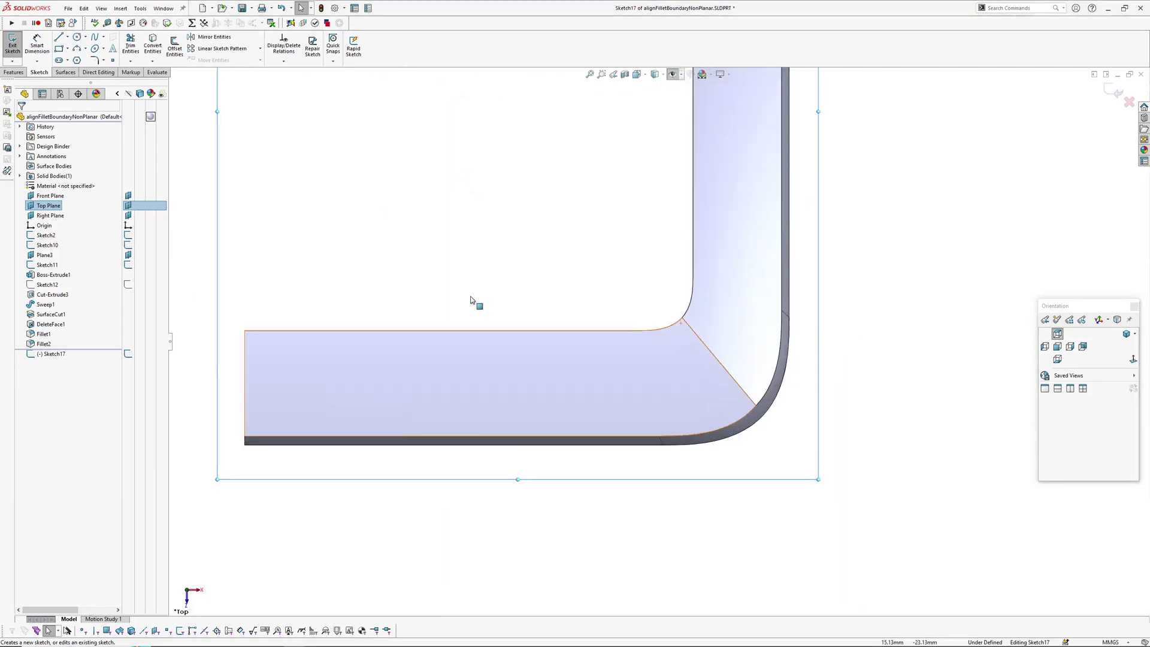
left_click(58, 41)
left_click(659, 437)
scroll(675, 349, "down", 1)
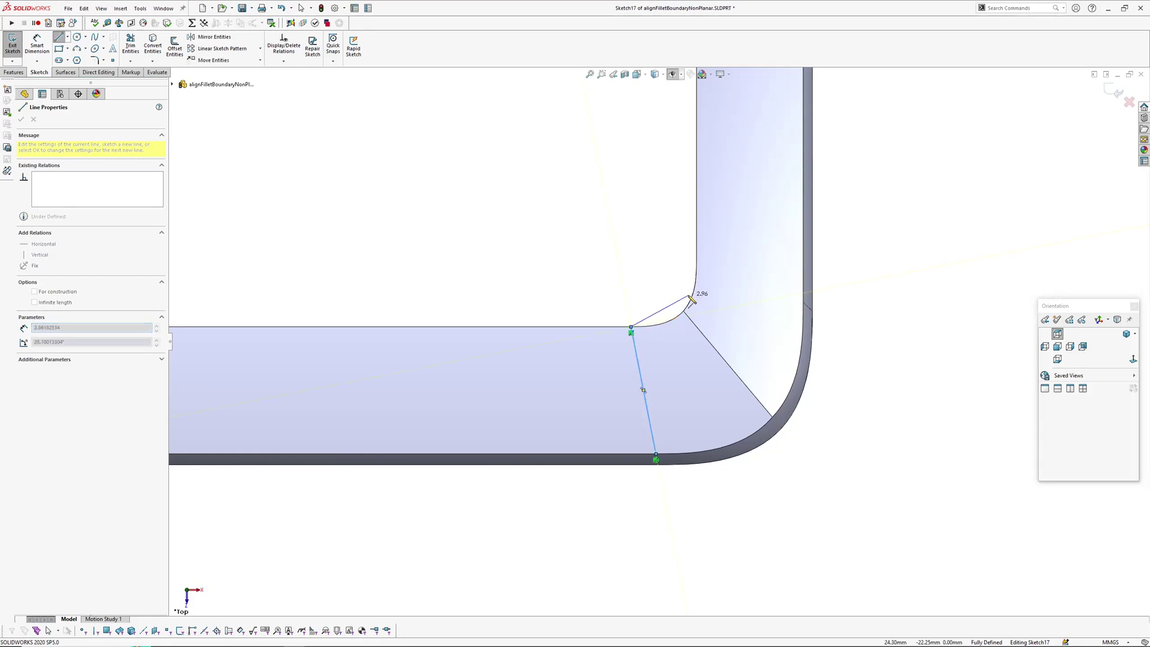
Continue the line to the curved arm's inner fillet end and across to its outer fillet end, and close the sketch
left_click(697, 265)
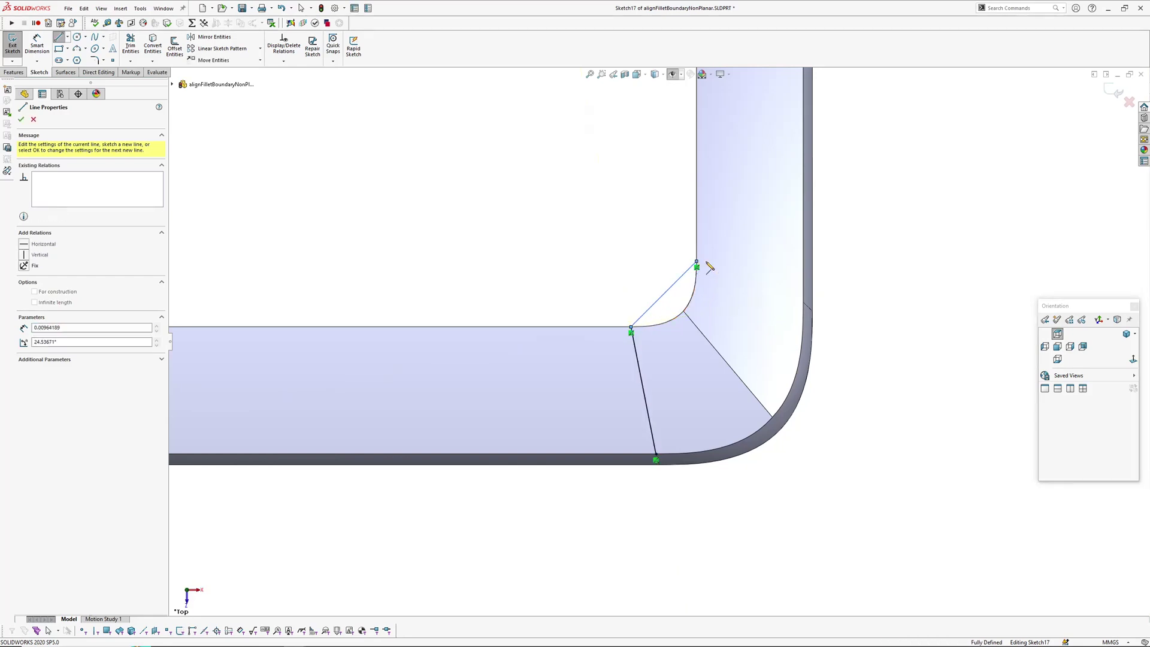
left_click(803, 303)
right_click(803, 303)
left_click(816, 309)
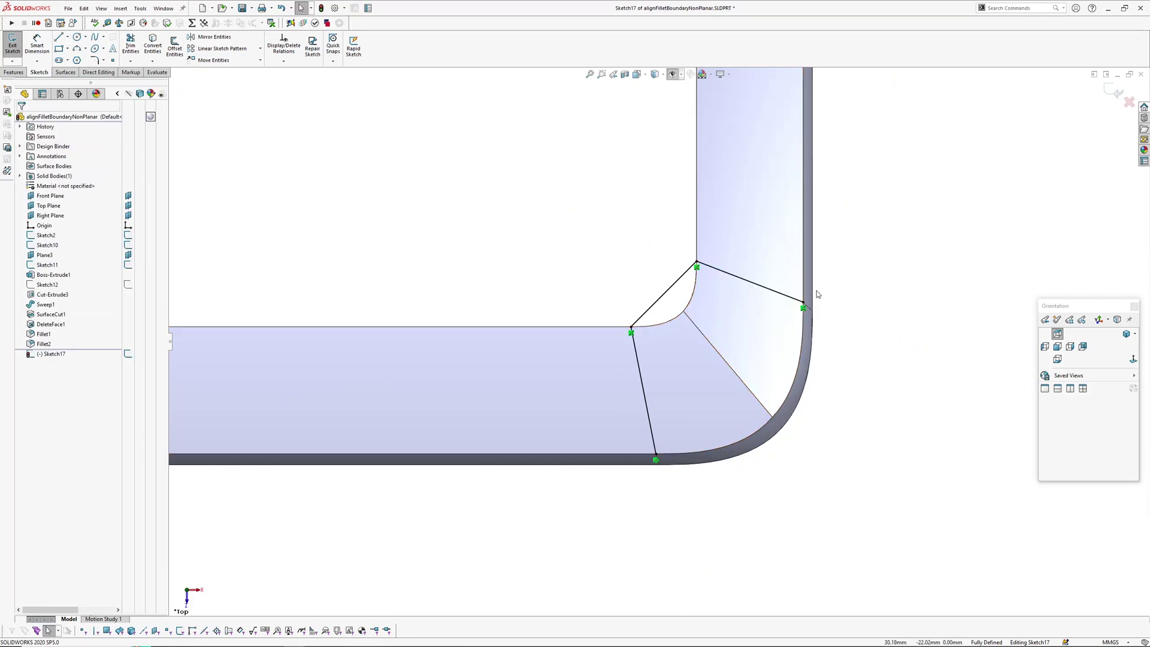
middle_click_drag(816, 295, 726, 278, "ctrl")
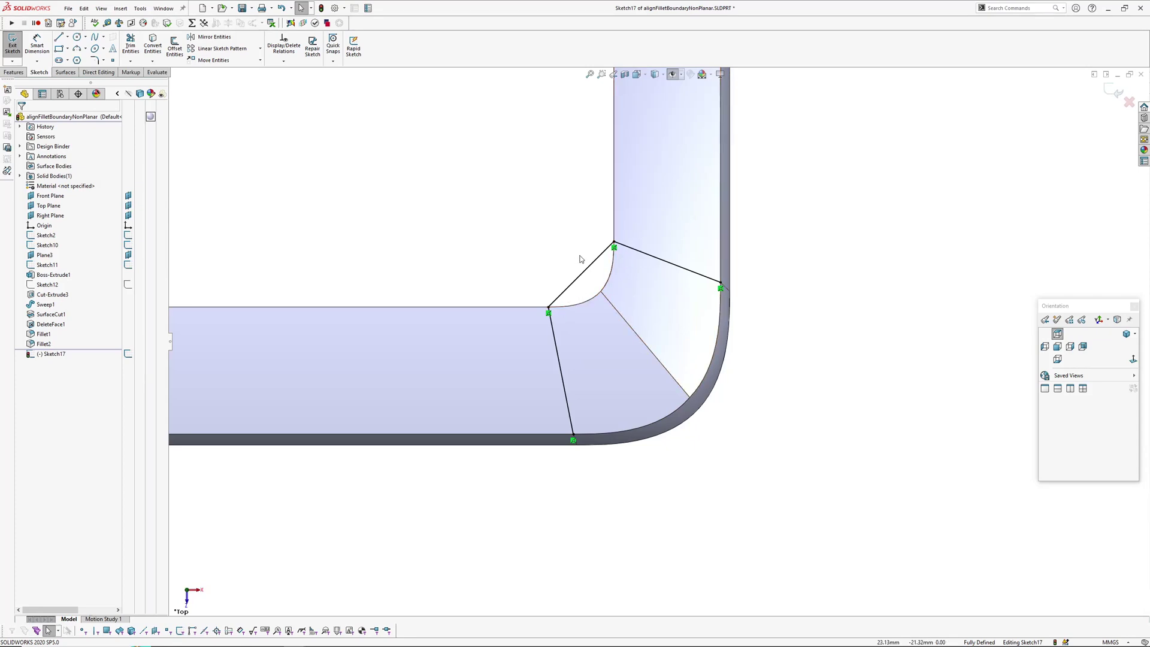
left_click(1110, 91)
Project the corner sketch as a split line onto the top faces of the straight and curved arms
mouse_move(575, 328)
middle_mouse_down()
mouse_move(562, 200)
mouse_move(522, 231)
middle_mouse_up()
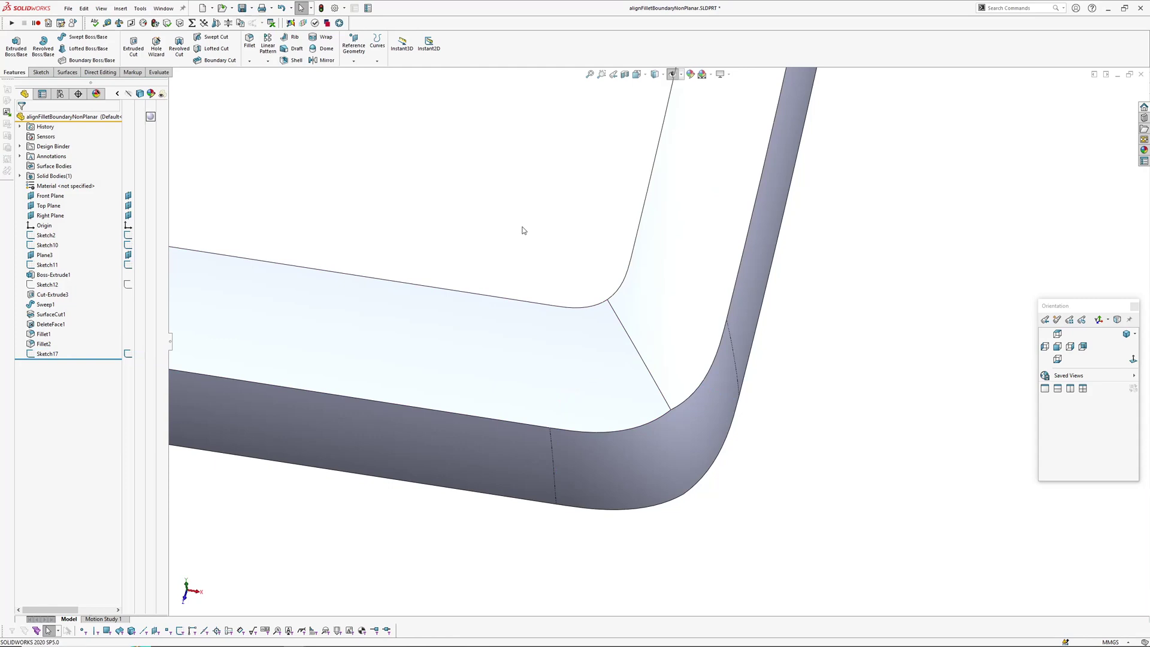
left_click(49, 354)
left_click(121, 8)
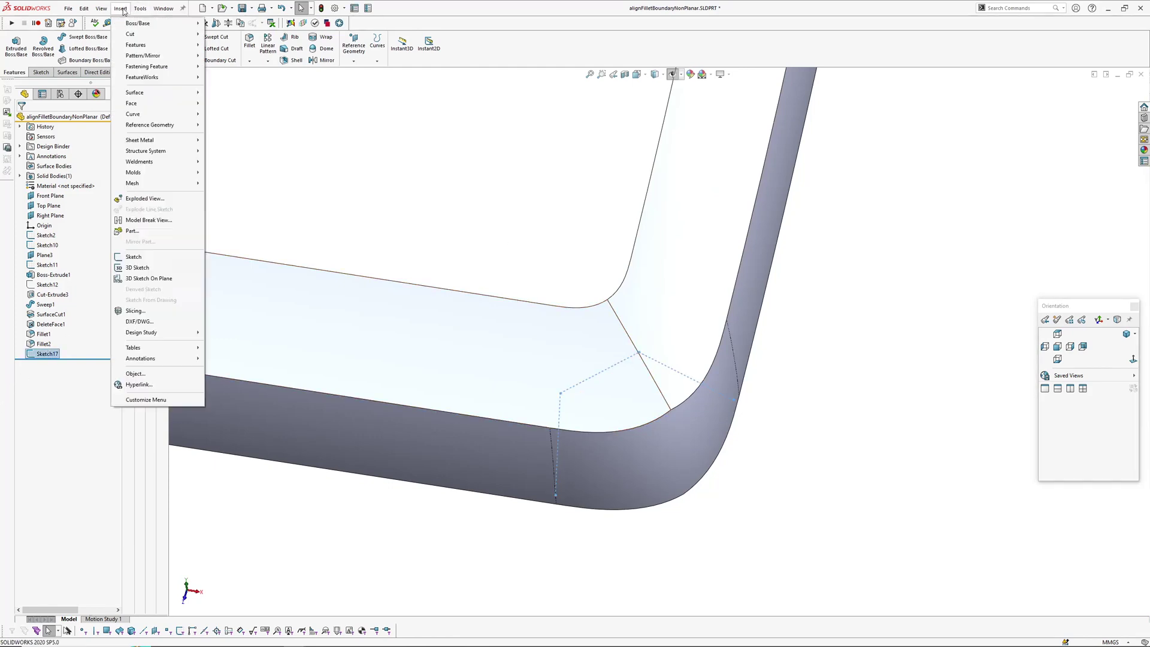
mouse_move(135, 114)
left_click(293, 114)
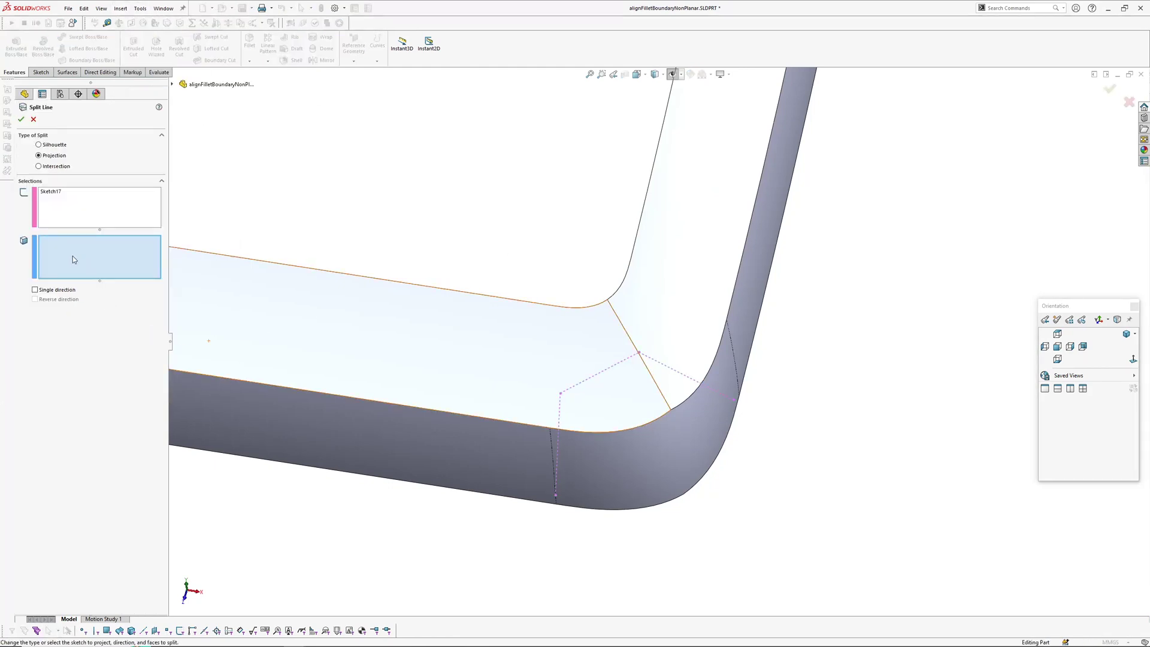
left_click(502, 345)
left_click(663, 329)
key("Return")
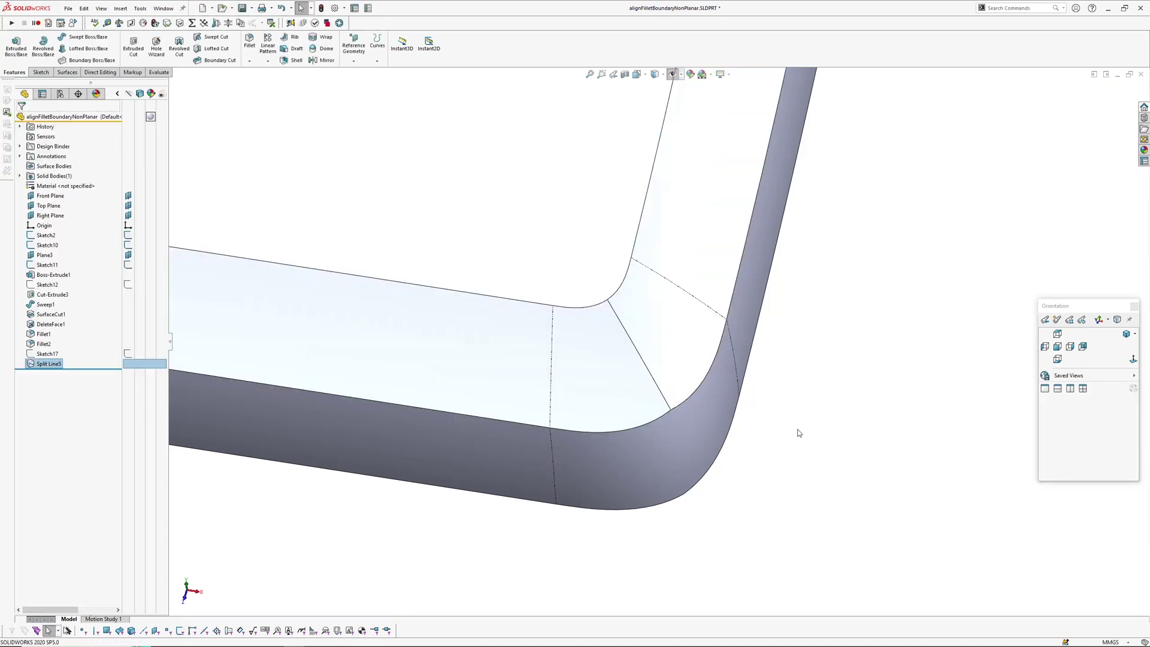
Start a boundary surface with the two split-line edges across the corner's top faces as Direction 1 curves
middle_click_drag(587, 480, 729, 454)
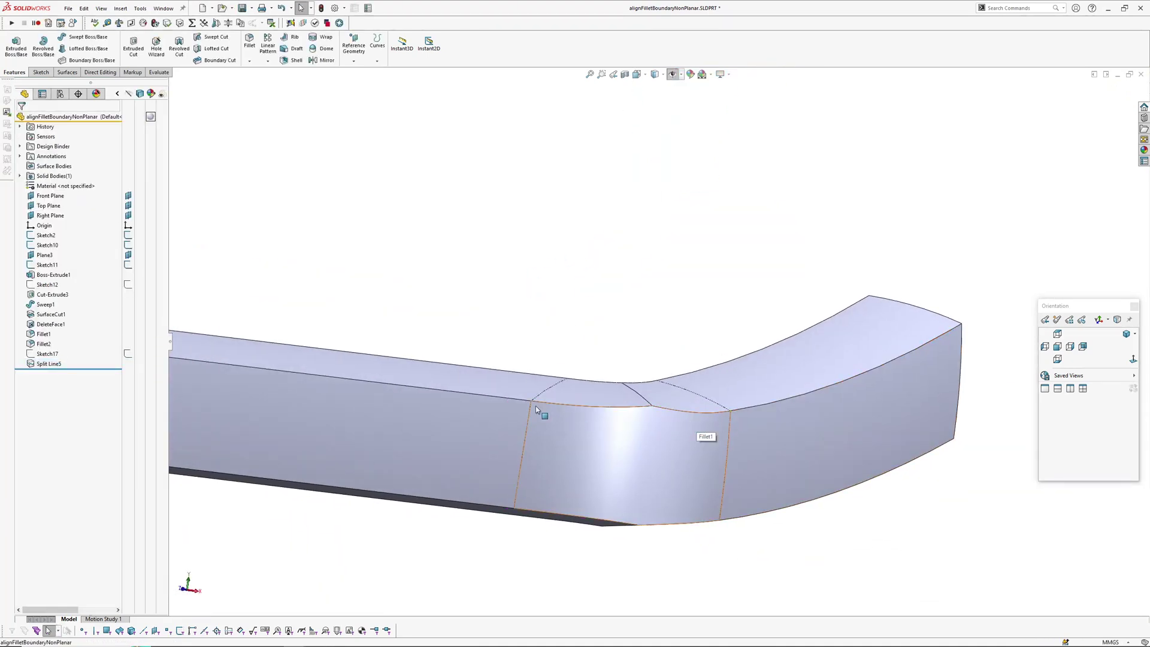
middle_click_drag(603, 421, 348, 424)
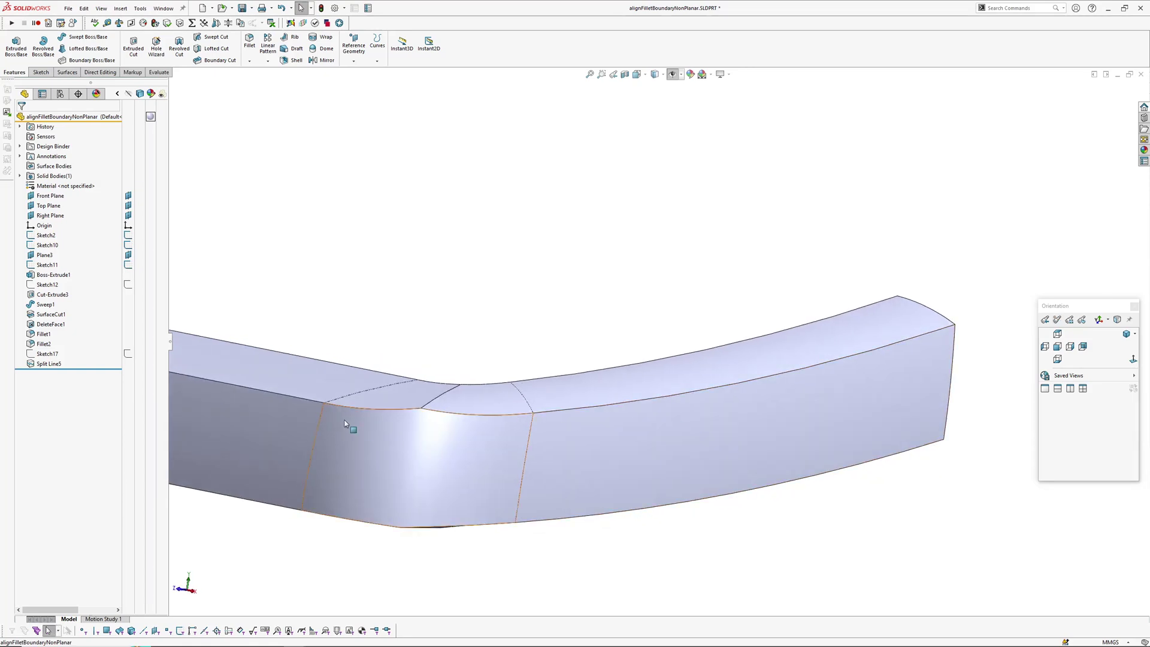
middle_click_drag(477, 411, 481, 379)
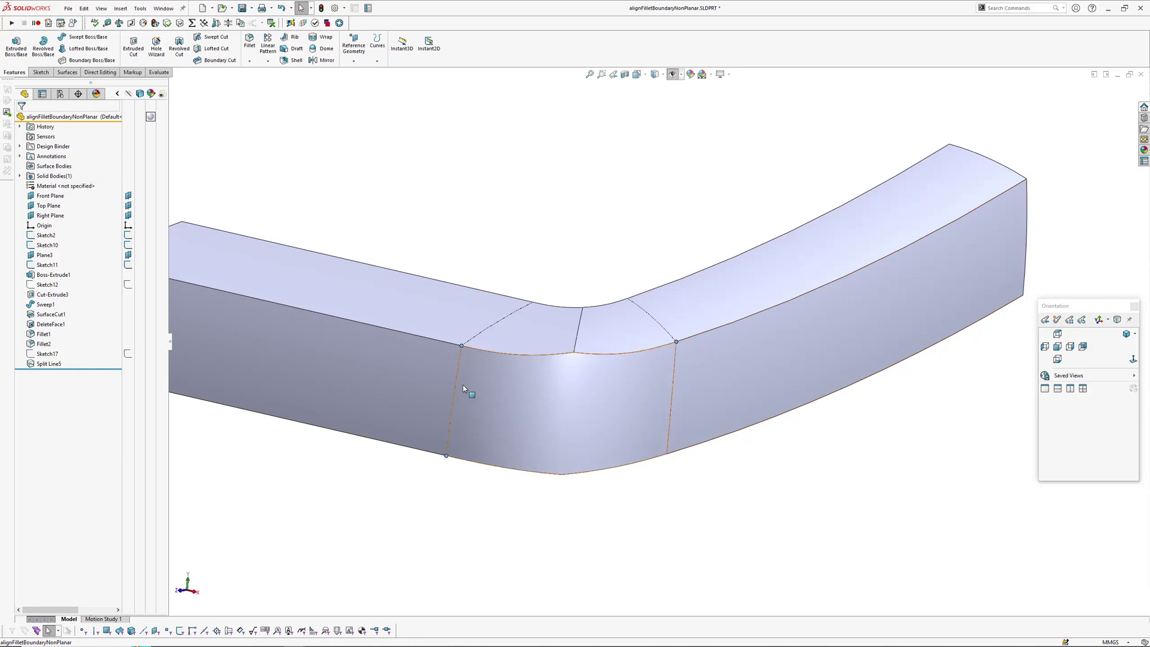
middle_click_drag(443, 535, 505, 459)
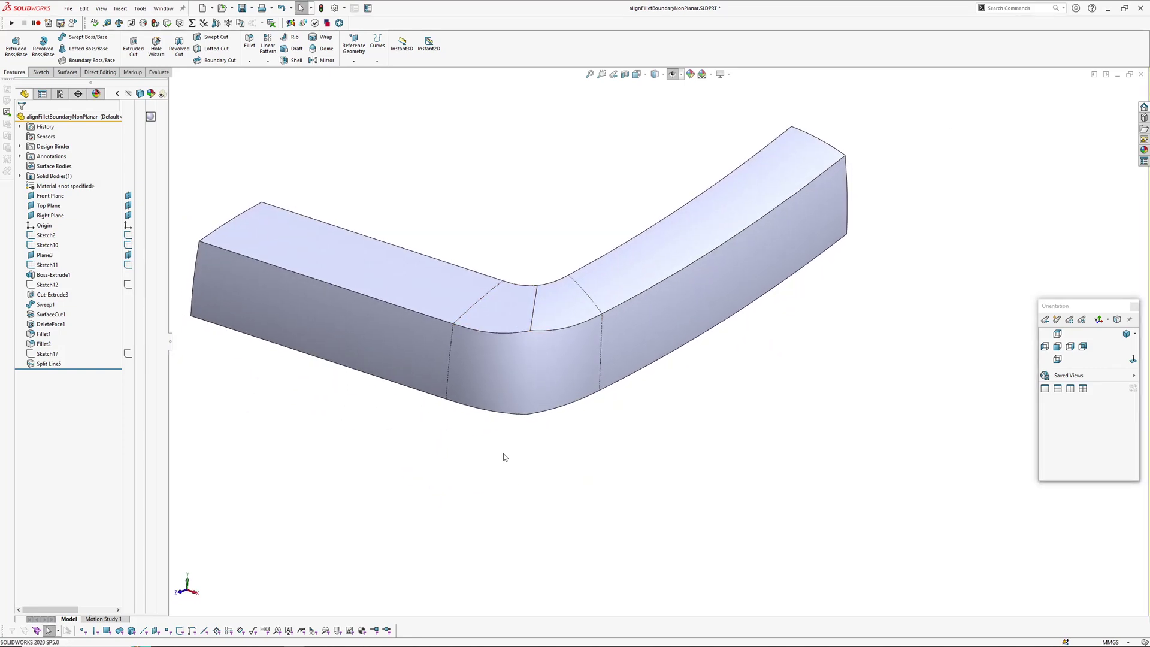
key("b")
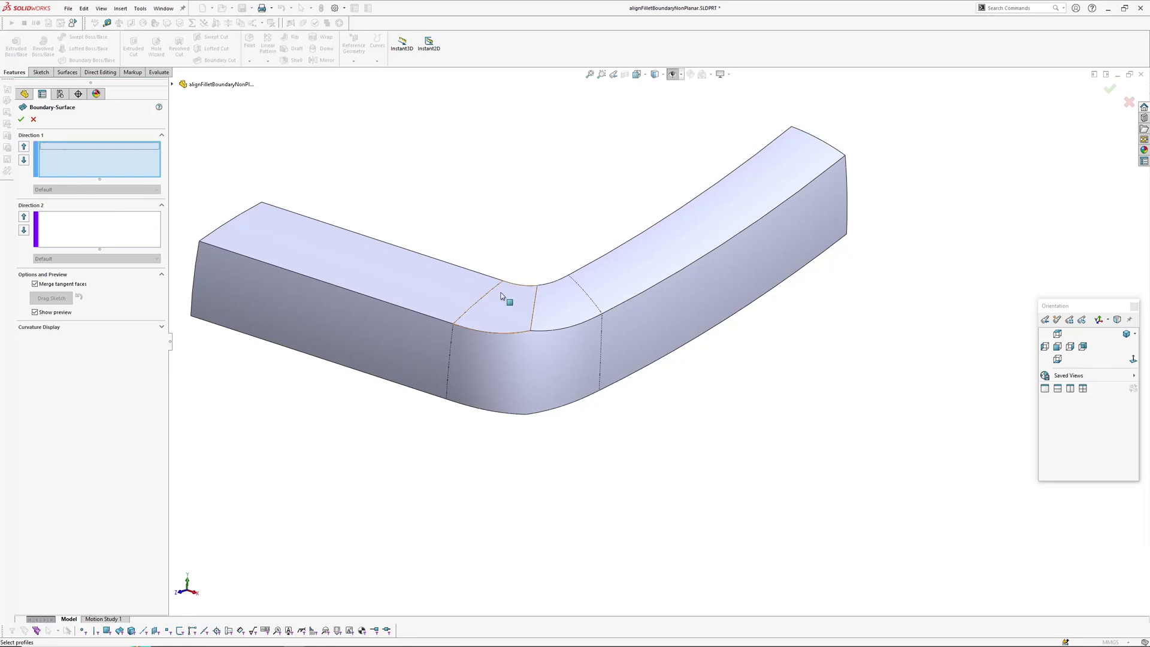
scroll(464, 351, "down", 3)
left_click(466, 327)
left_click(465, 329)
left_click(466, 330)
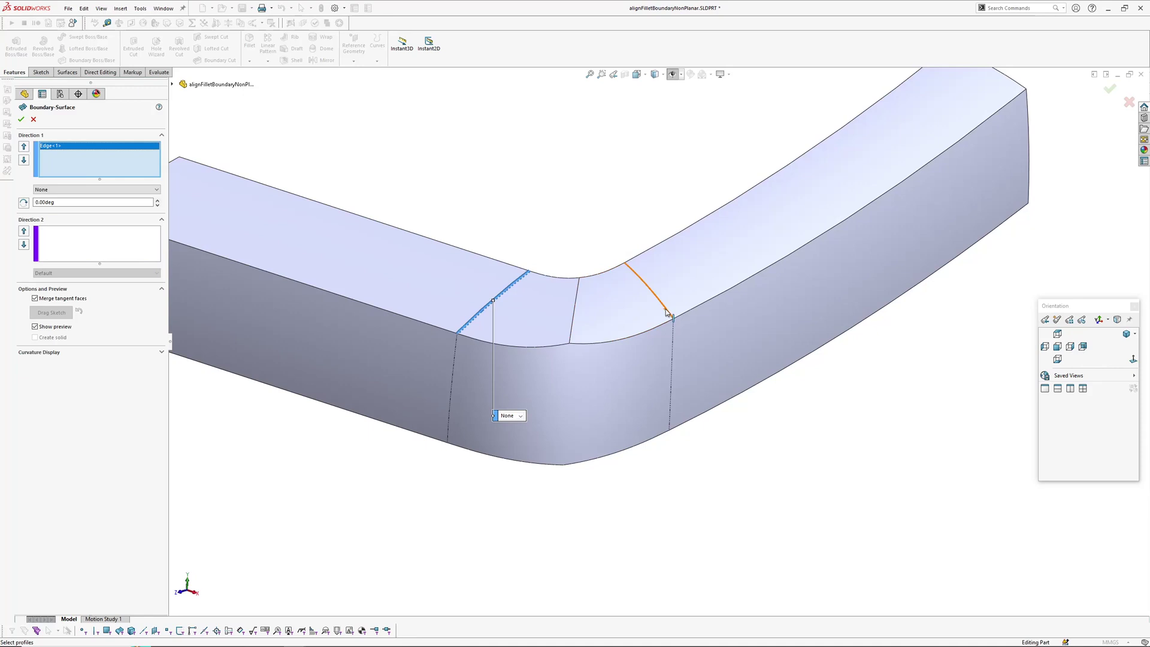
left_click(667, 312)
Set both boundary edges to Tangency To Face, using the outlying top faces of the two arms as the tangent faces
left_click(55, 147)
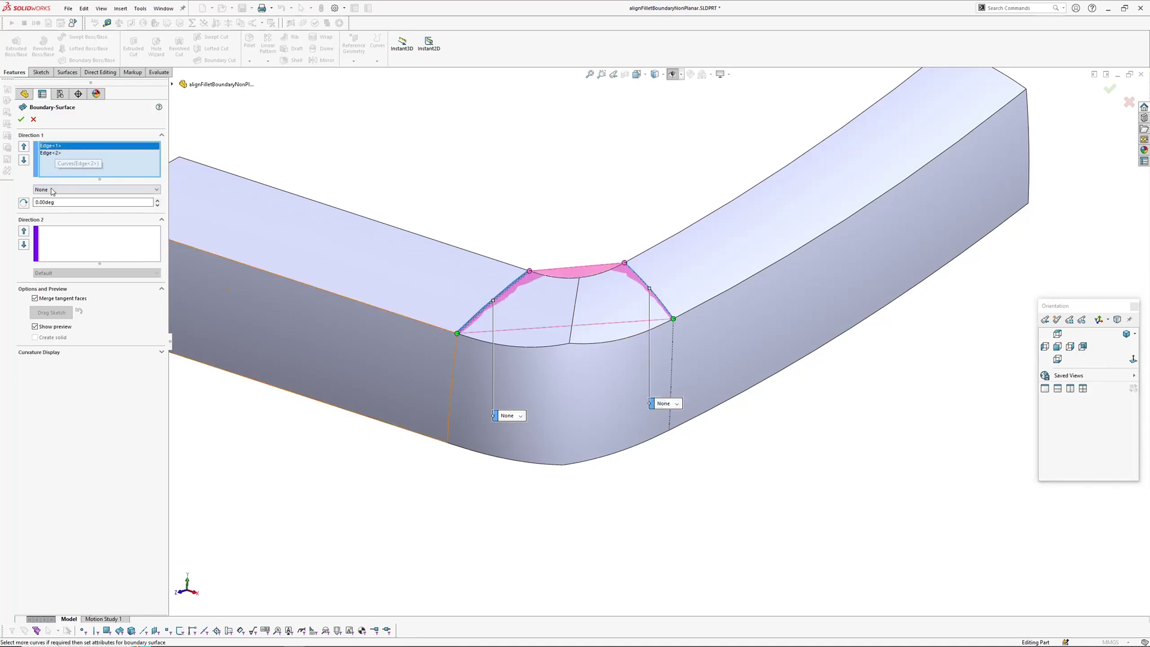
left_click(52, 191)
left_click(52, 211)
left_click(52, 154)
left_click(60, 190)
left_click(60, 213)
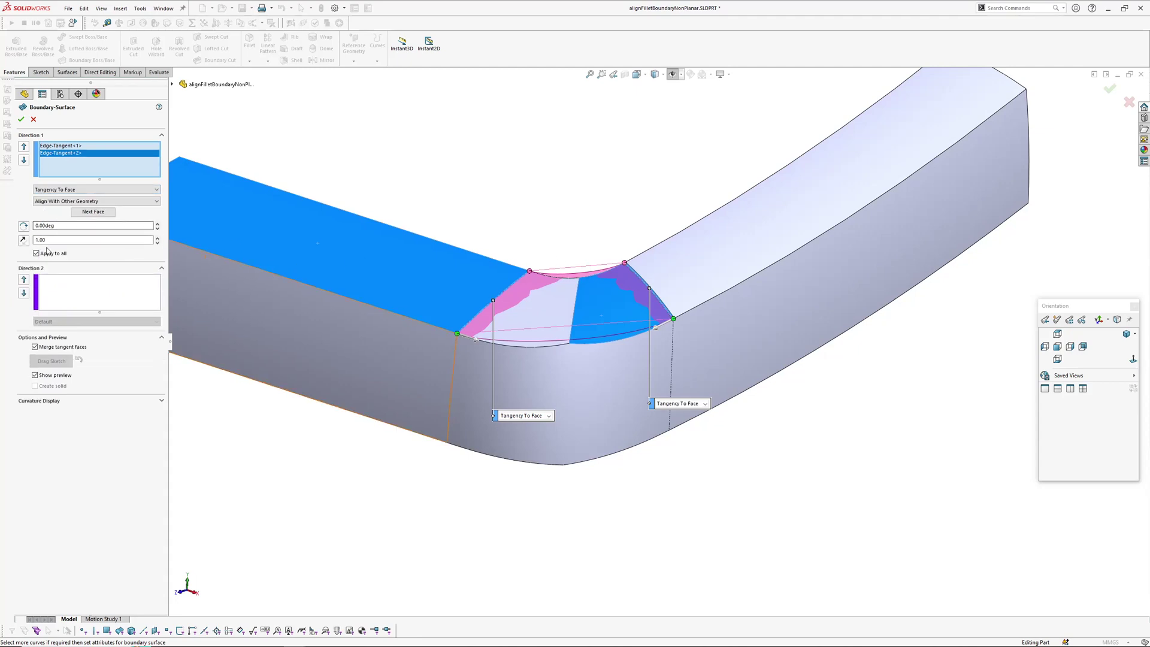
left_click(93, 213)
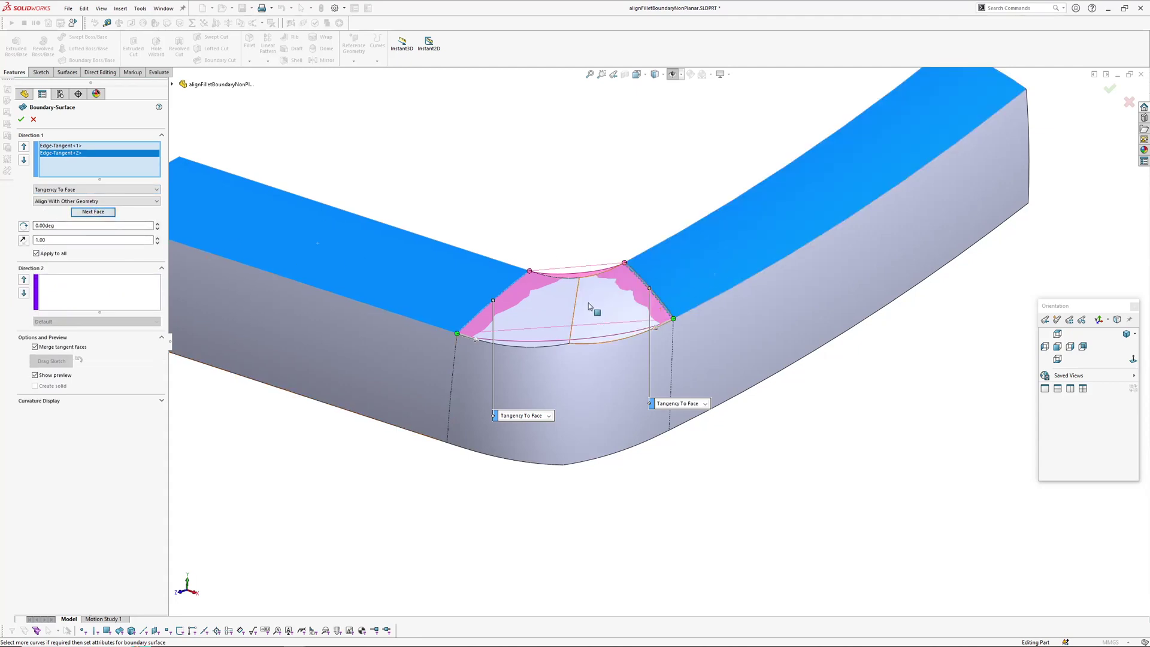
Try Curvature To Face on the straight arm's boundary edge and return it to Tangency To Face
middle_click_drag(588, 304, 597, 366)
left_click(1058, 333)
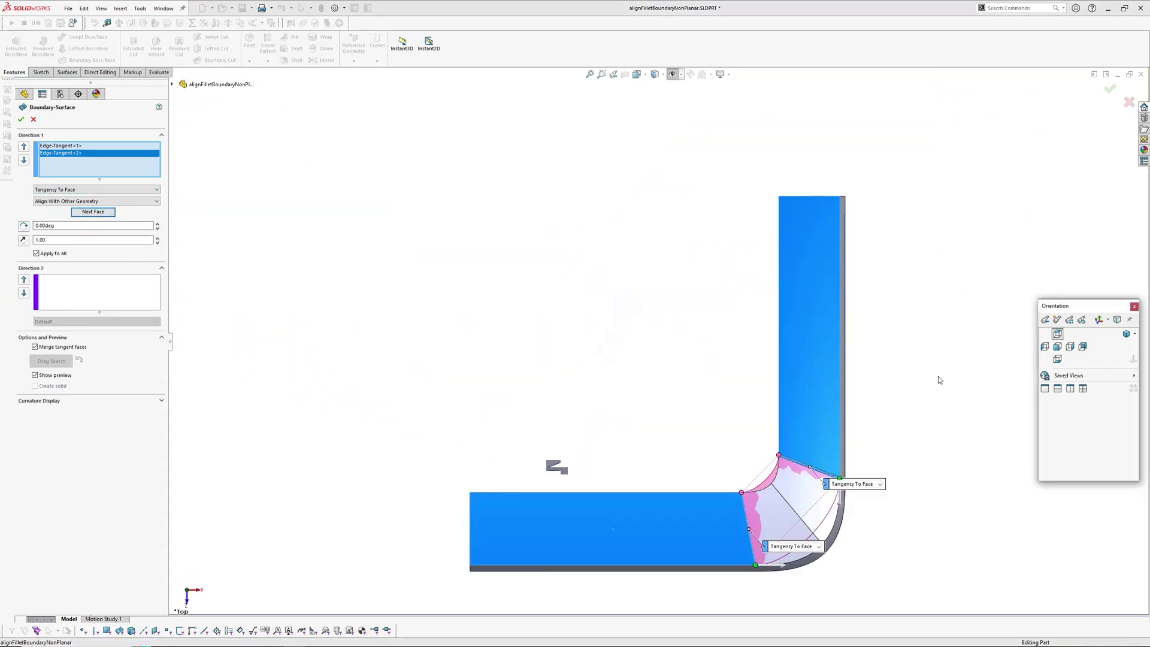
left_click(734, 386)
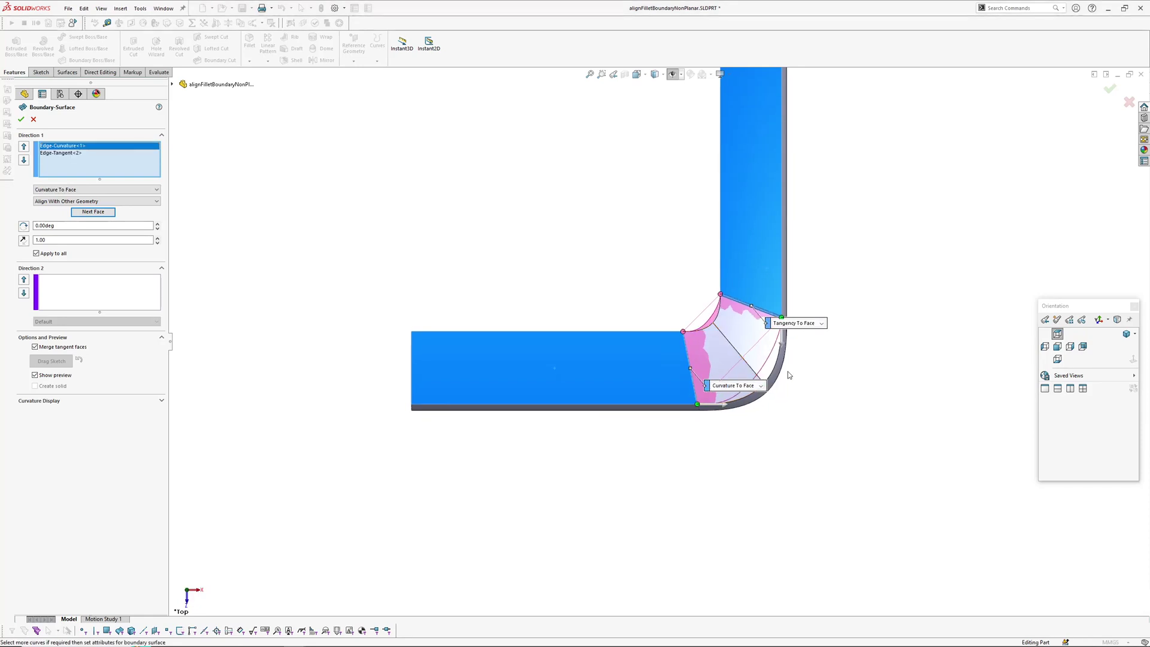
middle_click_drag(790, 376, 712, 339, "ctrl")
left_click(67, 190)
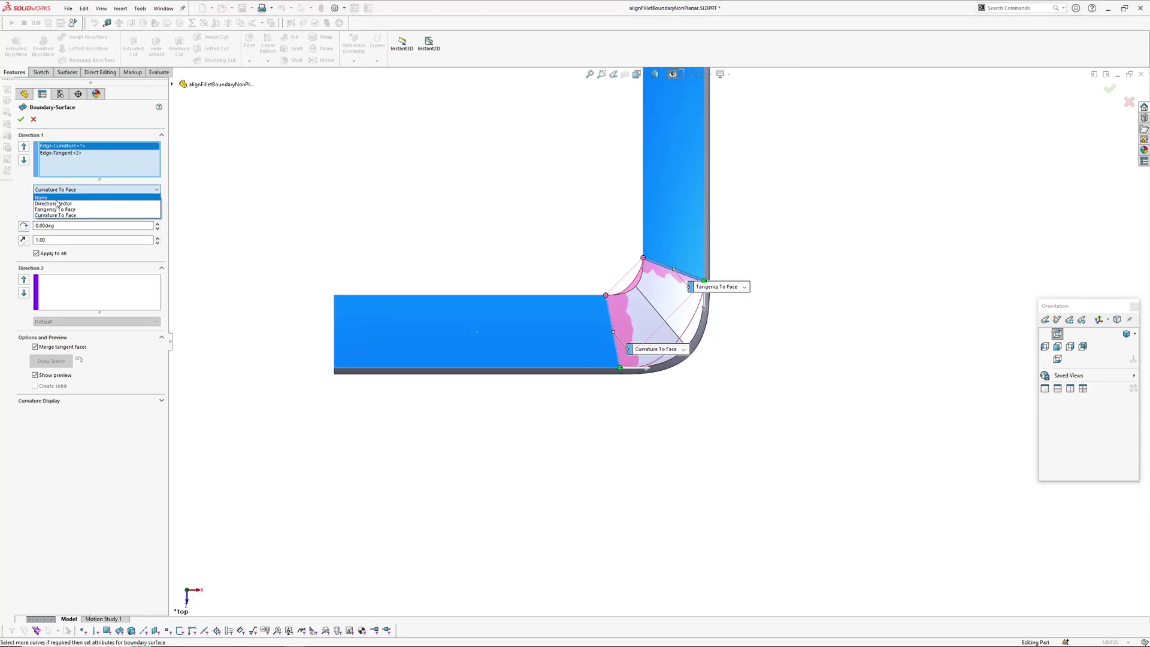
left_click(57, 209)
Set the tangent length of both boundary edges to 1.50 and create the boundary surface
scroll(760, 389, "down", 5)
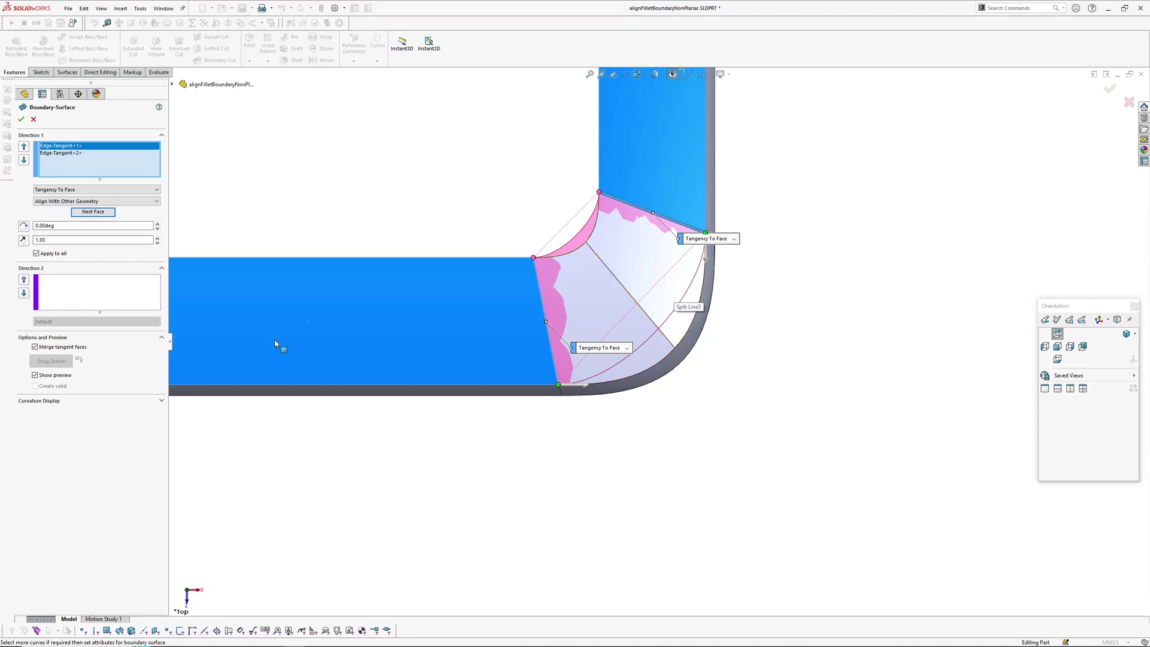
left_click(157, 238)
left_click(157, 239)
left_click(158, 239)
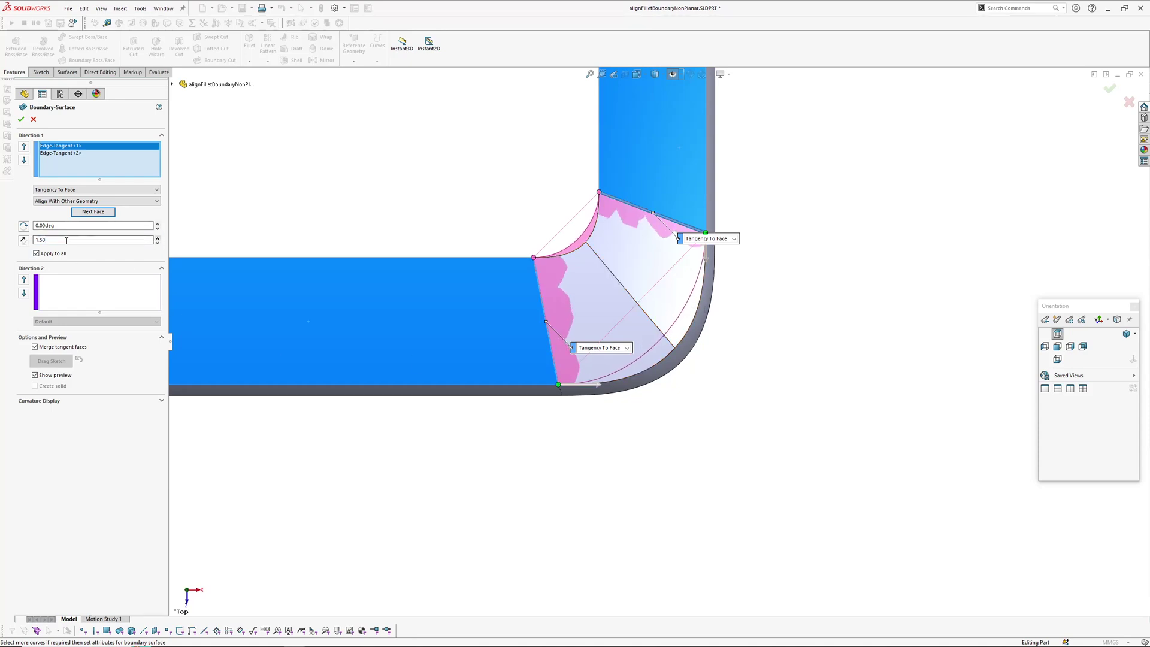
left_click(60, 154)
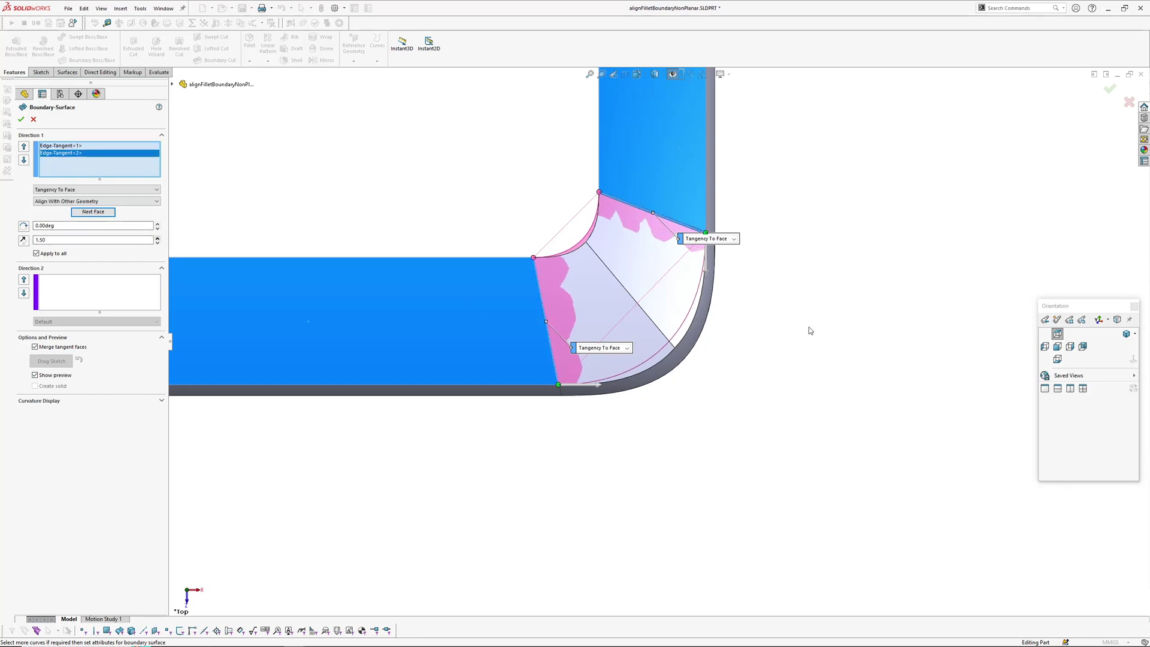
left_click(1107, 92)
Examine how the boundary surface's edges line up with the inner and outer fillets of the corner
middle_click_drag(751, 379, 780, 318)
middle_click_drag(725, 404, 688, 336)
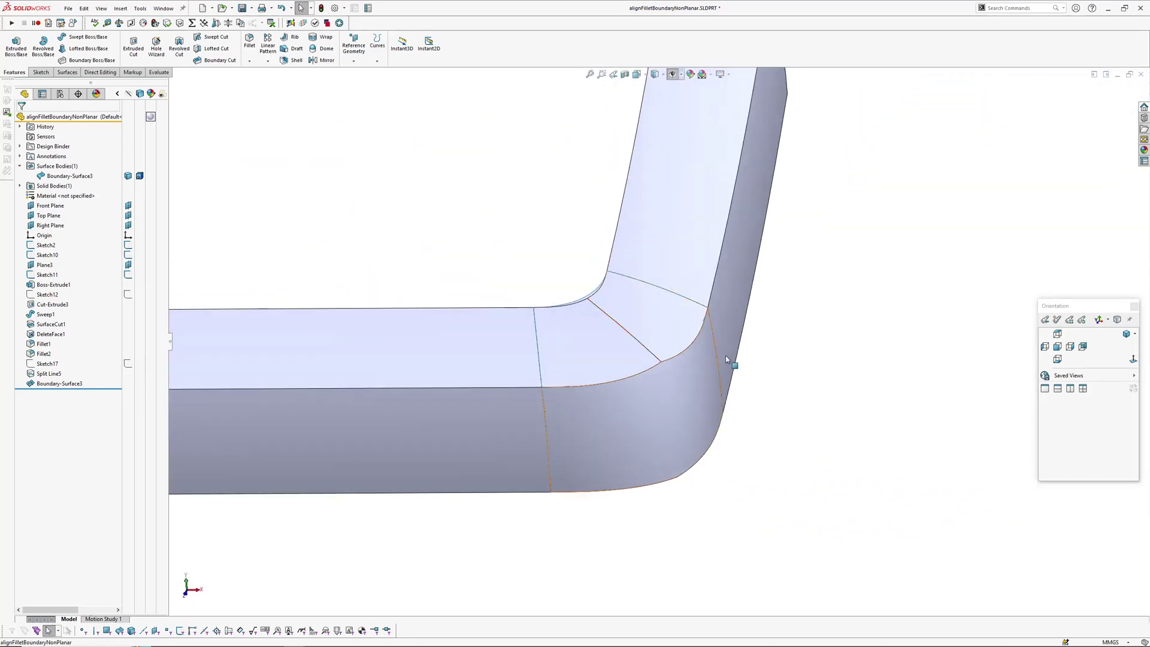
scroll(621, 354, "down", 3)
middle_click_drag(581, 297, 706, 336)
scroll(491, 252, "down", 5)
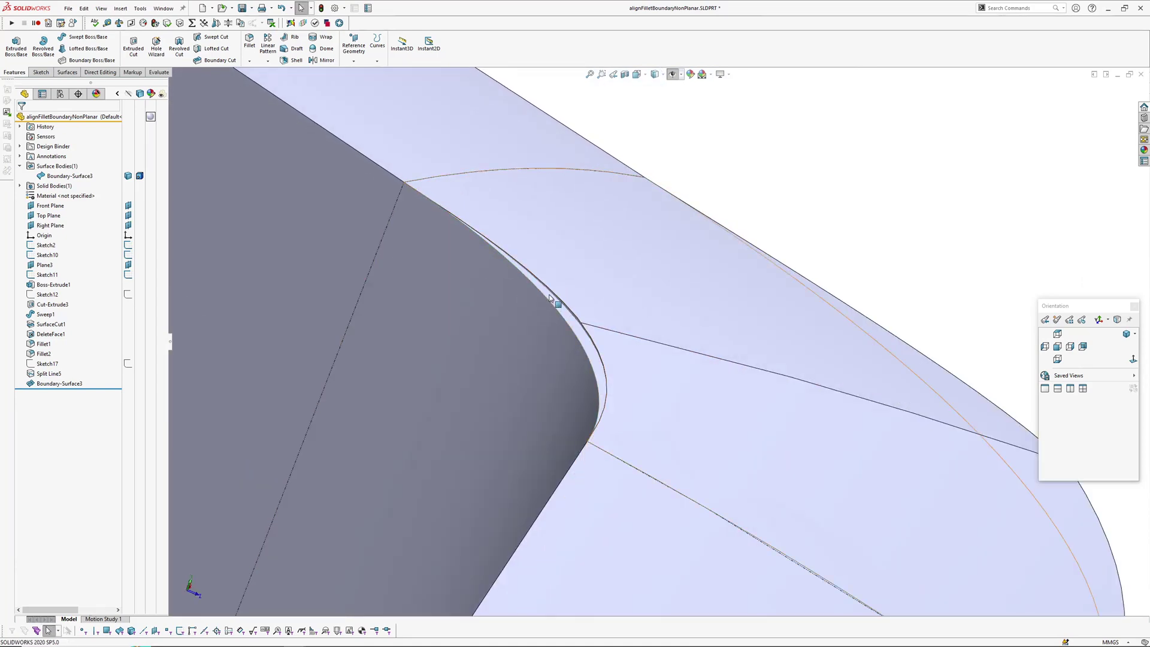
left_click(539, 307)
middle_click_drag(542, 305, 659, 359)
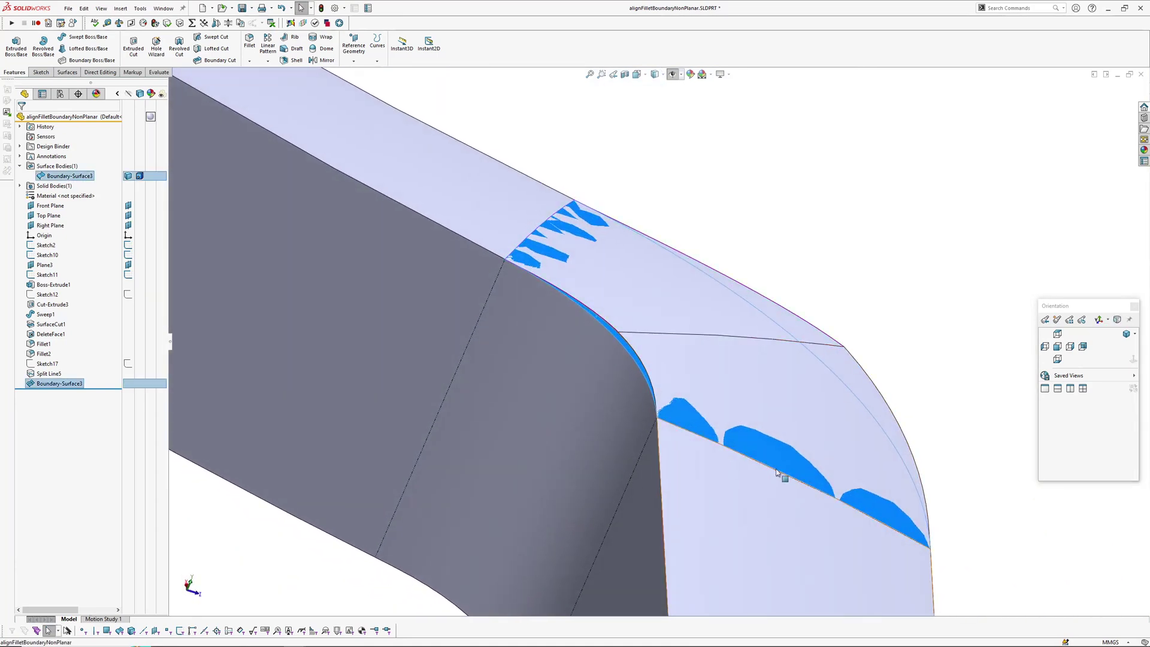
scroll(569, 242, "down", 2)
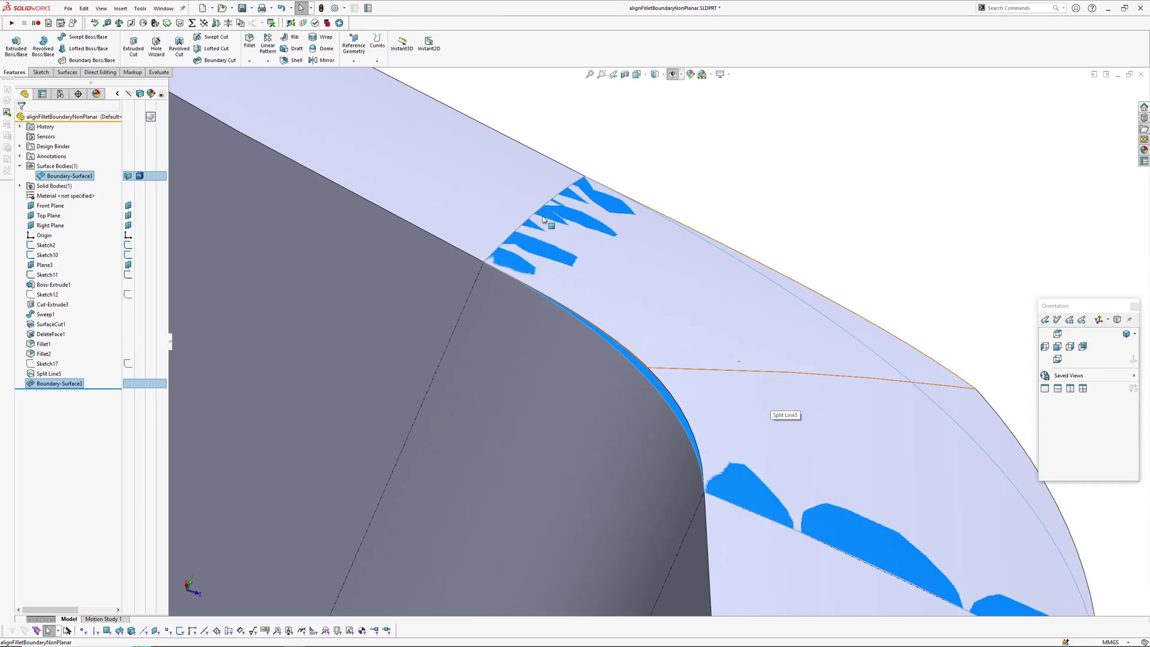
scroll(636, 310, "up", 4)
middle_click_drag(637, 310, 463, 232)
left_click(464, 232)
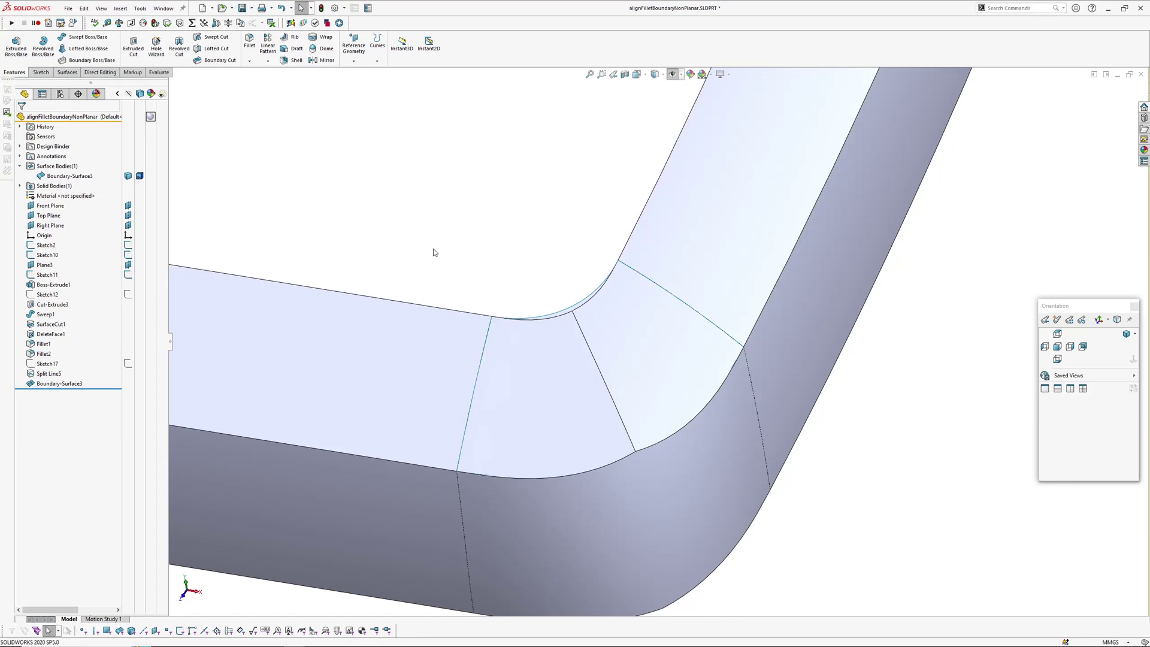
Compare the selected boundary surface with the corner's original top faces, switching the display style and viewing angle
key("h")
middle_click_drag(563, 372, 509, 296, "ctrl")
middle_click_drag(591, 360, 537, 345)
key("h")
scroll(604, 135, "down", 5)
mouse_move(562, 282)
middle_mouse_down()
mouse_move(586, 253)
mouse_move(573, 426)
mouse_move(602, 301)
middle_mouse_up()
left_click(568, 214)
scroll(586, 282, "up", 4)
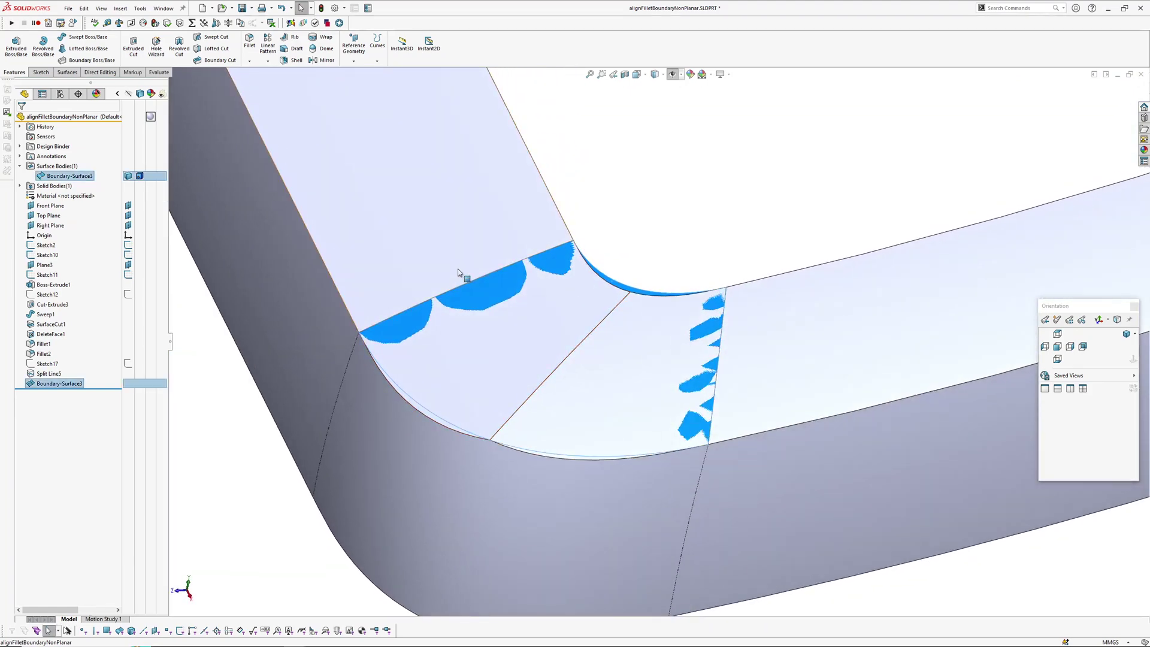
middle_click_drag(686, 237, 710, 219)
Extend the boundary surface's inner and outer curved edges by 1 mm, using the same-surface extension
key("h")
left_click(713, 205)
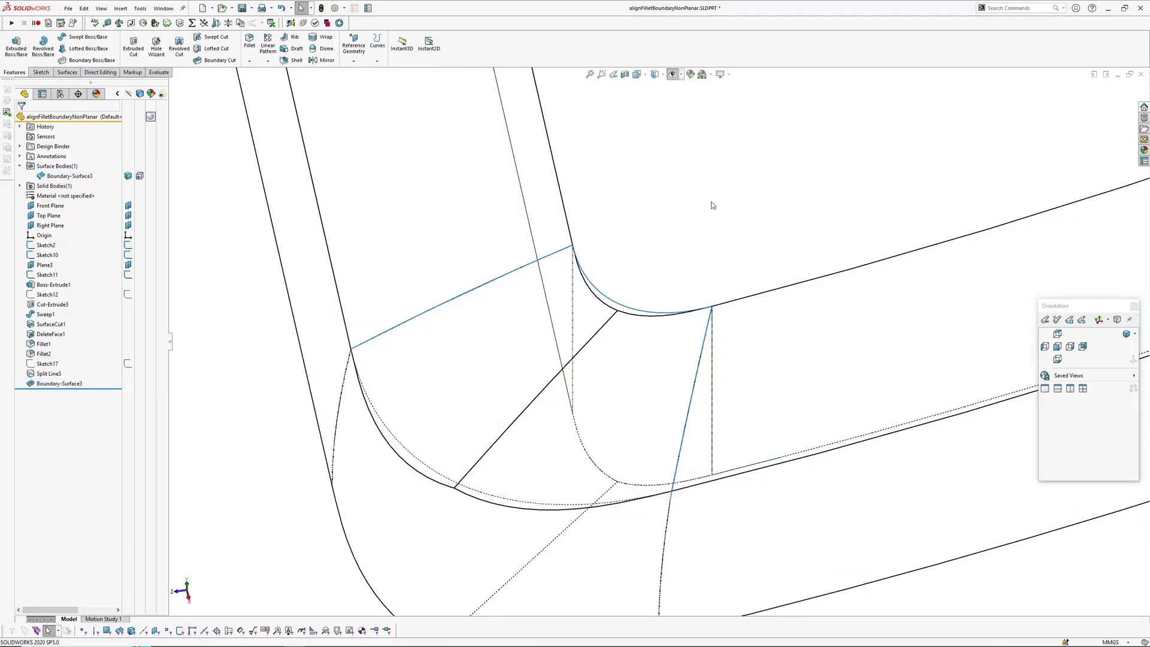
key("e")
left_click(407, 454)
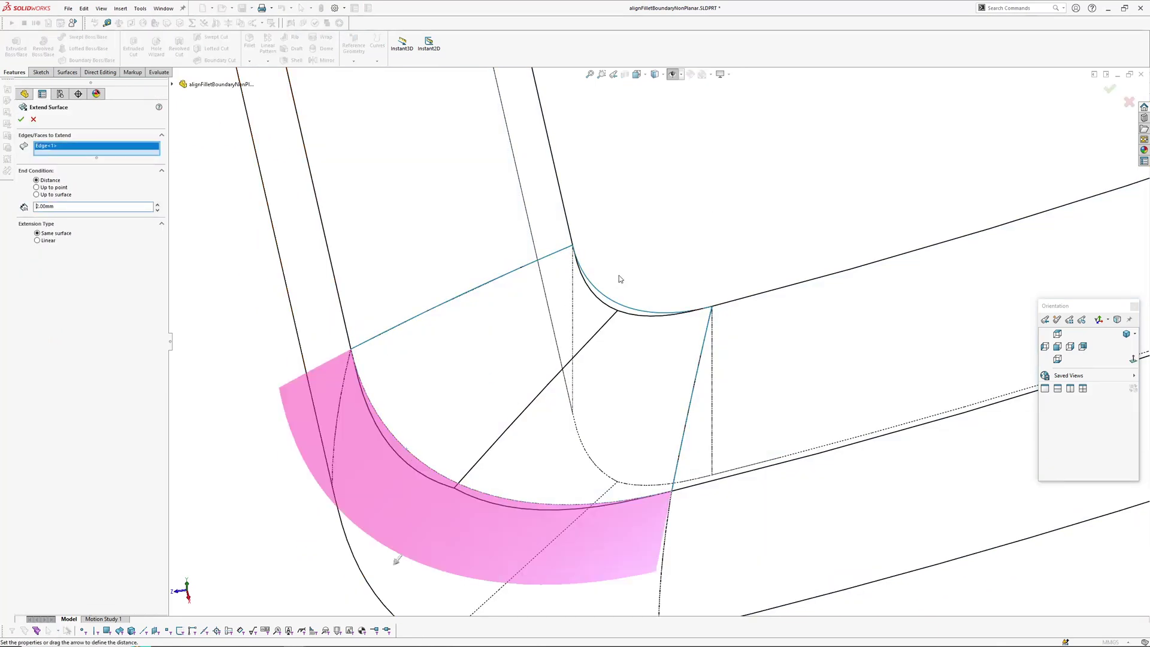
left_click(613, 308)
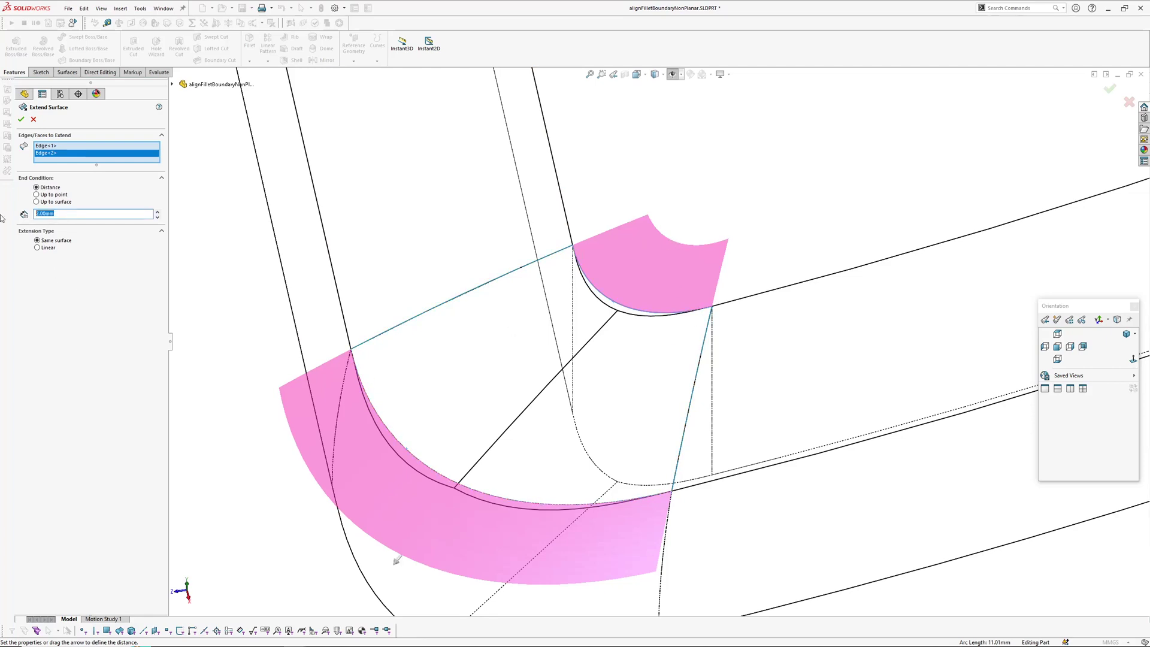
type("1")
key("Return")
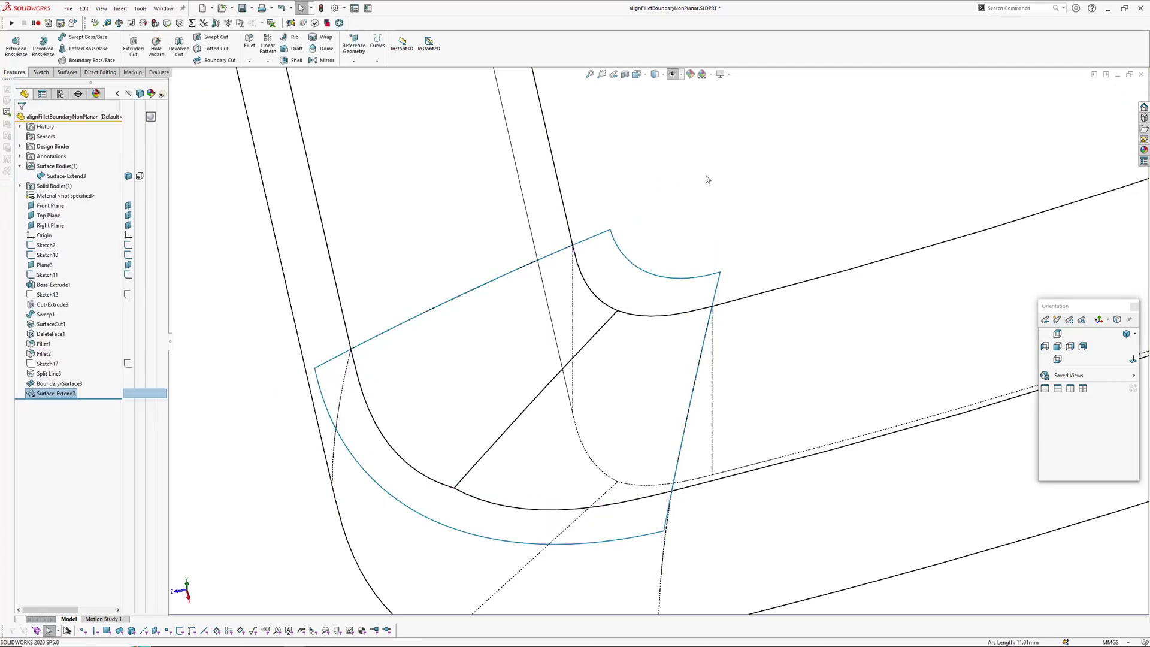
Examine how the extended surface overlaps the corner's original top faces and overhangs both fillets in shaded display
key("2")
scroll(723, 215, "up", 2)
left_click(612, 295)
middle_click_drag(612, 295, 653, 407)
middle_click_drag(519, 331, 665, 323)
scroll(609, 346, "down", 3)
middle_click_drag(530, 344, 651, 326)
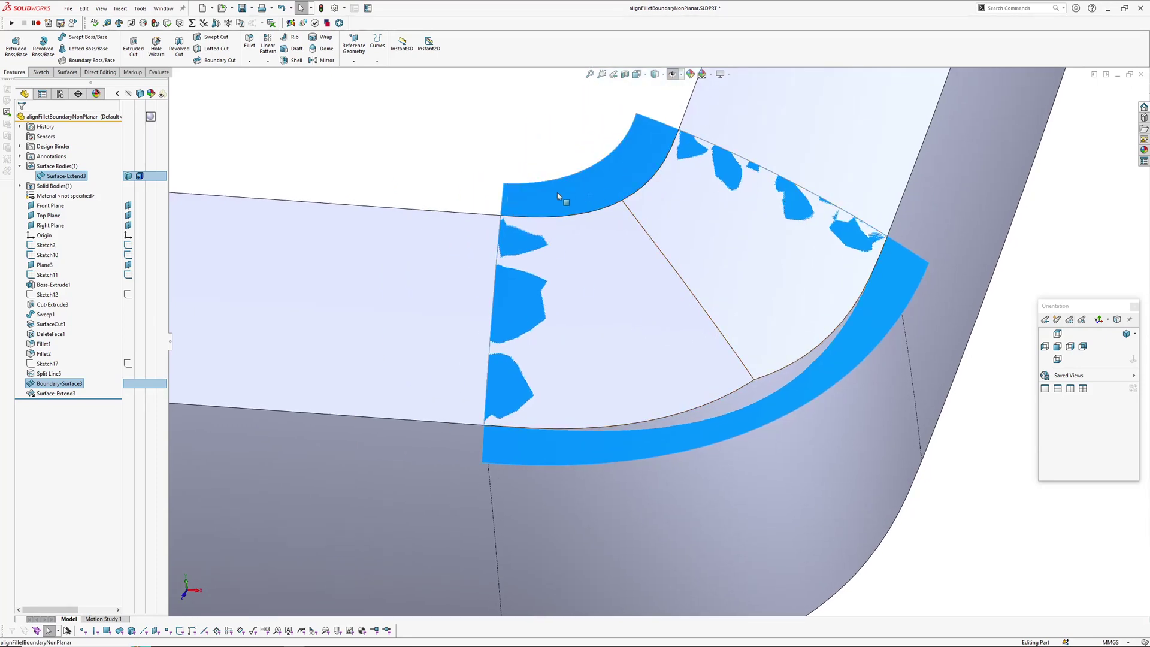
left_click(573, 310)
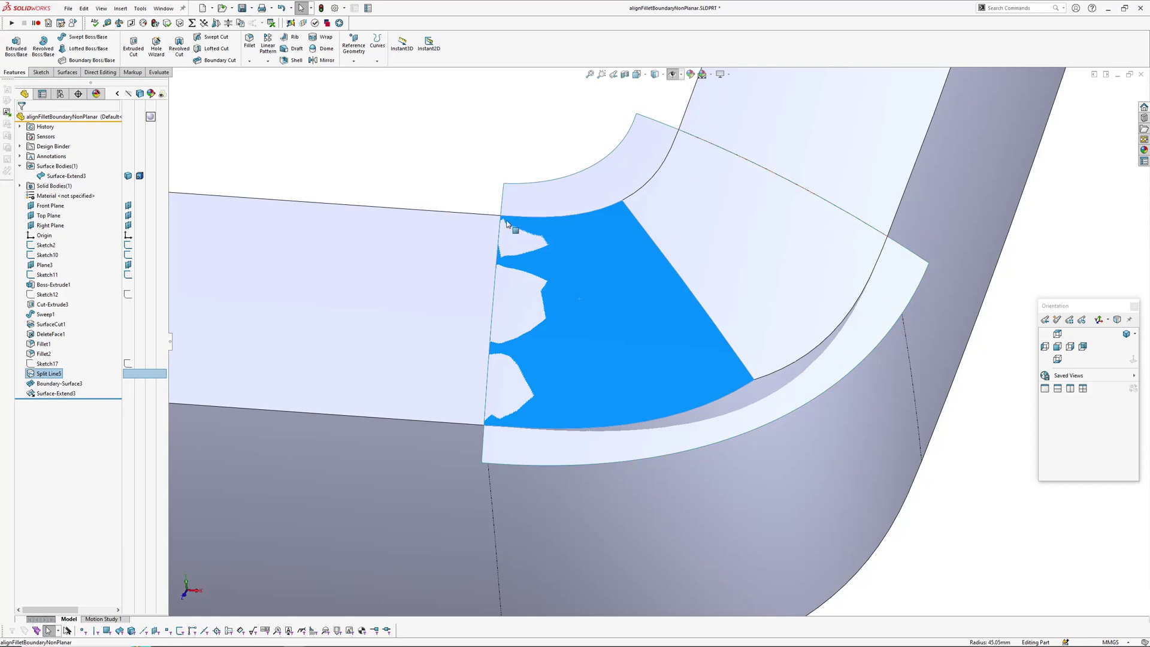
key("Escape")
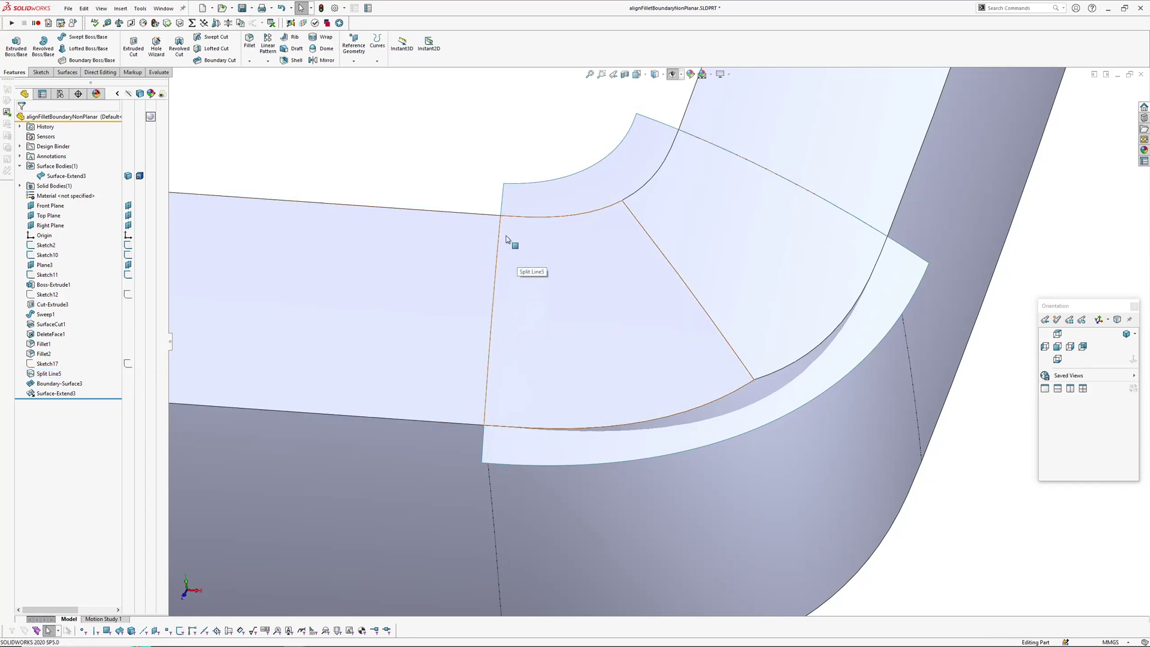
middle_click_drag(470, 157, 544, 311)
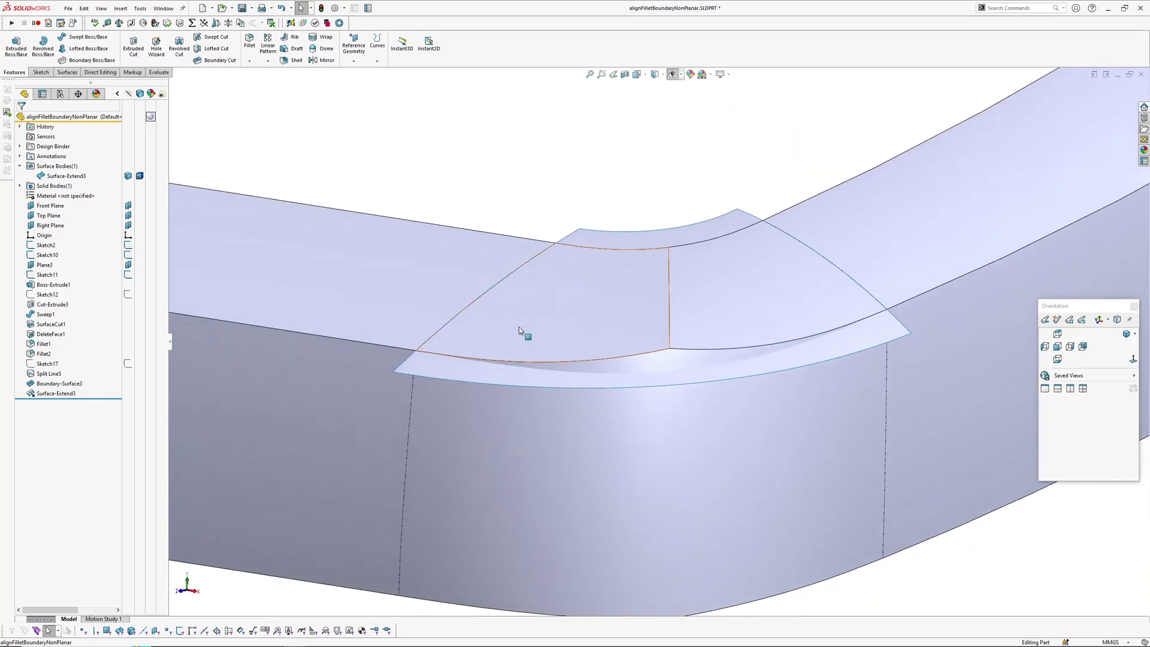
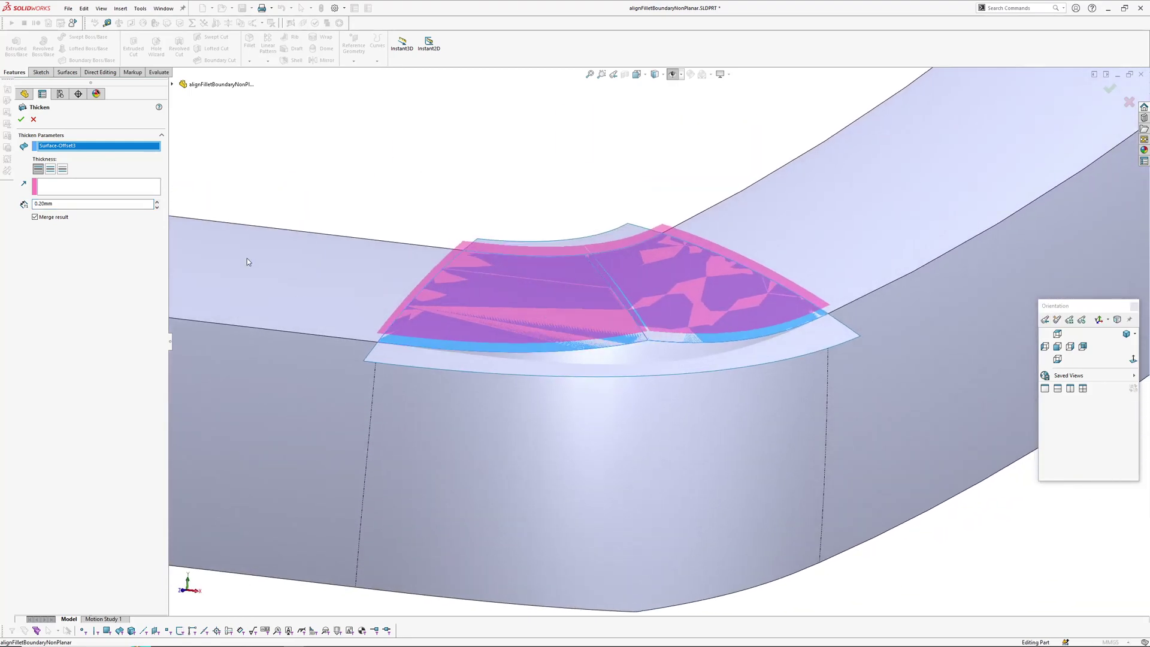
Thicken the offset surface over the corner's split top faces by 0.20 mm, merging the result
left_click(22, 120)
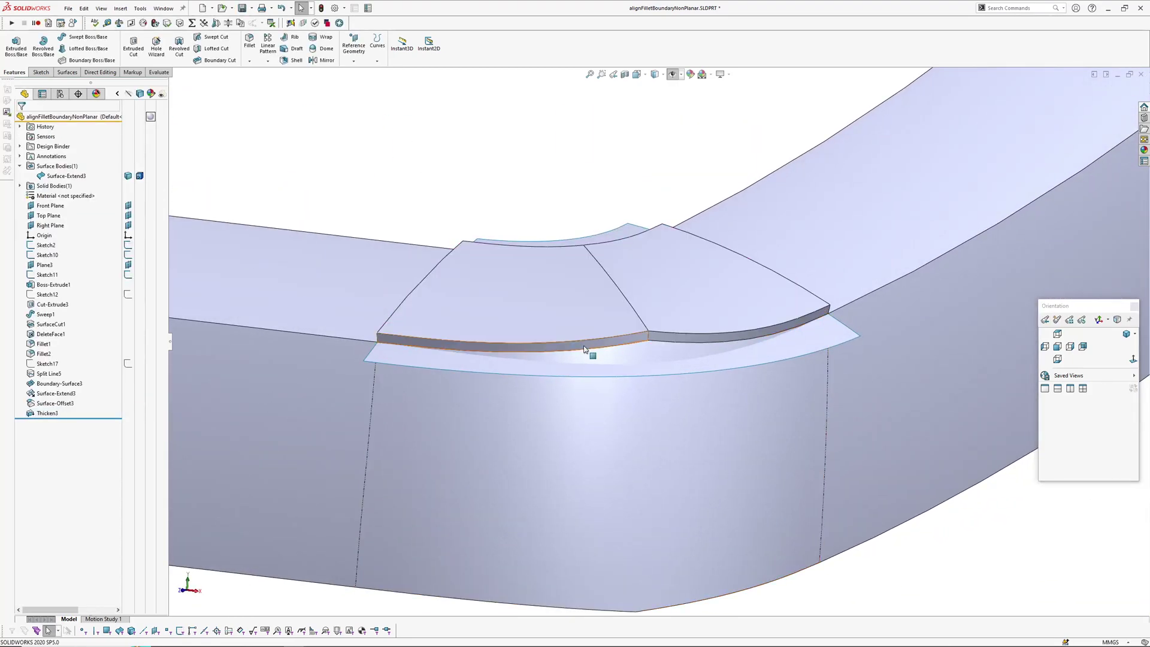
middle_click_drag(588, 357, 653, 341)
scroll(378, 377, "down", 4)
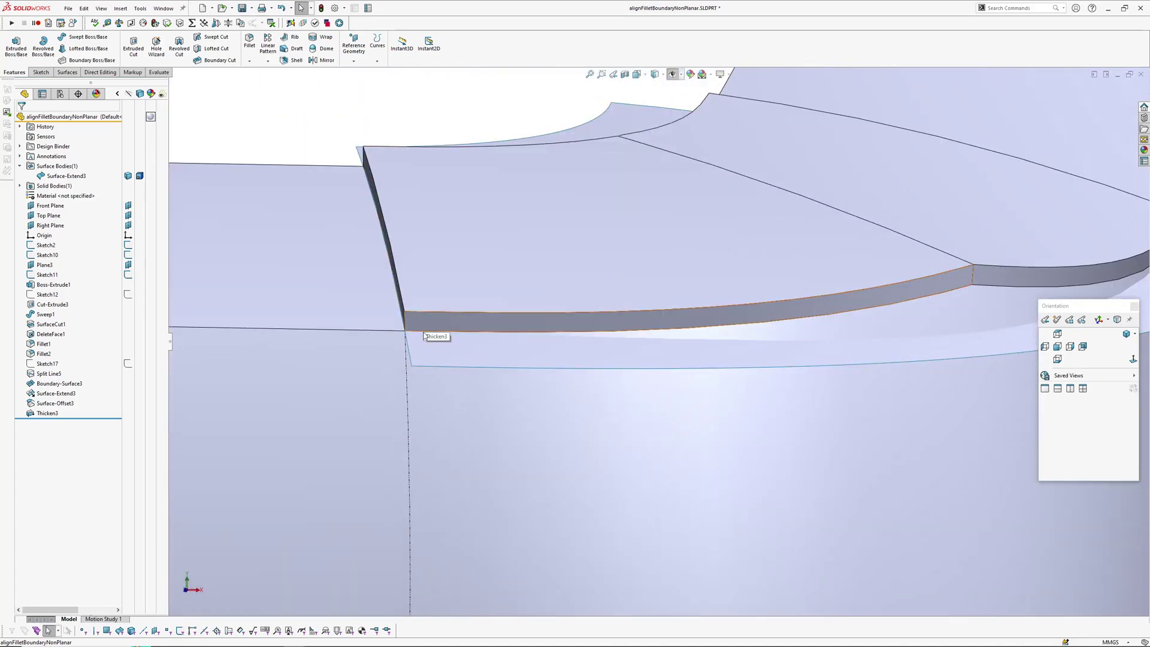
Compare the thickened corner pad with the extended surface and the outer fillet from several angles
left_click(425, 346)
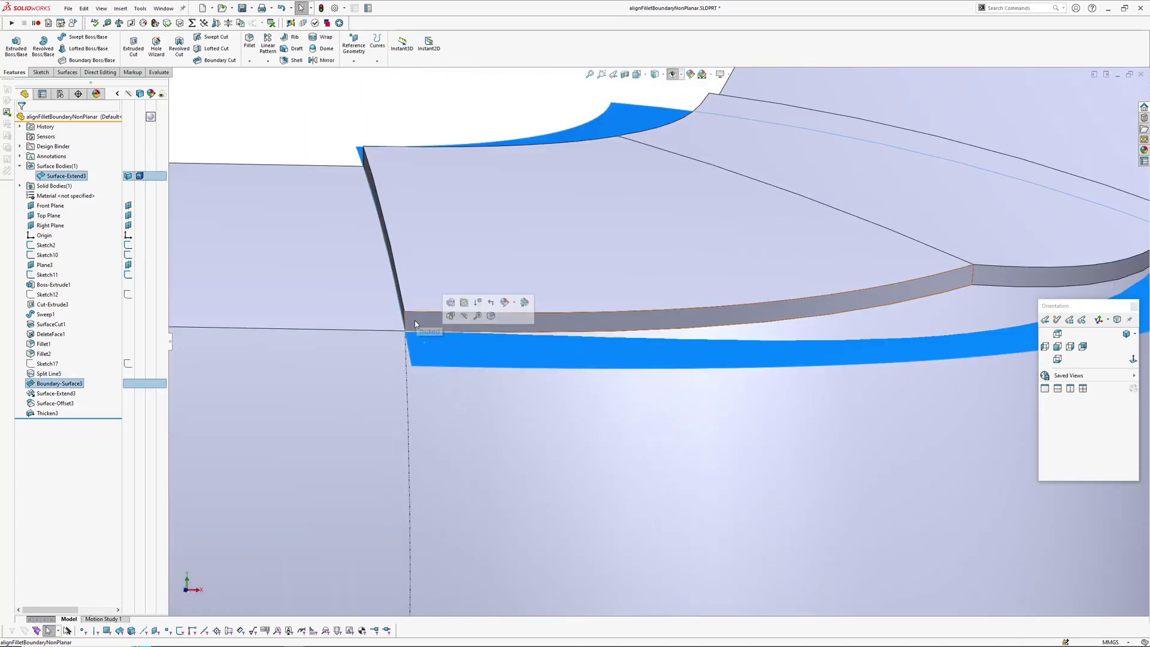
middle_click_drag(415, 323, 488, 304)
left_click(418, 361)
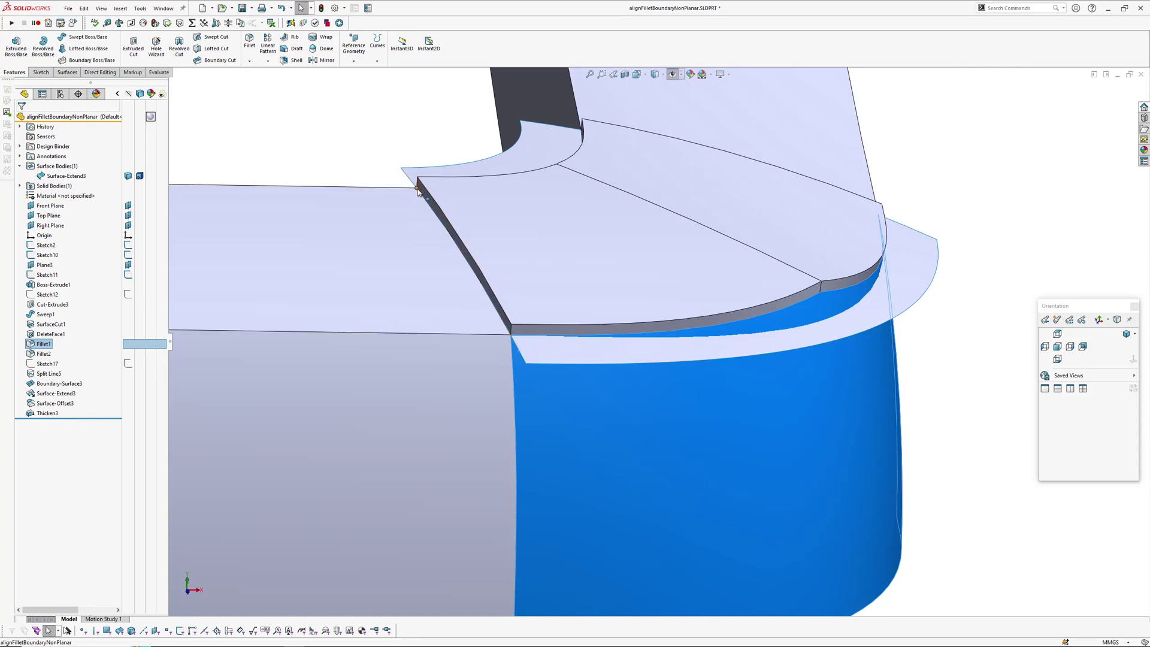
left_click(350, 160)
middle_click_drag(351, 160, 545, 292)
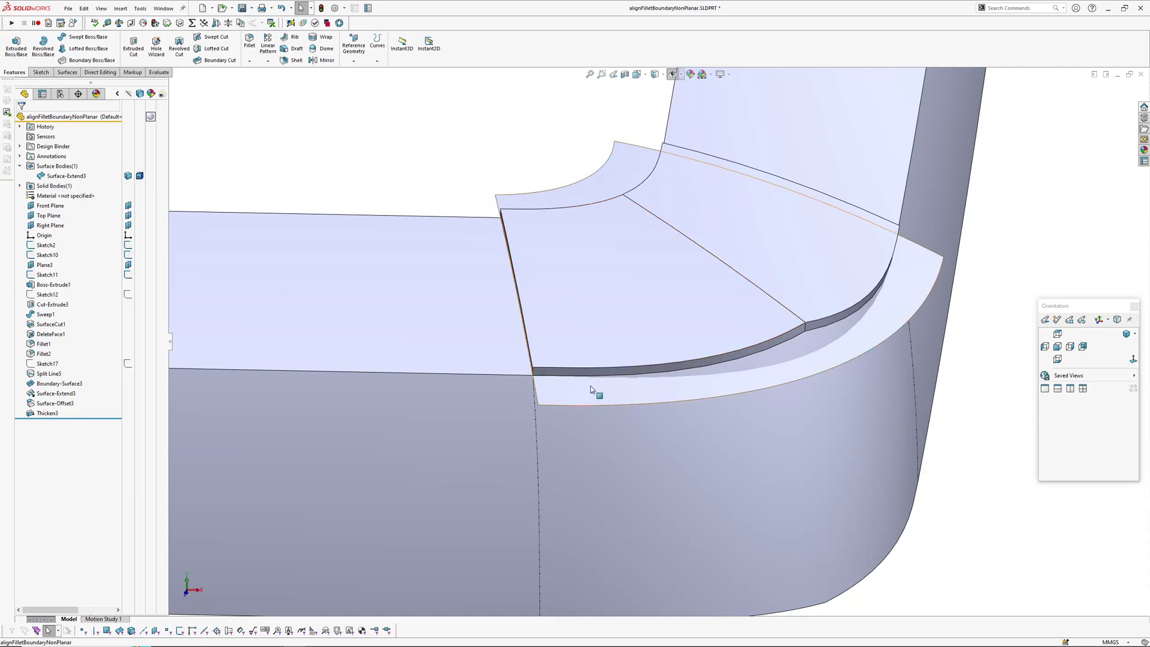
scroll(523, 391, "up", 4)
left_click(668, 310)
middle_click_drag(669, 311, 710, 377)
left_click(789, 511)
Cut the solid with the extended surface, removing the thickened material above it at the corner
left_click(121, 9)
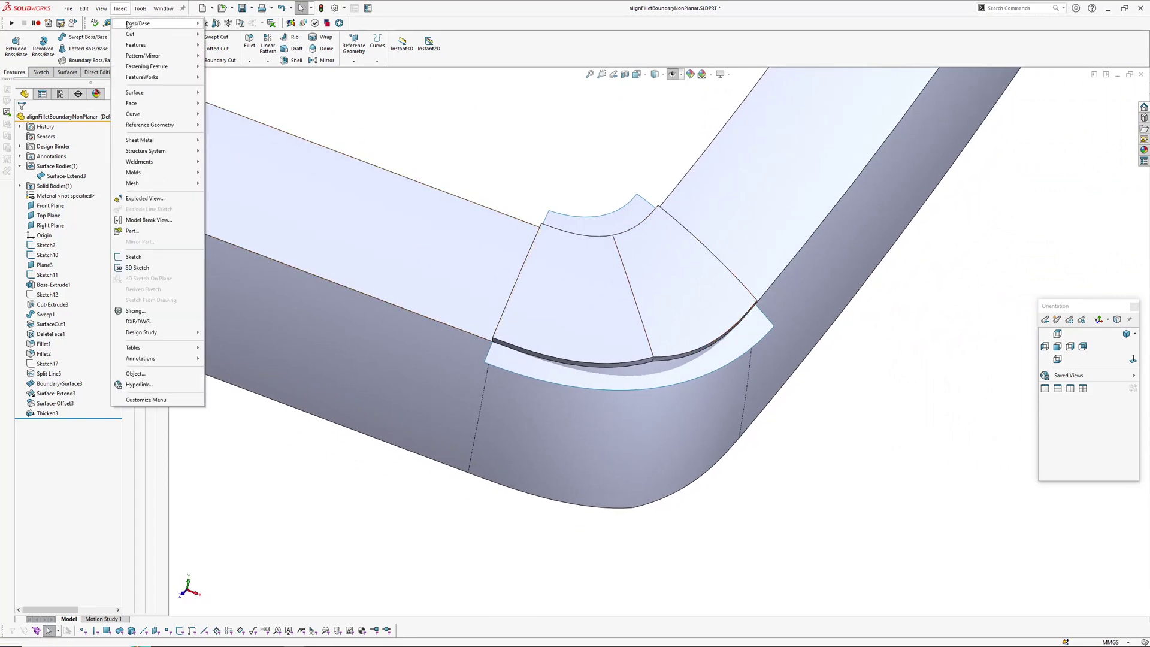
mouse_move(153, 34)
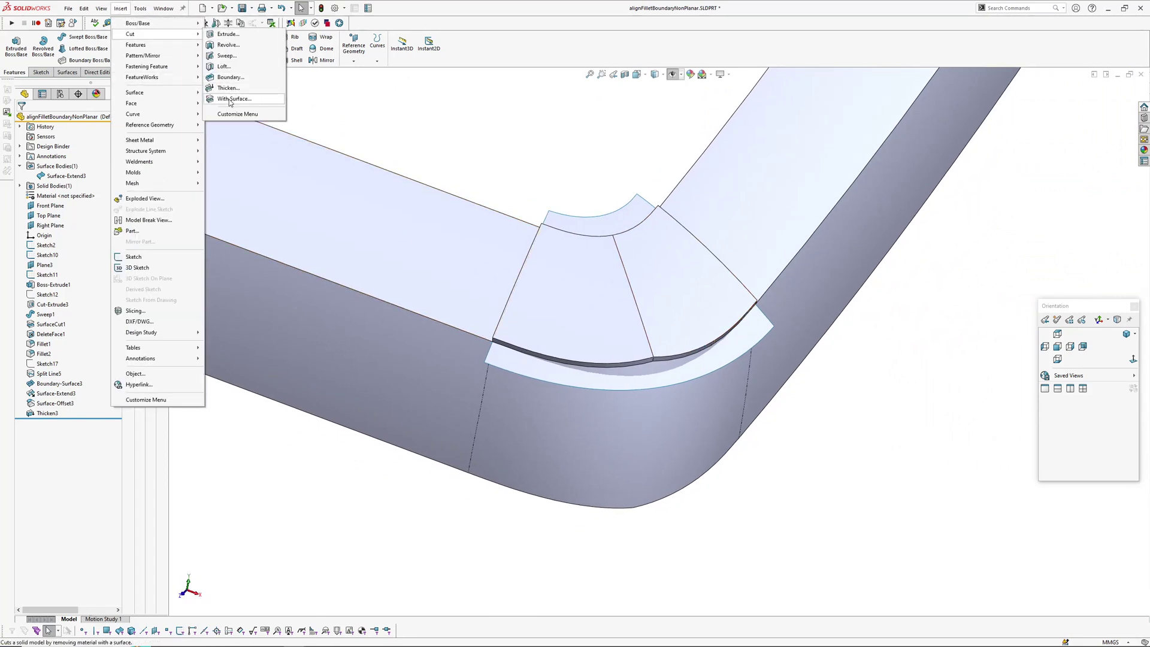
left_click(230, 99)
middle_click_drag(531, 383, 491, 304)
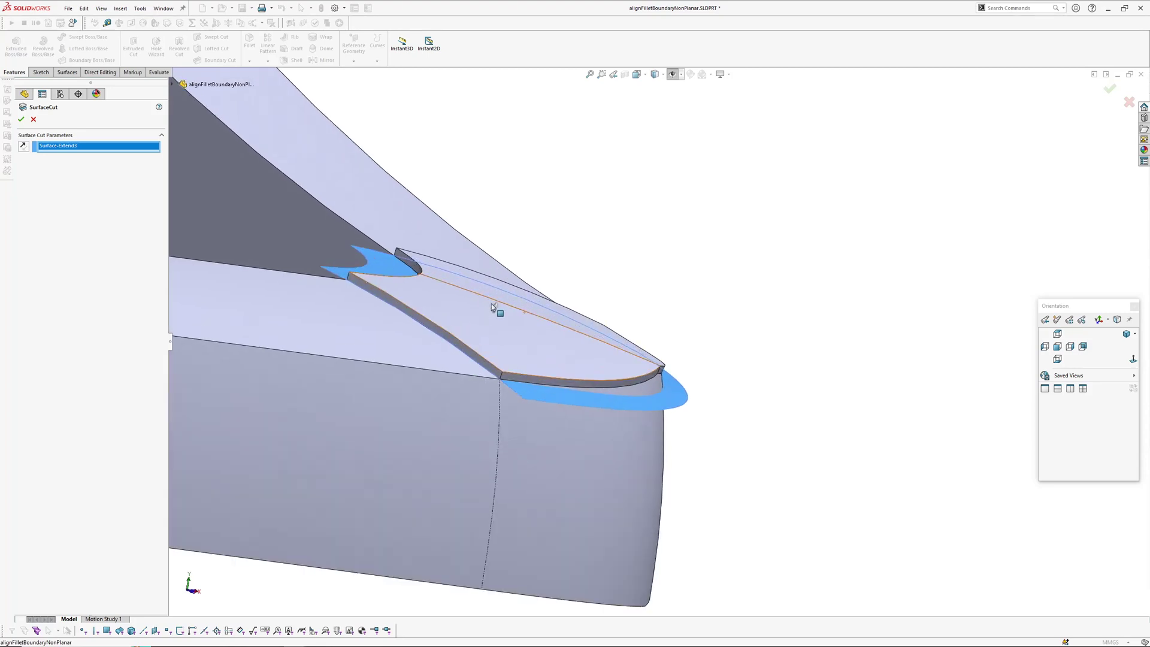
left_click(22, 118)
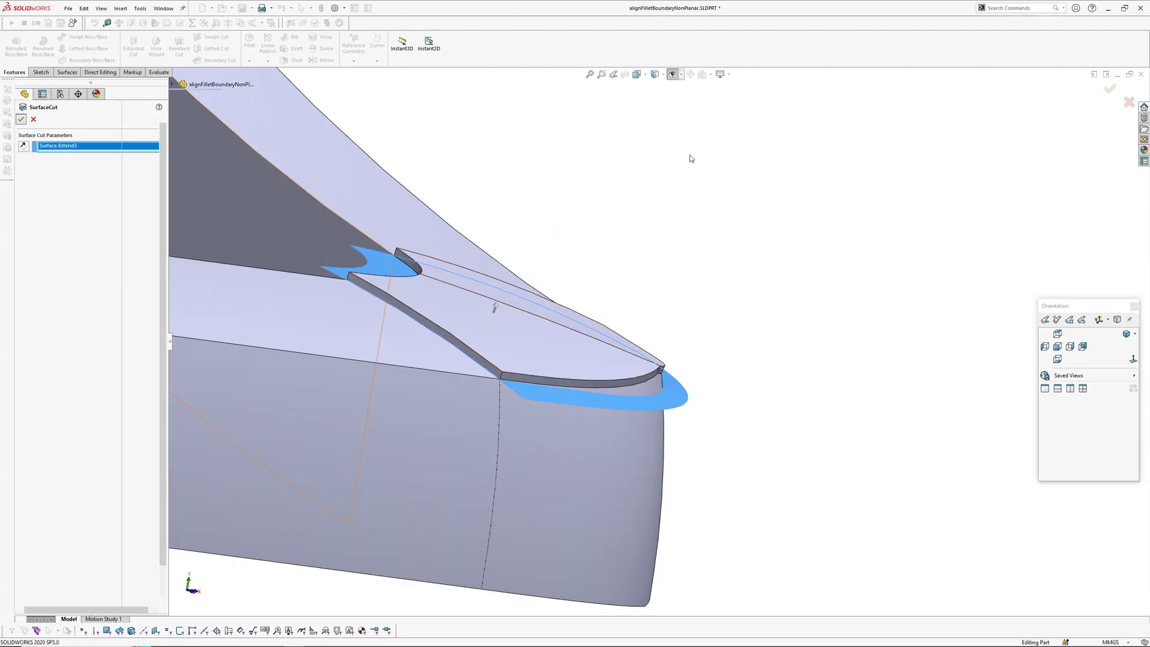
mouse_move(778, 422)
middle_mouse_down()
mouse_move(641, 342)
mouse_move(575, 462)
mouse_move(567, 360)
middle_mouse_up()
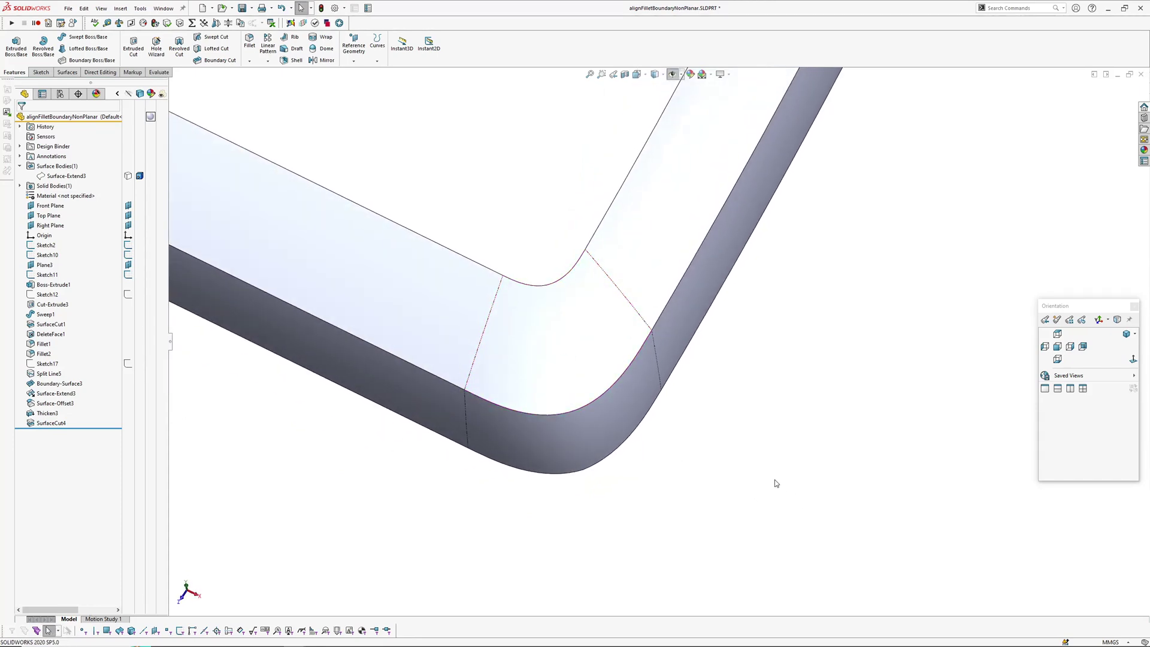
Inspect the blended top face with zebra stripes from several angles, then restore the normal shaded display
key("c")
key("c")
middle_click_drag(601, 403, 598, 319)
key("z")
right_click(599, 391)
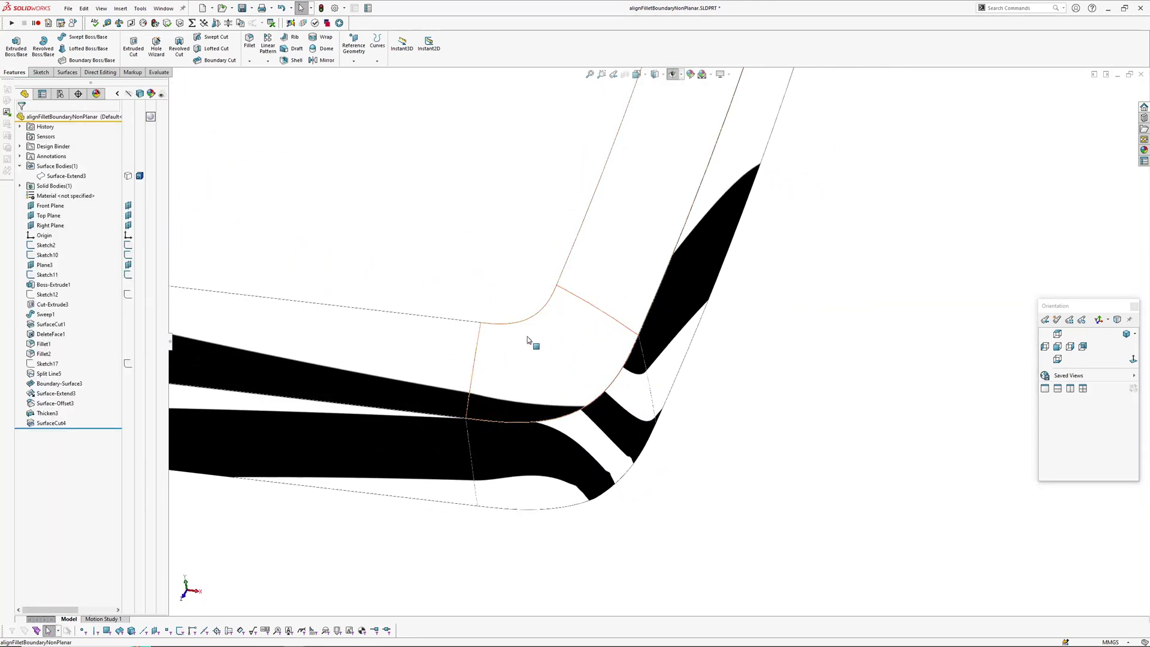
middle_click_drag(527, 339, 605, 324)
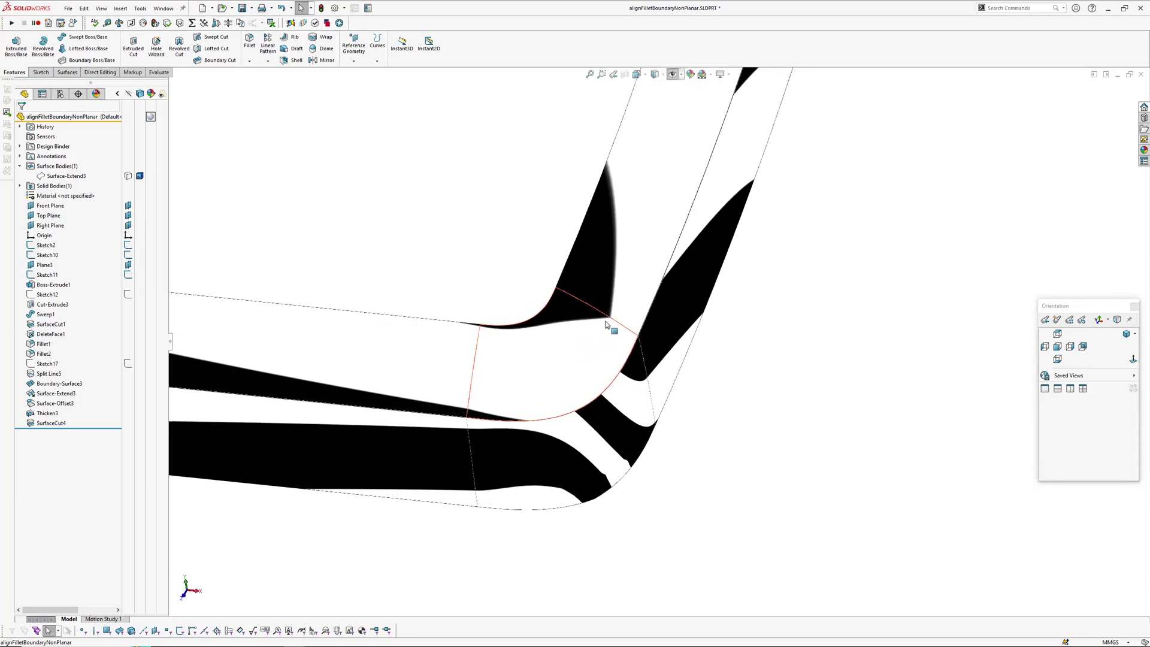
key("z")
scroll(496, 278, "up", 4)
middle_click_drag(566, 281, 581, 461)
scroll(560, 349, "down", 3)
middle_click_drag(587, 408, 598, 380, "ctrl")
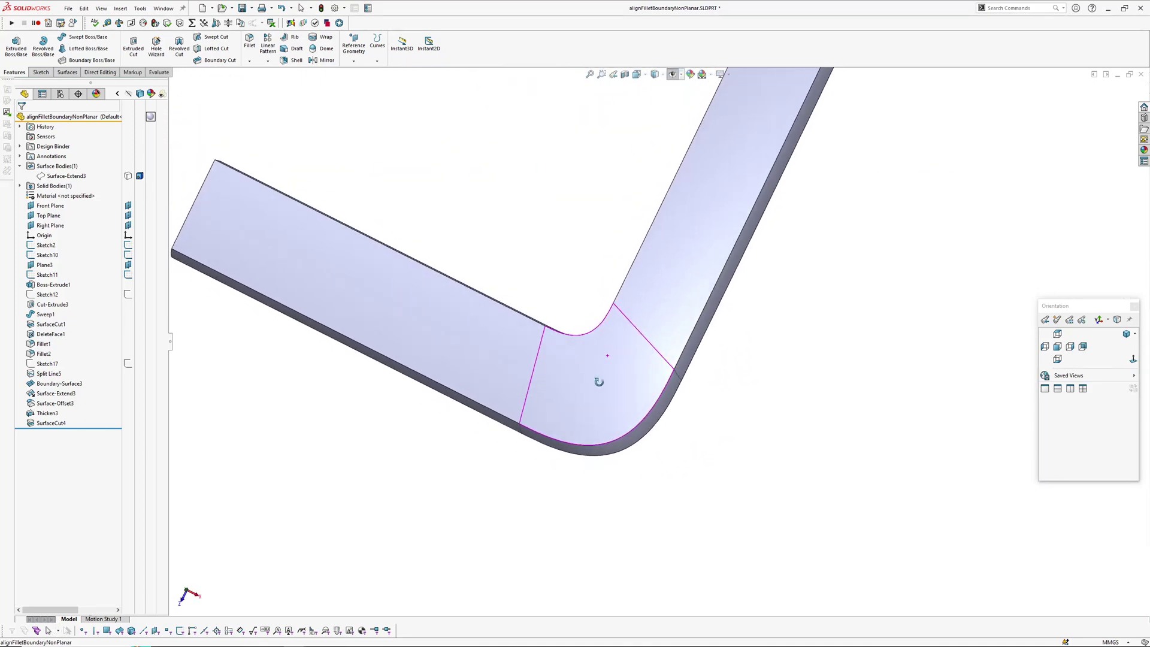
Start a sketch on the Top Plane and turn the model to face the bar's underside squarely
left_click(46, 210)
left_click(47, 200)
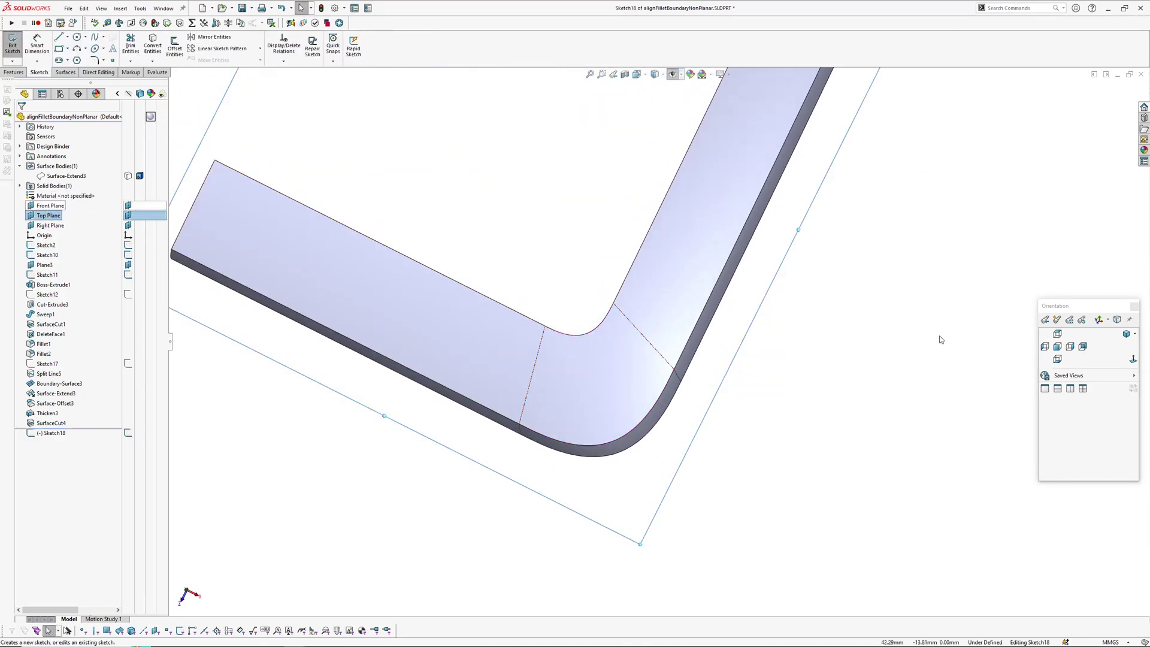
left_click(1132, 359)
key("ctrl+8")
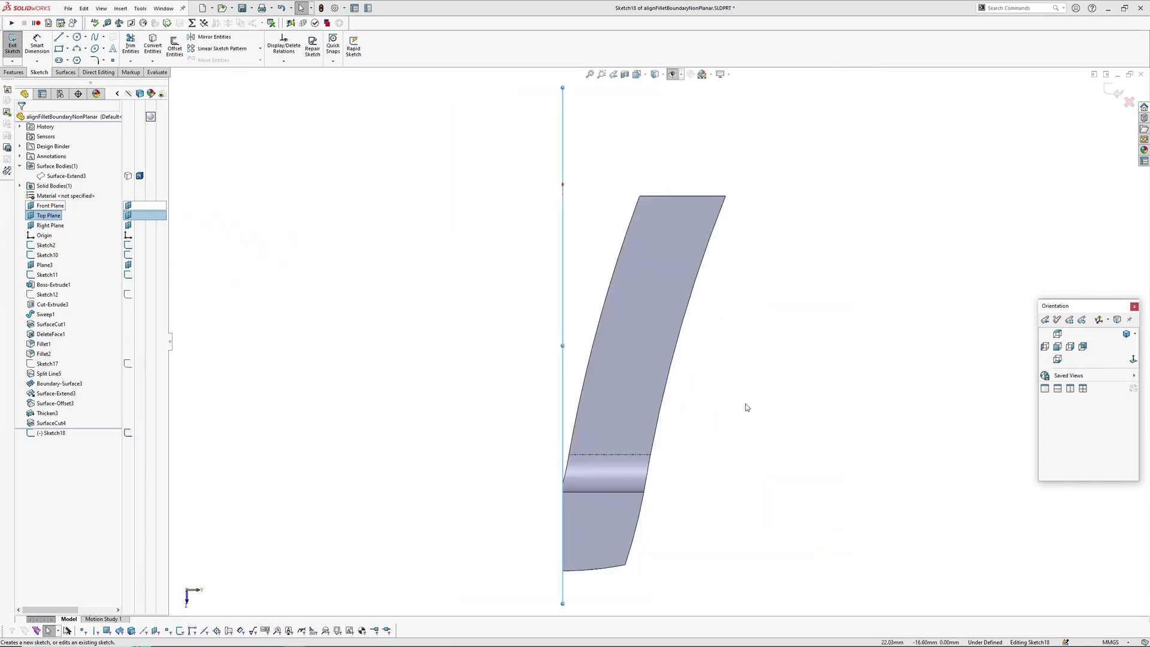
middle_click_drag(632, 487, 705, 271, "ctrl")
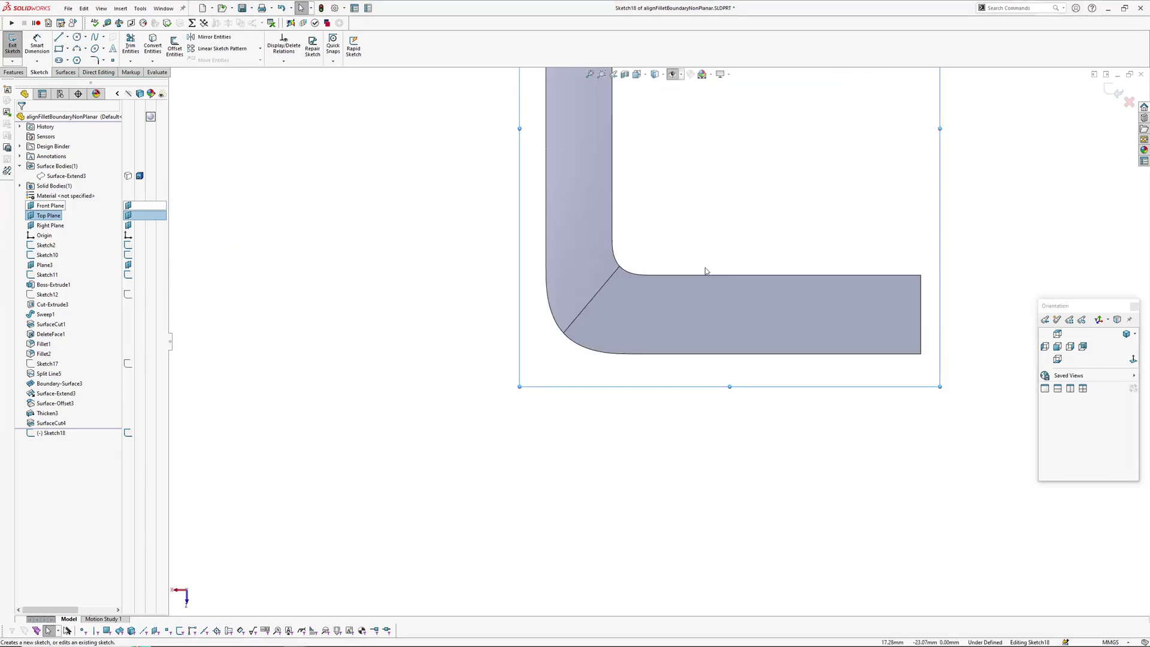
Sketch three connected lines crossing both arms between the inner and outer fillet ends, and close the sketch
left_click(59, 37)
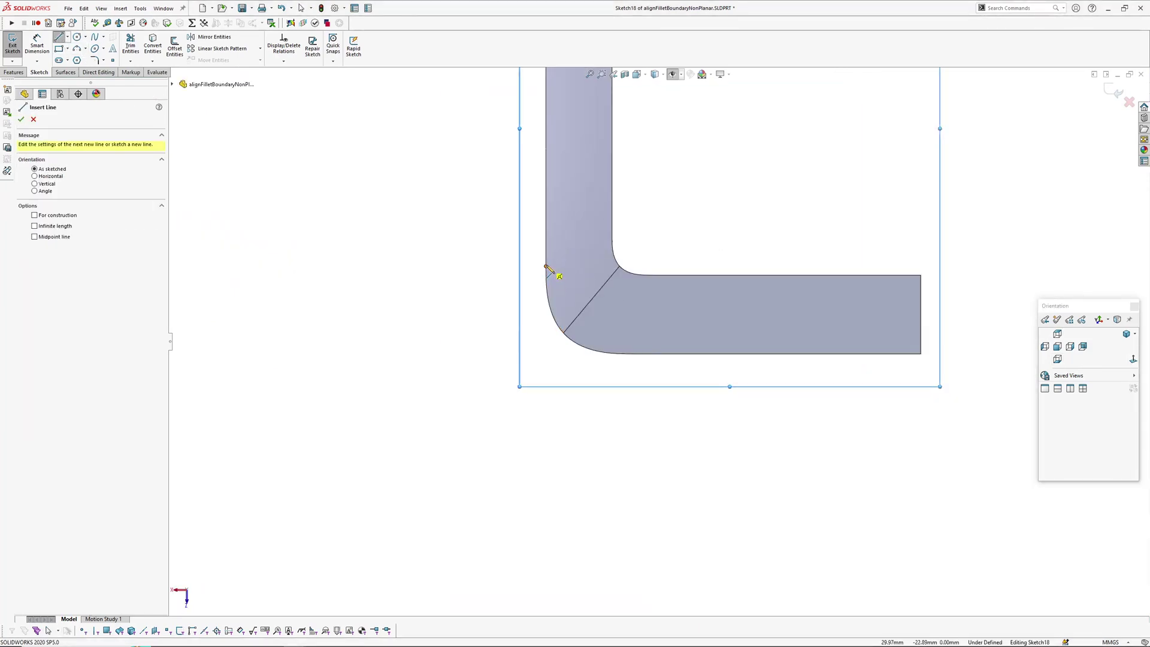
left_click(545, 265)
left_click(611, 239)
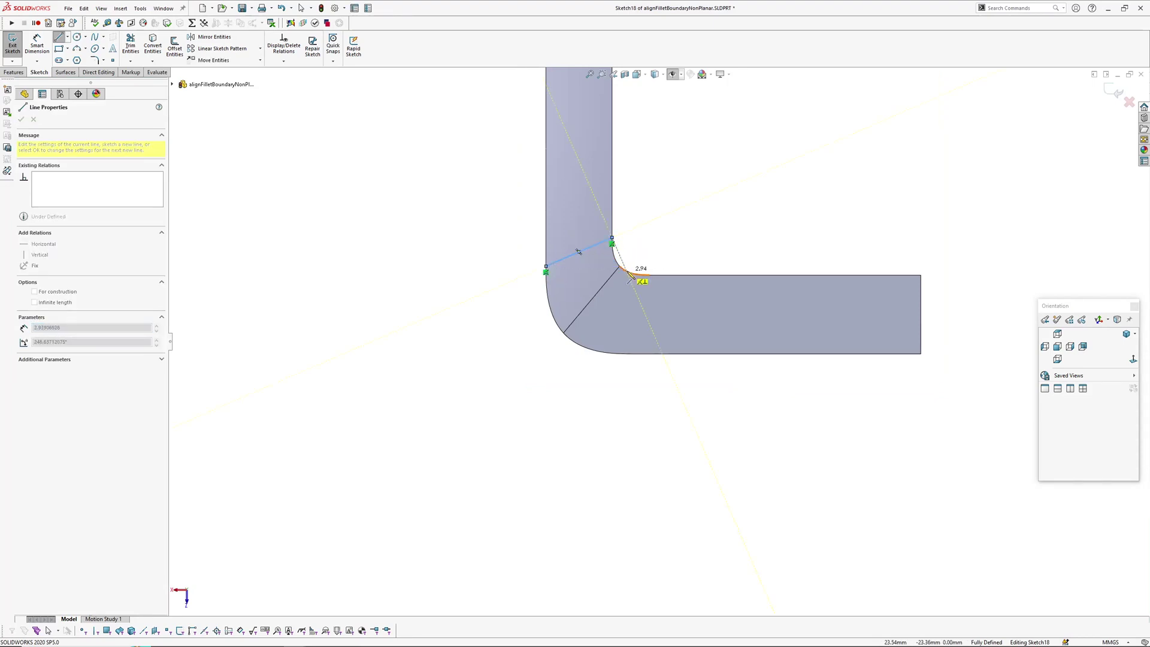
left_click(650, 276)
left_click(633, 353)
right_click(640, 319)
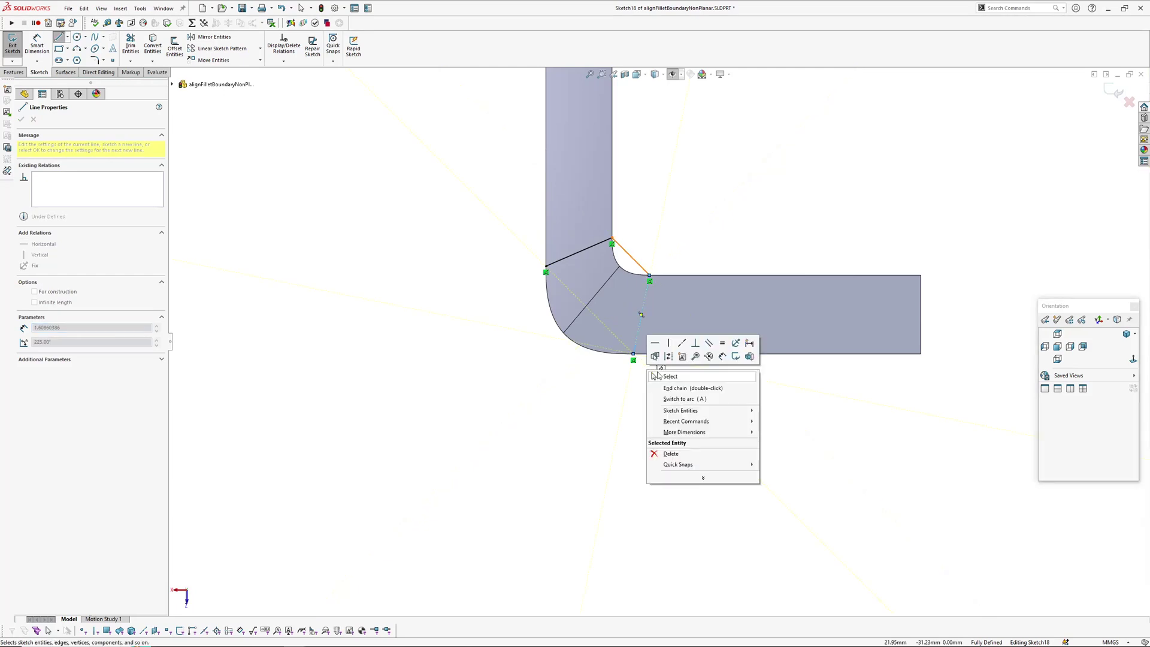
left_click(668, 376)
left_click(1115, 91)
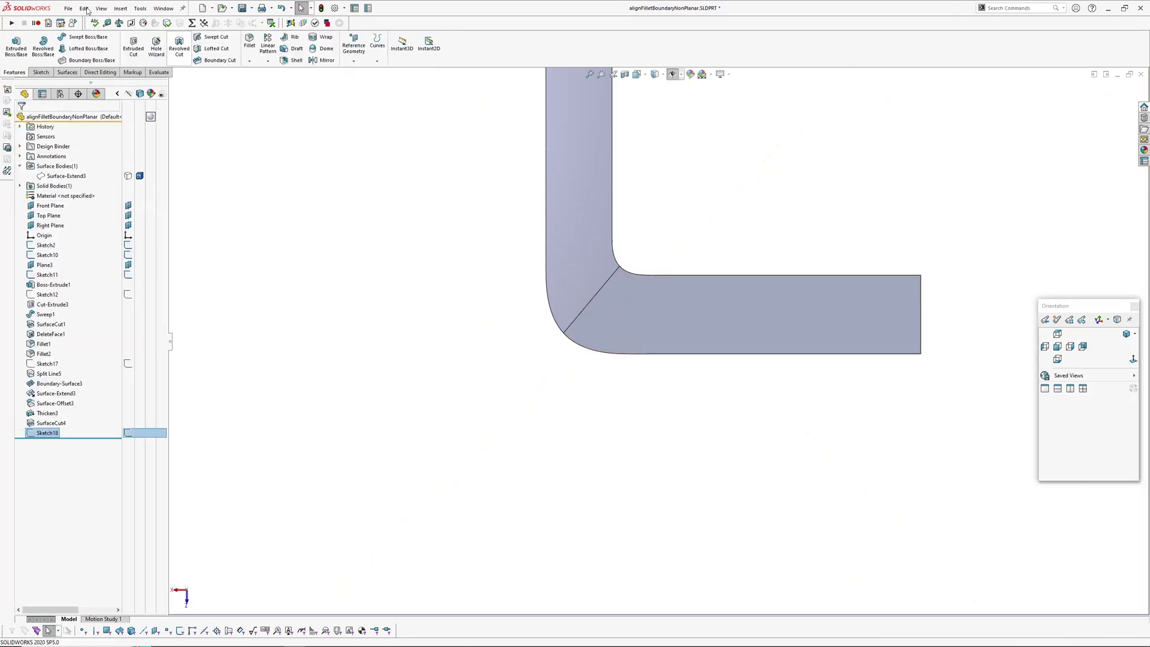
Split the two underside faces at the corner with a projection split line from the new sketch
left_click(121, 8)
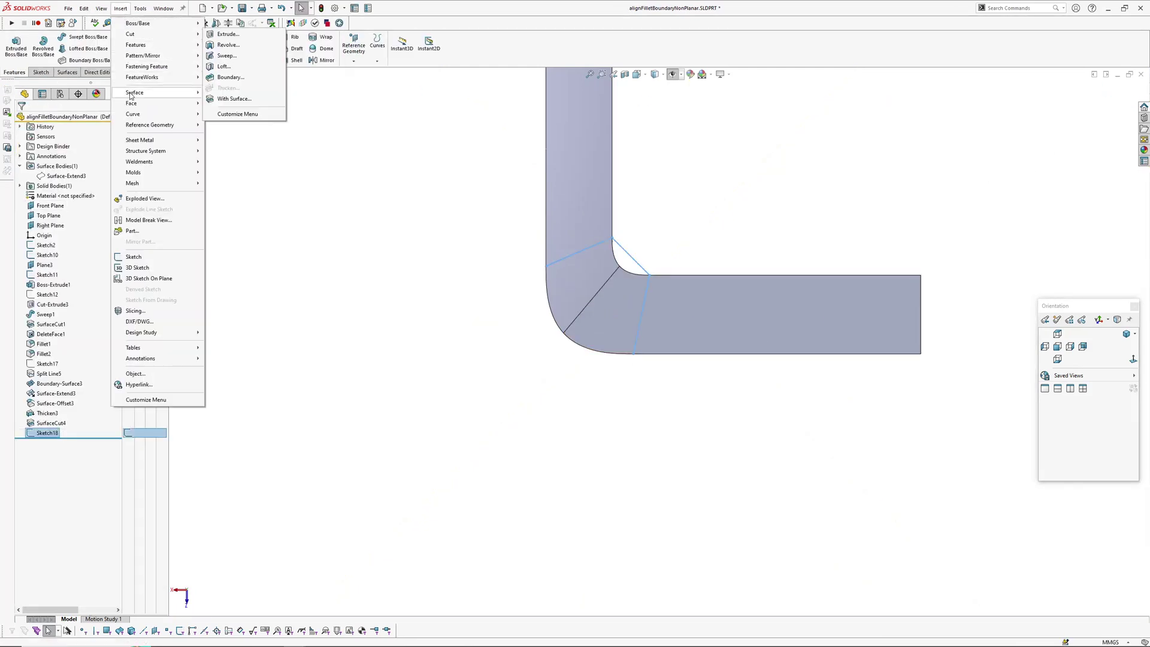
mouse_move(157, 113)
left_click(226, 116)
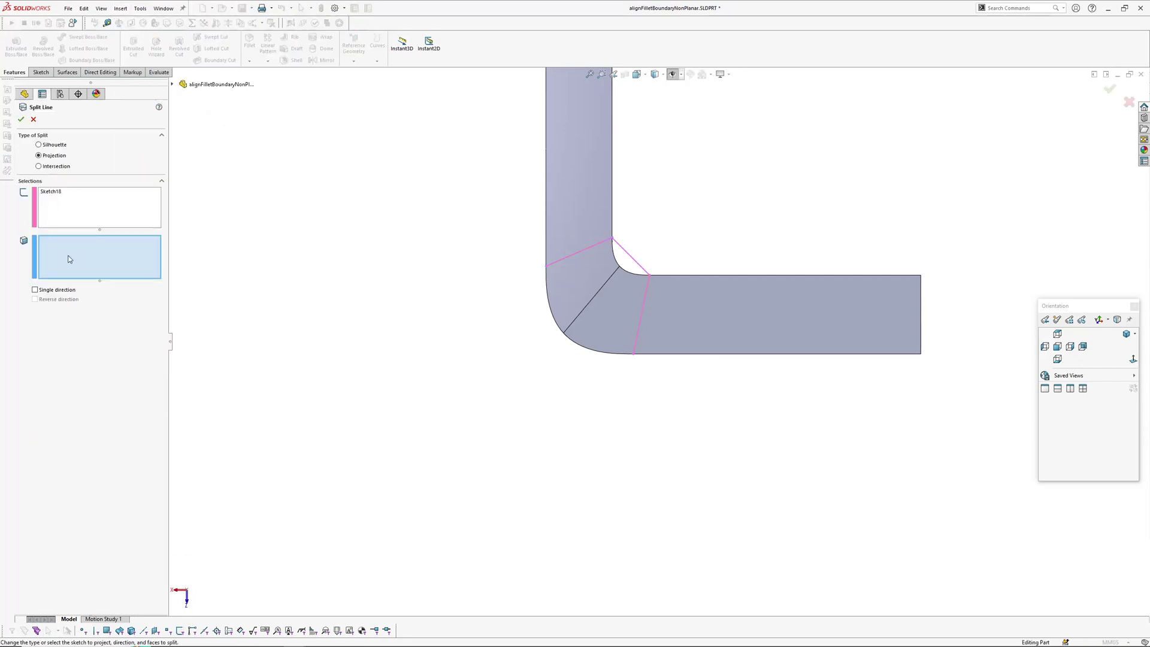
left_click(603, 276)
left_click(627, 312)
right_click(630, 318)
Start a boundary surface with the two underside split edges at the corner as its Direction 1 curves
middle_click_drag(625, 286, 591, 380, "ctrl")
middle_click_drag(591, 380, 632, 251)
left_click(664, 283)
key("b")
middle_click_drag(611, 362, 585, 321)
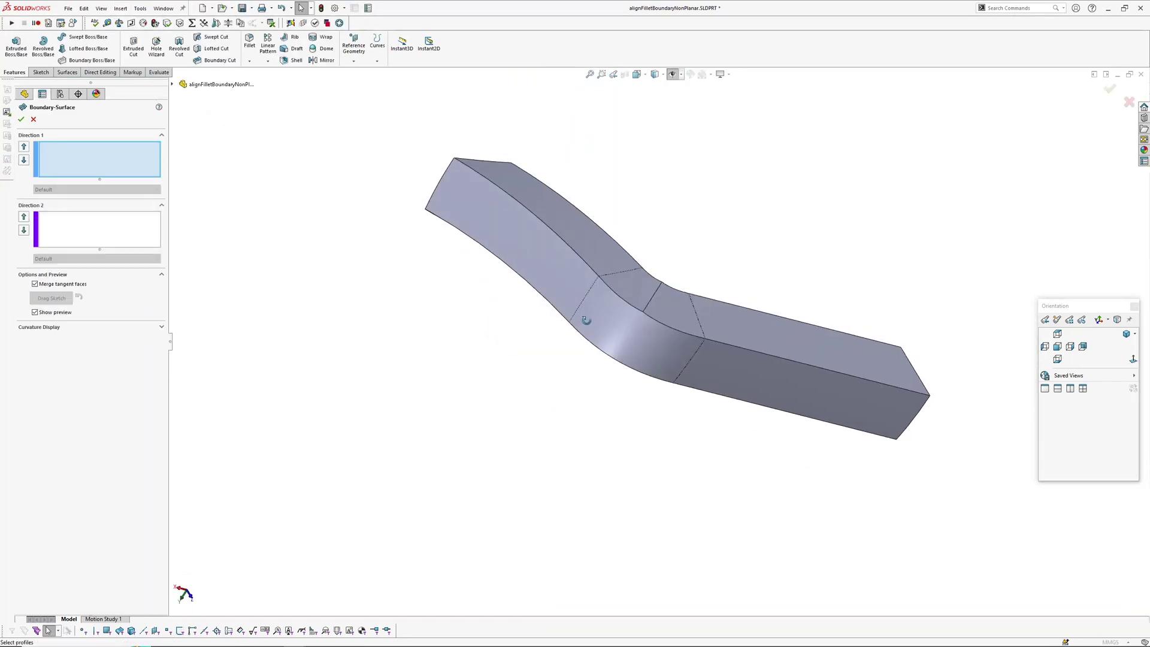
scroll(585, 321, "down", 4)
middle_click_drag(681, 293, 596, 299, "ctrl")
left_click(568, 236)
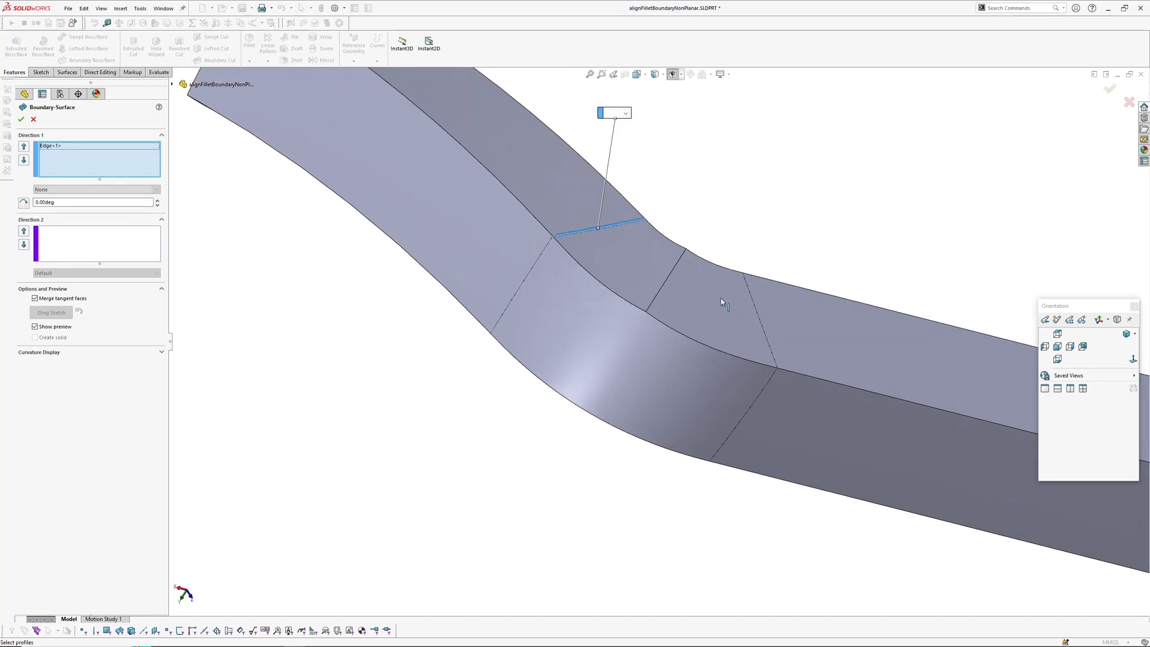
left_click(769, 344)
middle_click_drag(644, 359, 601, 304)
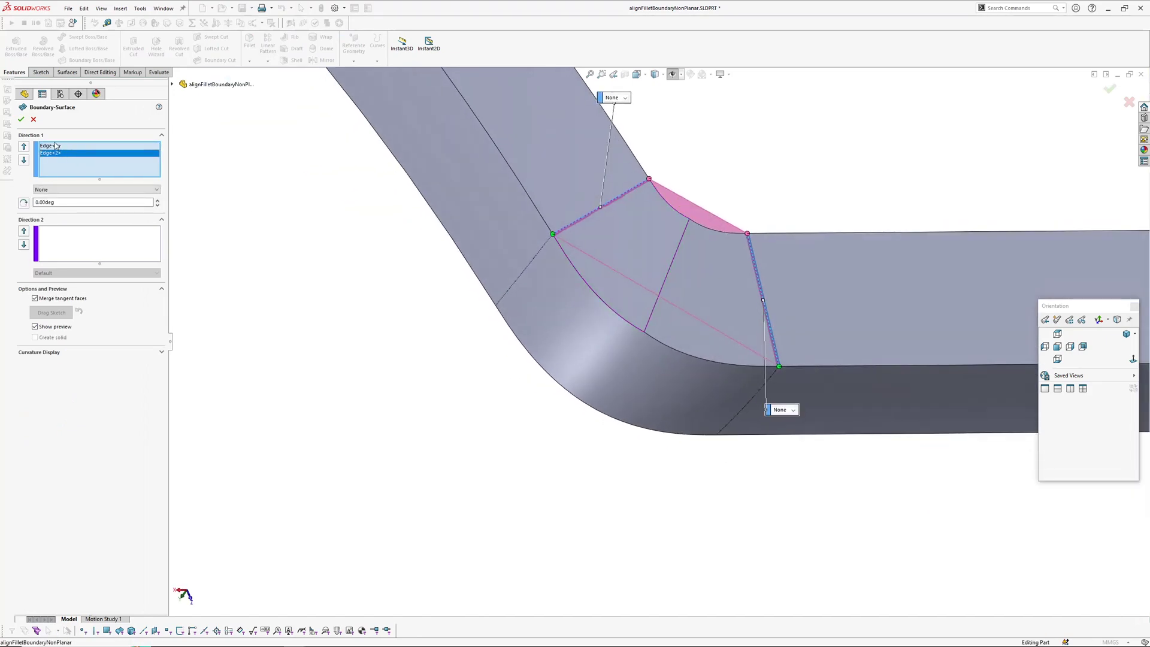
Set both Direction 1 edges to Tangency To Face, switching the second edge's reference to the adjoining arm face
left_click(50, 146)
left_click(40, 191)
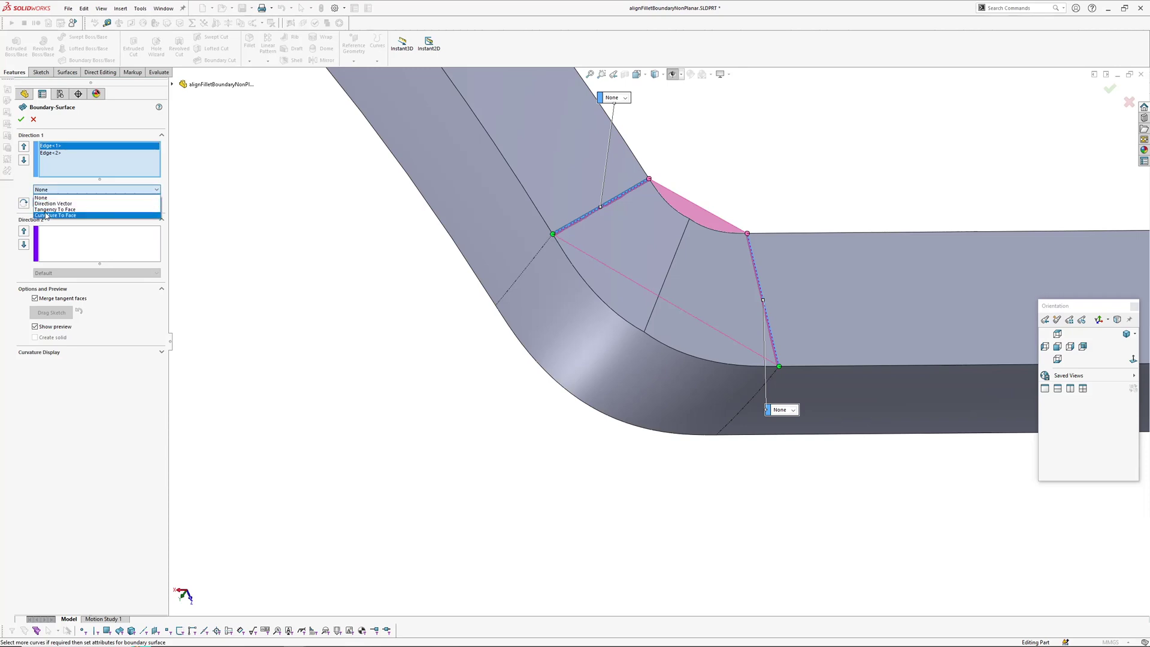
left_click(60, 214)
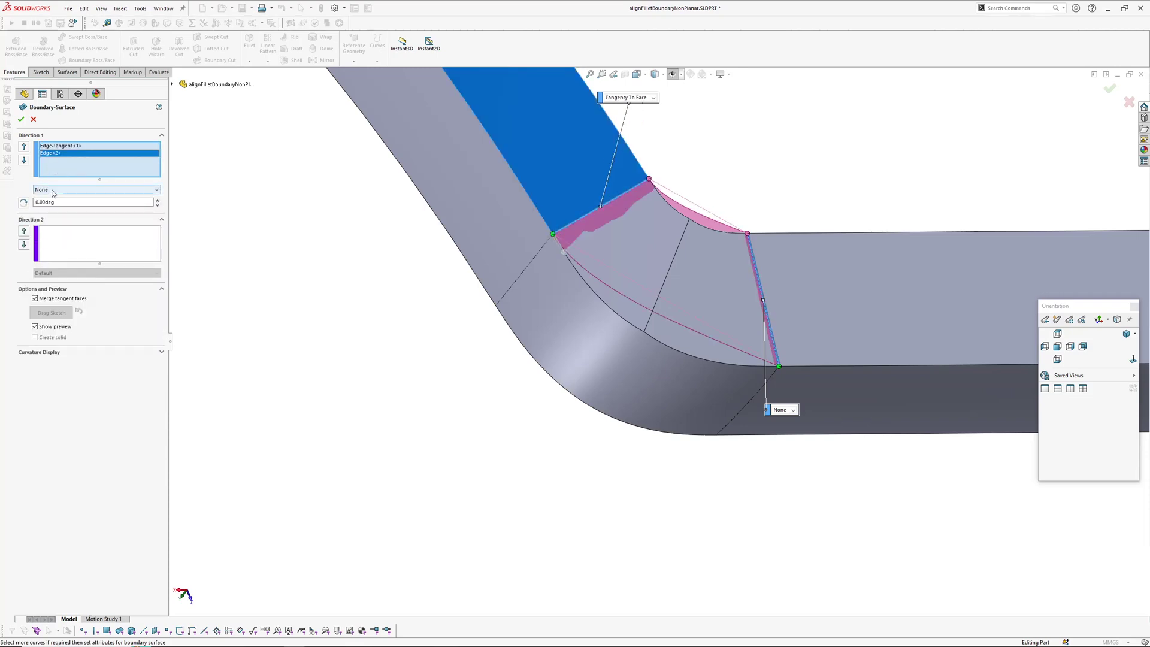
left_click(53, 189)
left_click(52, 212)
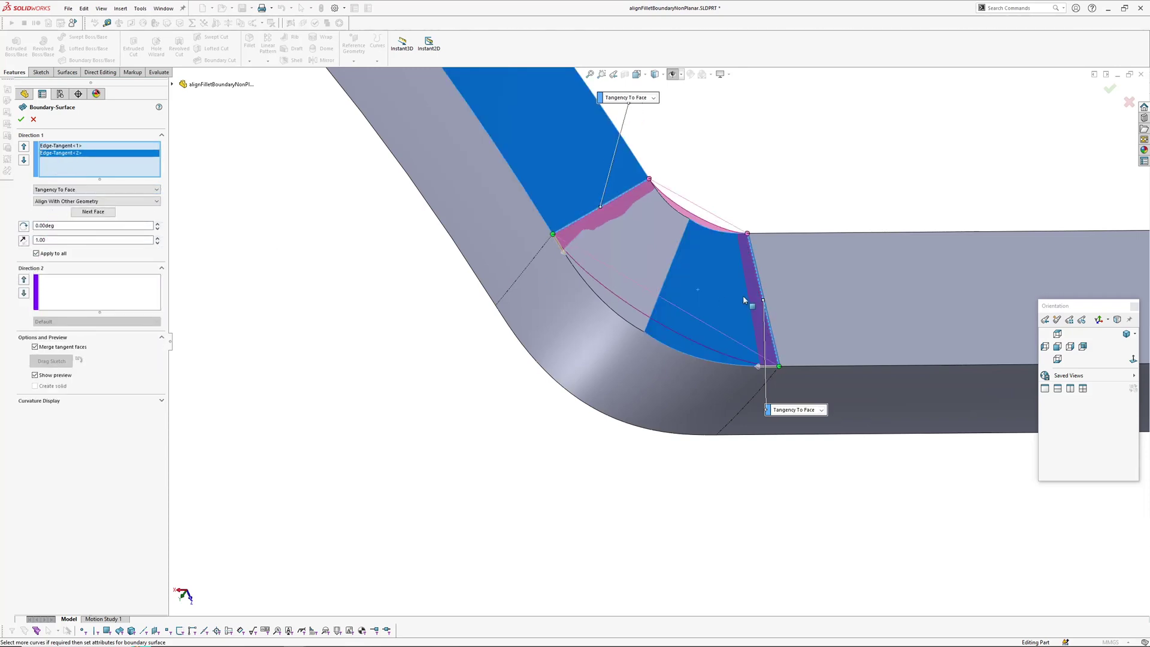
left_click(88, 213)
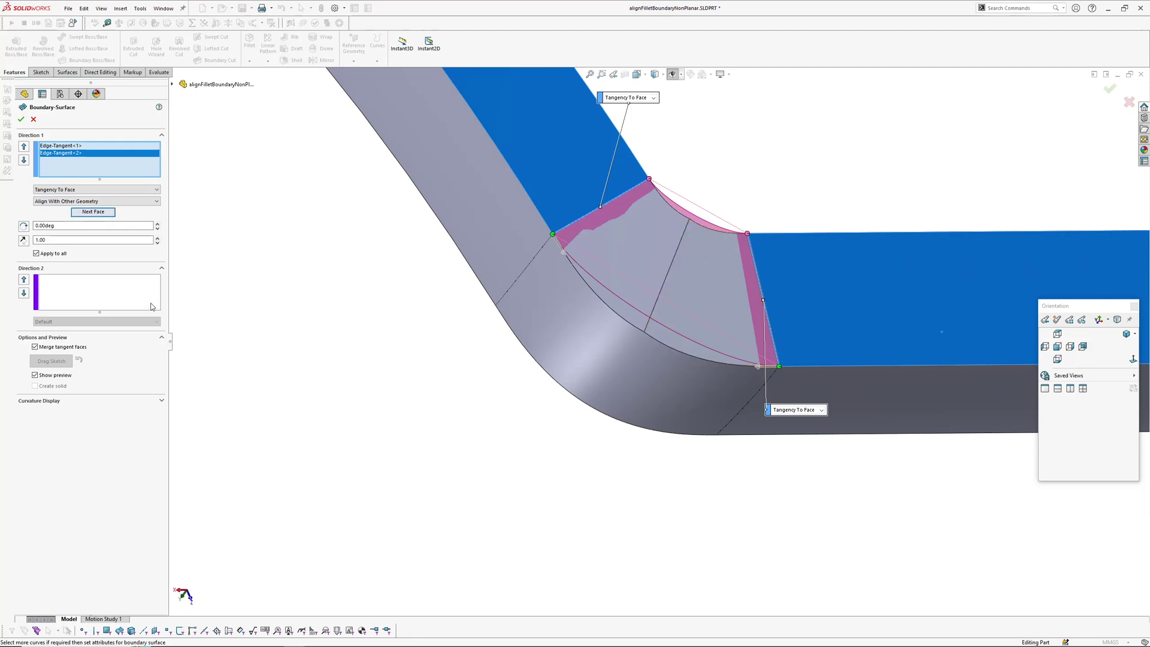
Set the tangent length of both Direction 1 edges to 1.50 and create the boundary surface
left_click(157, 238)
left_click(157, 237)
left_click(157, 238)
left_click(157, 238)
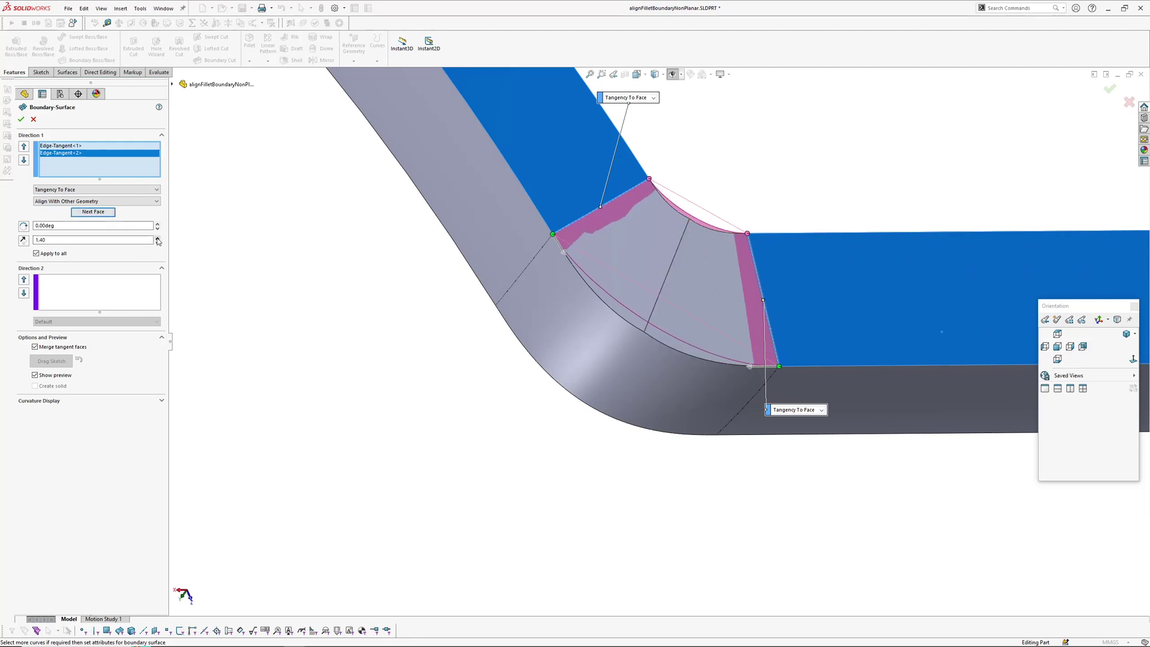
left_click(133, 172)
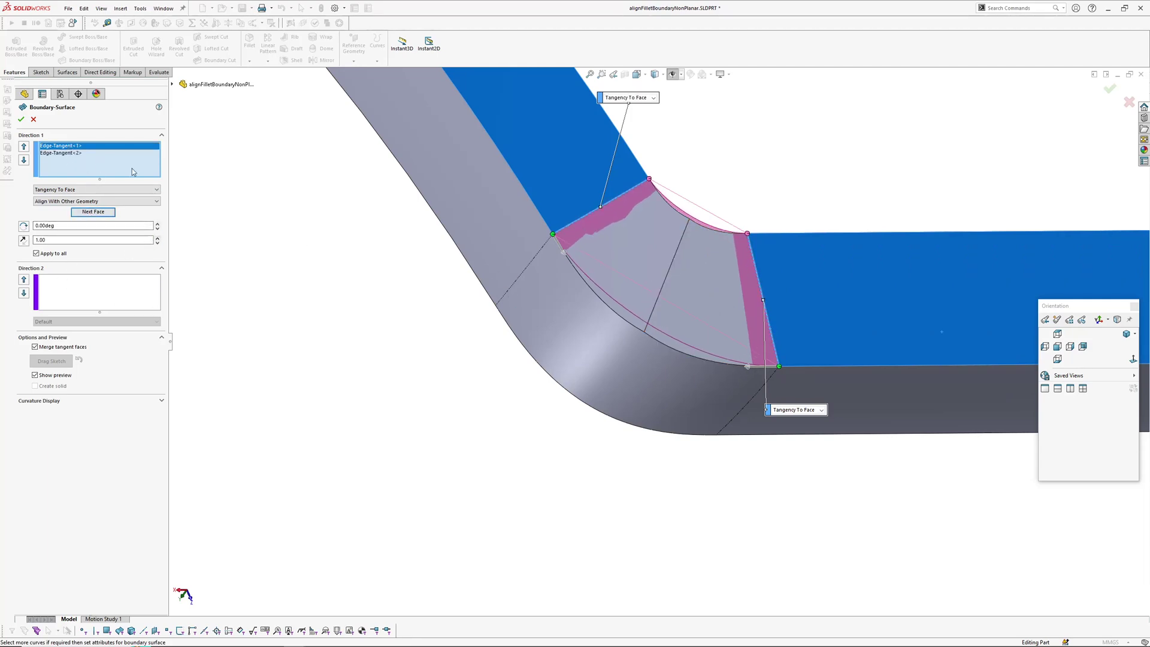
left_click(157, 238)
left_click(157, 238)
left_click(157, 238)
left_click(157, 238)
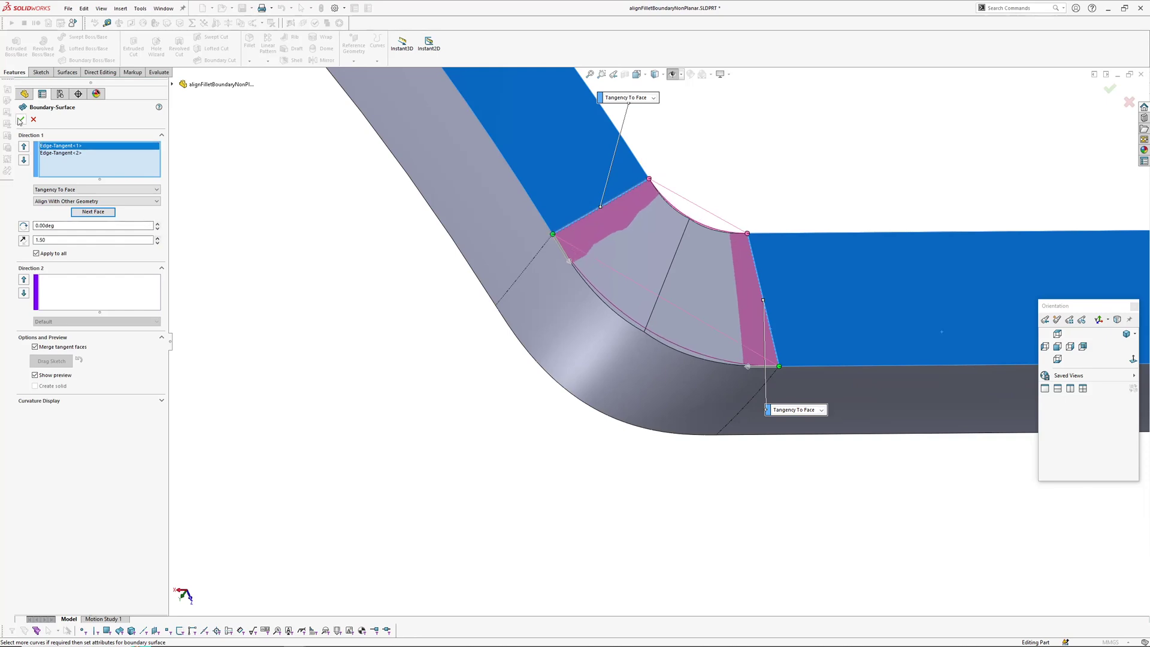
left_click(20, 120)
Extend the new boundary surface by 1 mm along its inner and outer curved edges
middle_click_drag(678, 316, 668, 355)
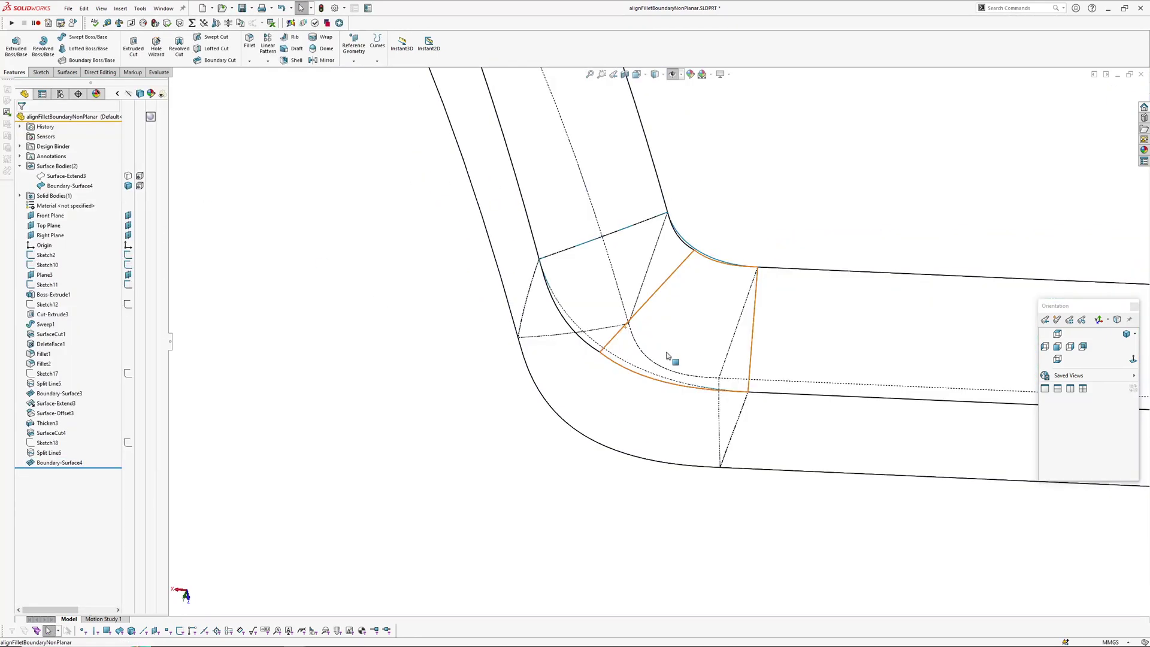
key("e")
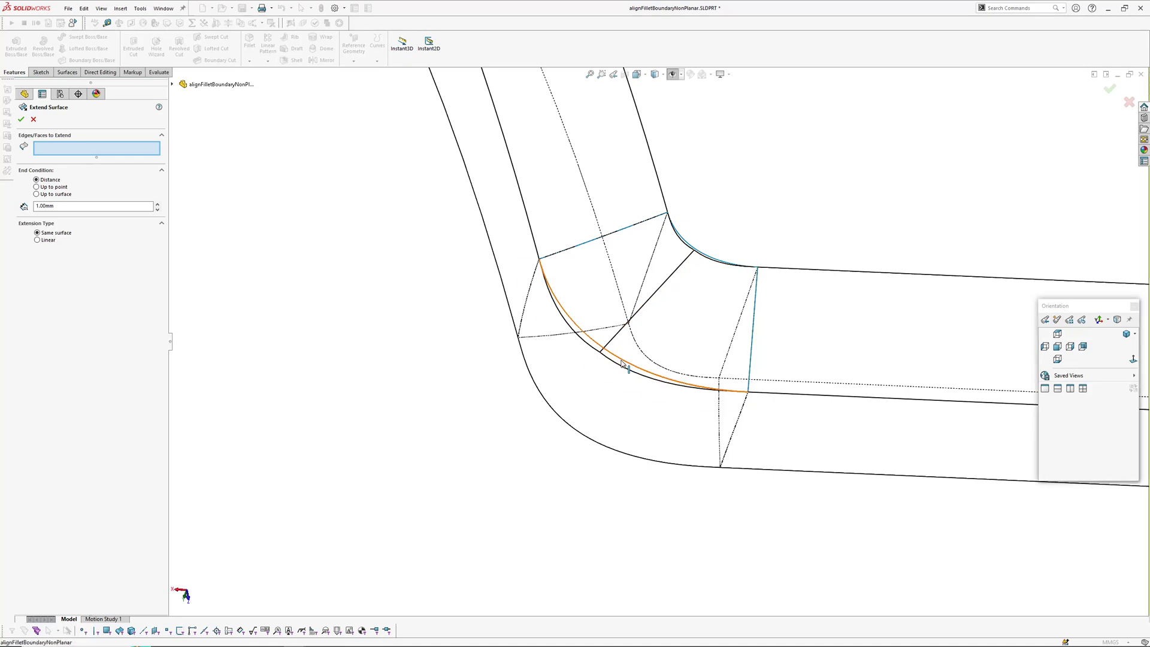
left_click(623, 365)
left_click(710, 259)
key("Return")
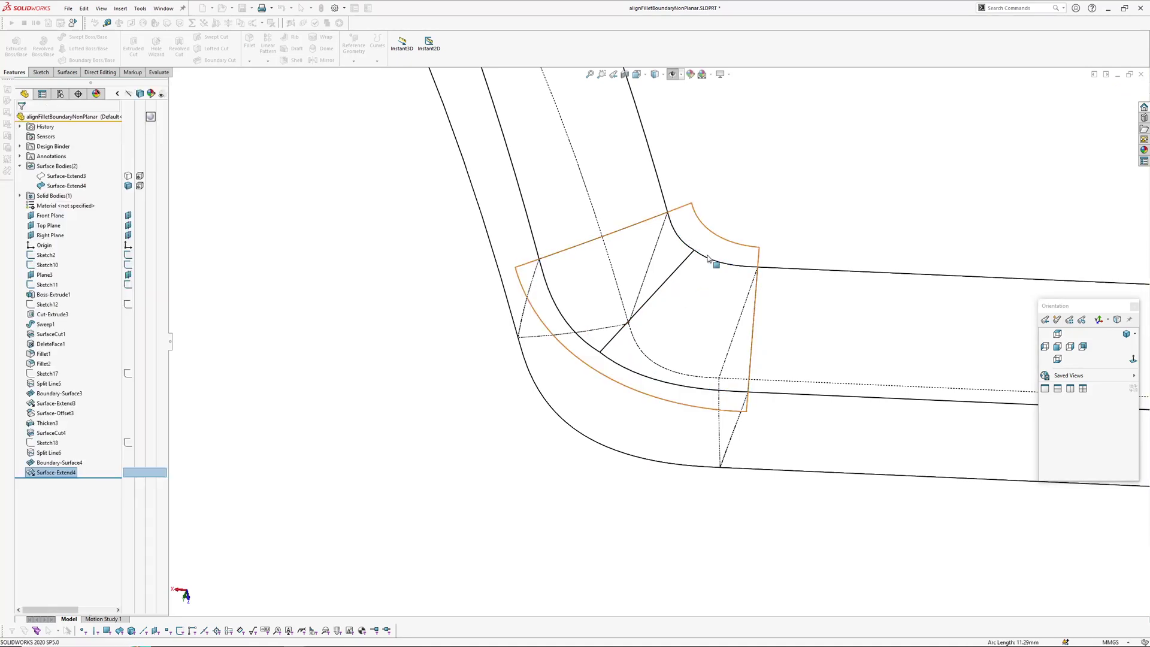
middle_click_drag(631, 344, 641, 299)
left_click(814, 200)
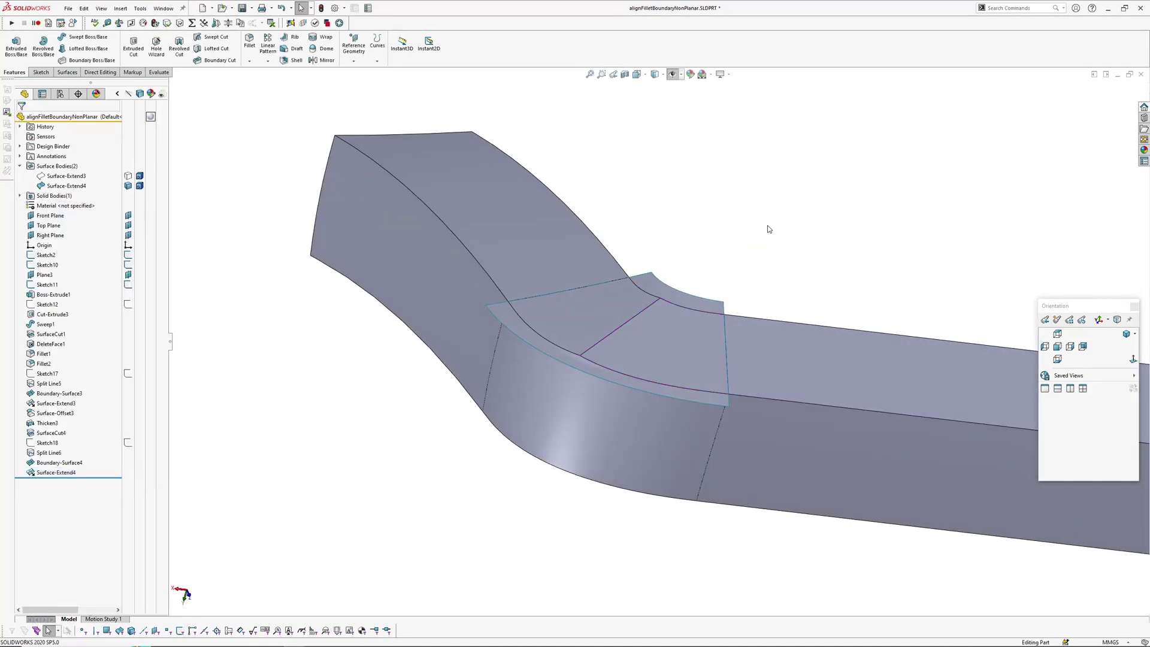
key("o")
left_click(571, 327)
left_click(616, 358)
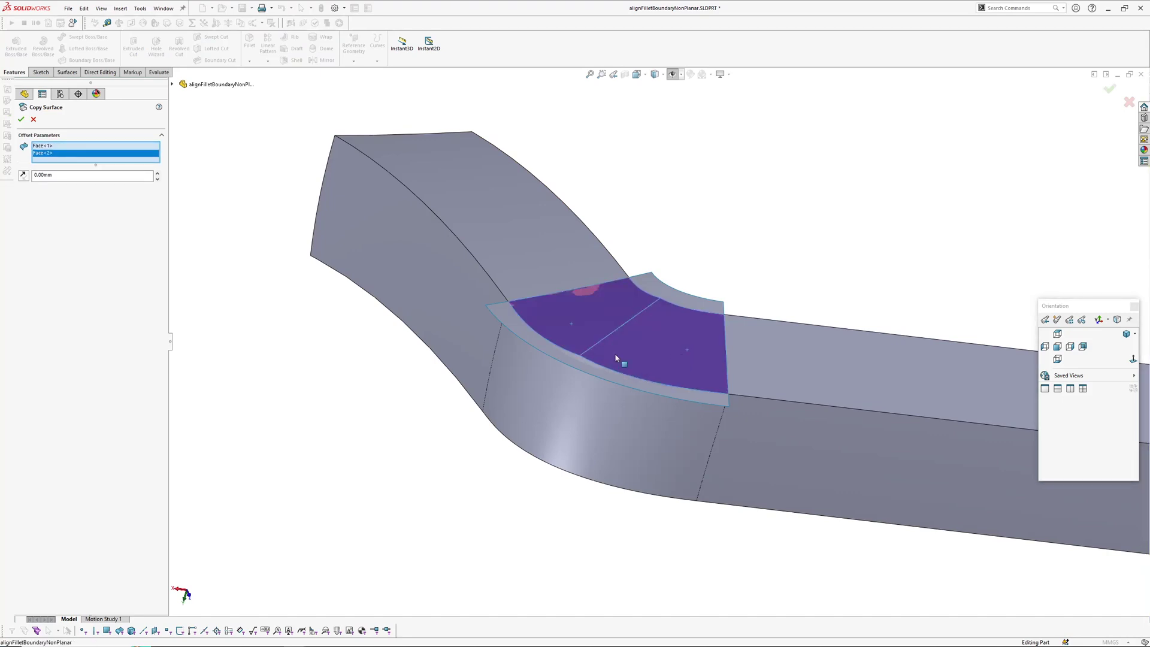
left_click(33, 120)
Copy the two split underside faces at the corner as a surface with zero offset
left_click(121, 9)
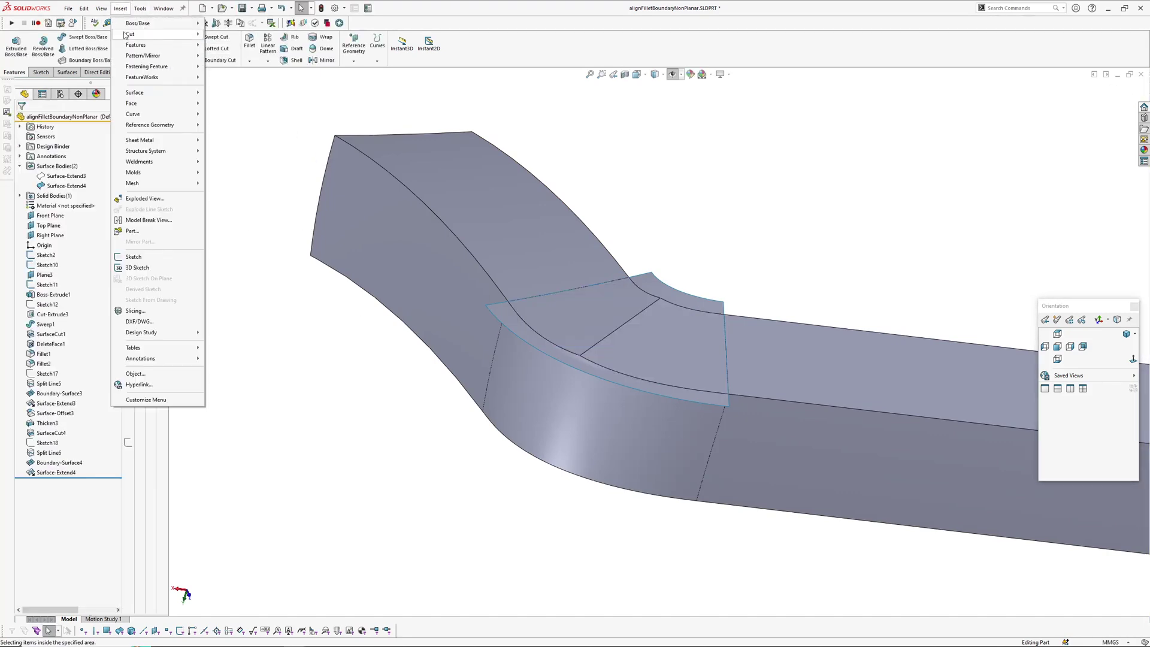
mouse_move(138, 95)
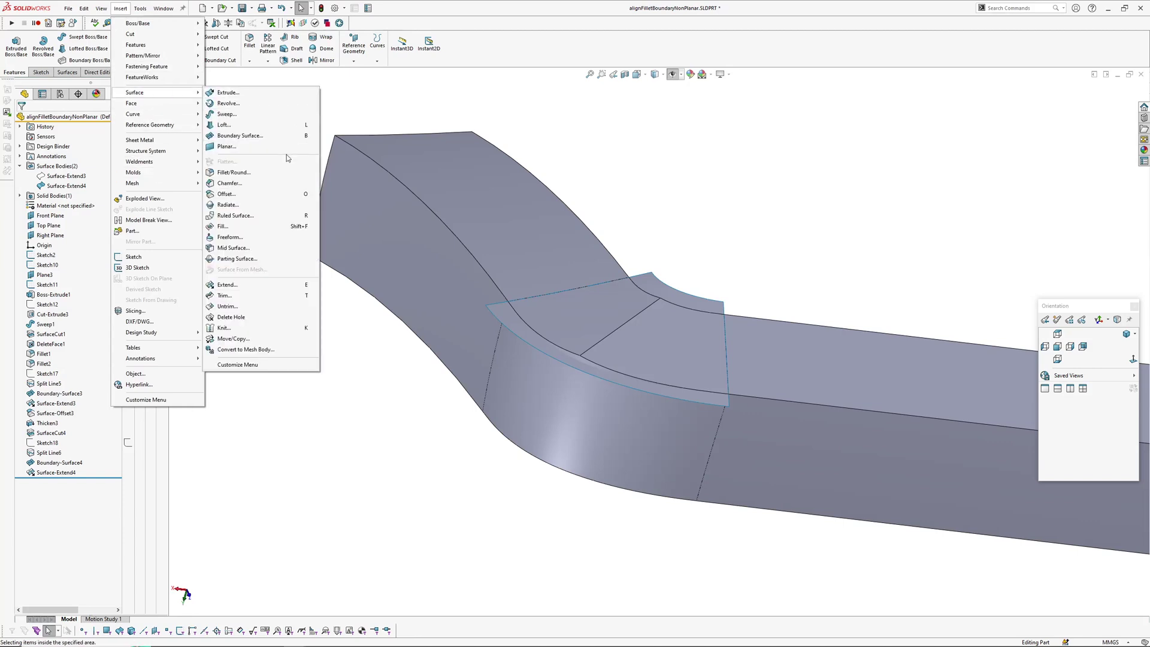
left_click(227, 194)
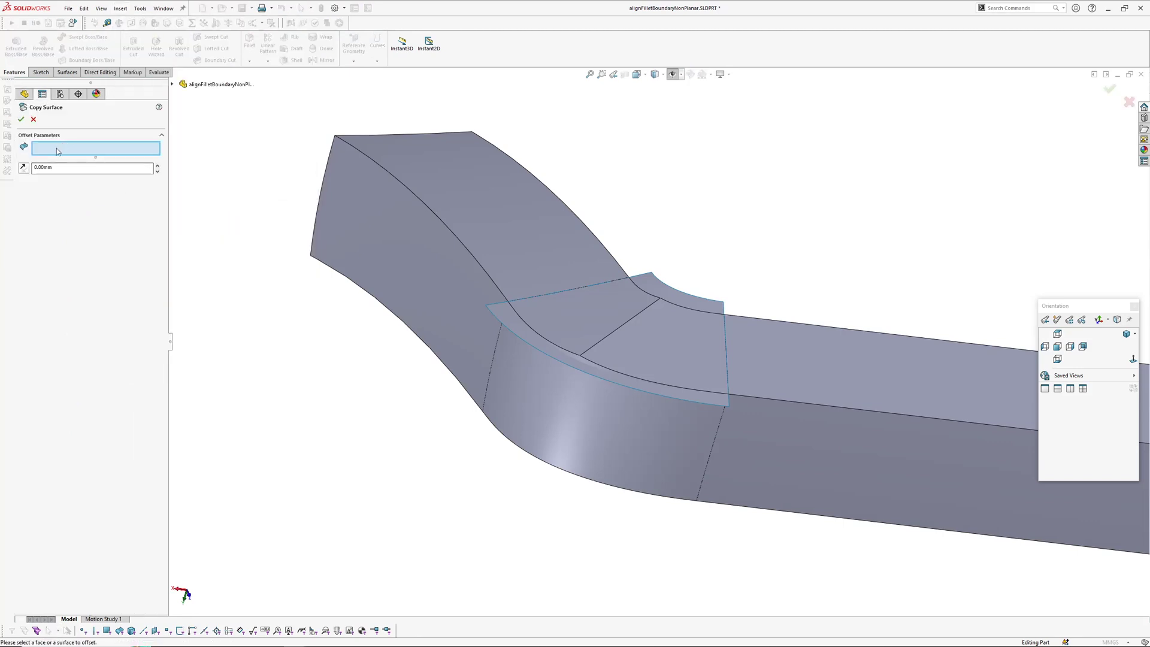
left_click(611, 323)
left_click(655, 357)
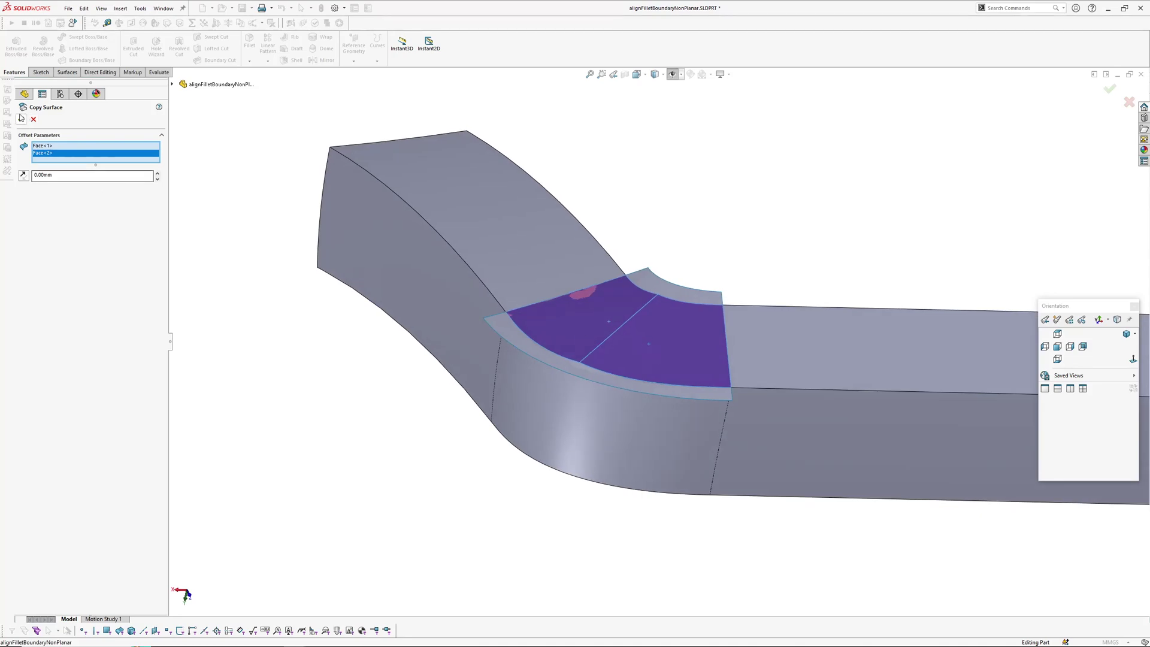
key("Return")
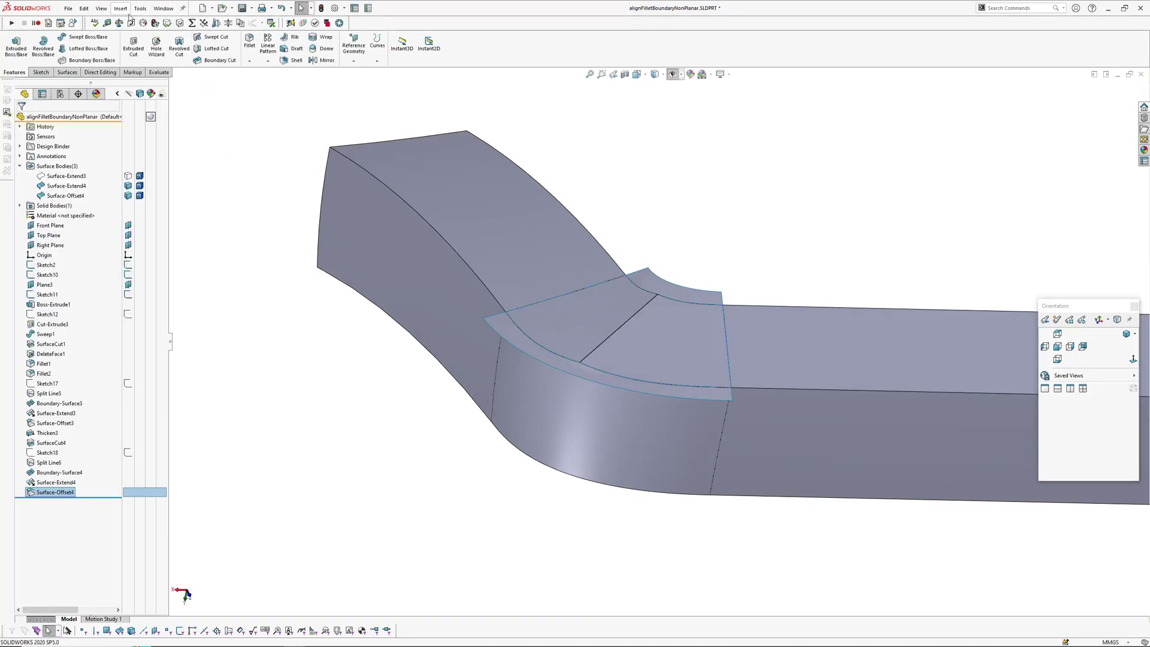
Thicken the copied corner surface by 0.20 mm and merge it with the bar body
left_click(123, 9)
mouse_move(192, 23)
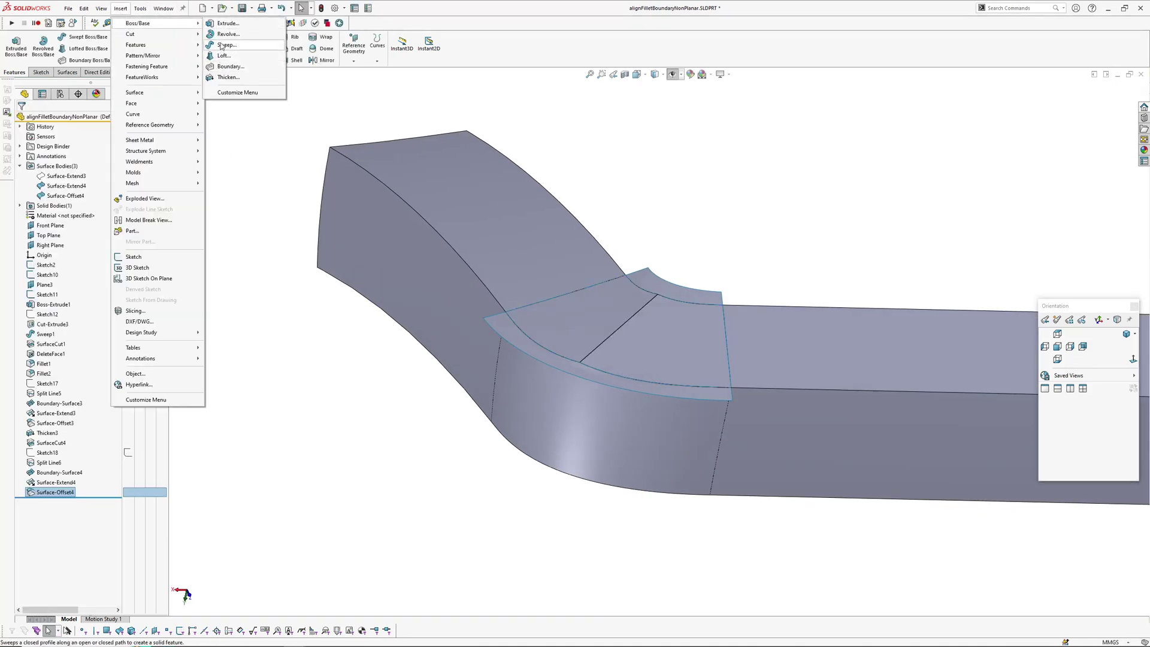
left_click(227, 77)
left_click(46, 193)
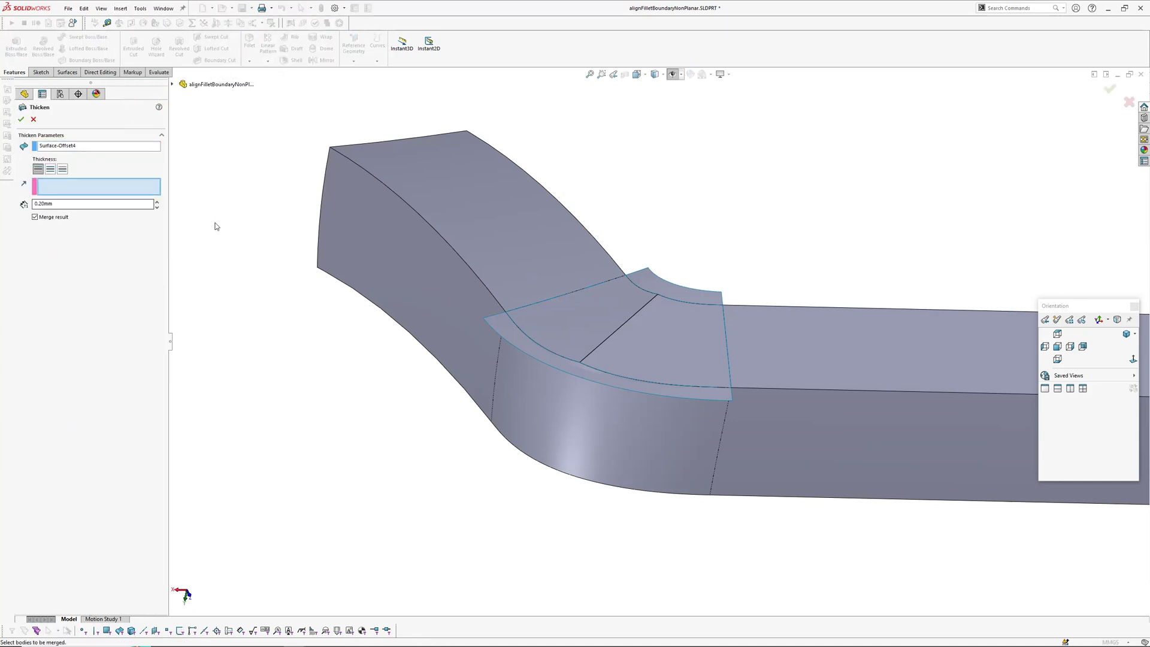
left_click(712, 366)
middle_click_drag(673, 361, 603, 336)
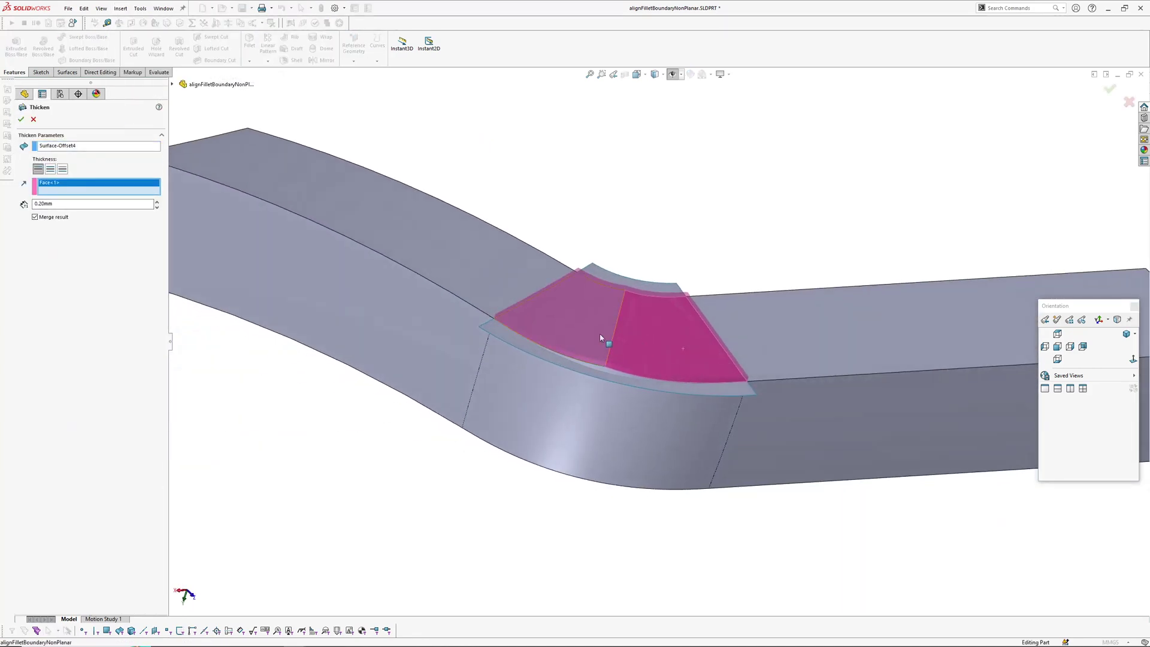
scroll(603, 336, "down", 5)
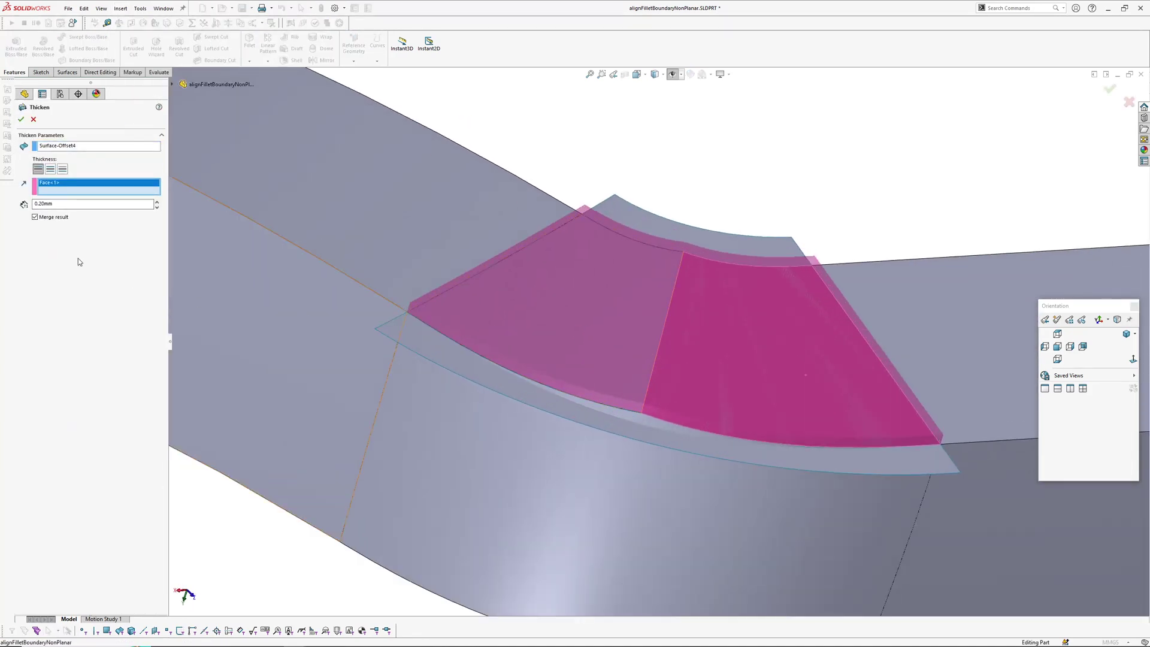
left_click(22, 119)
Cut the thickened corner material with the extended boundary surface and hide that surface
left_click(121, 7)
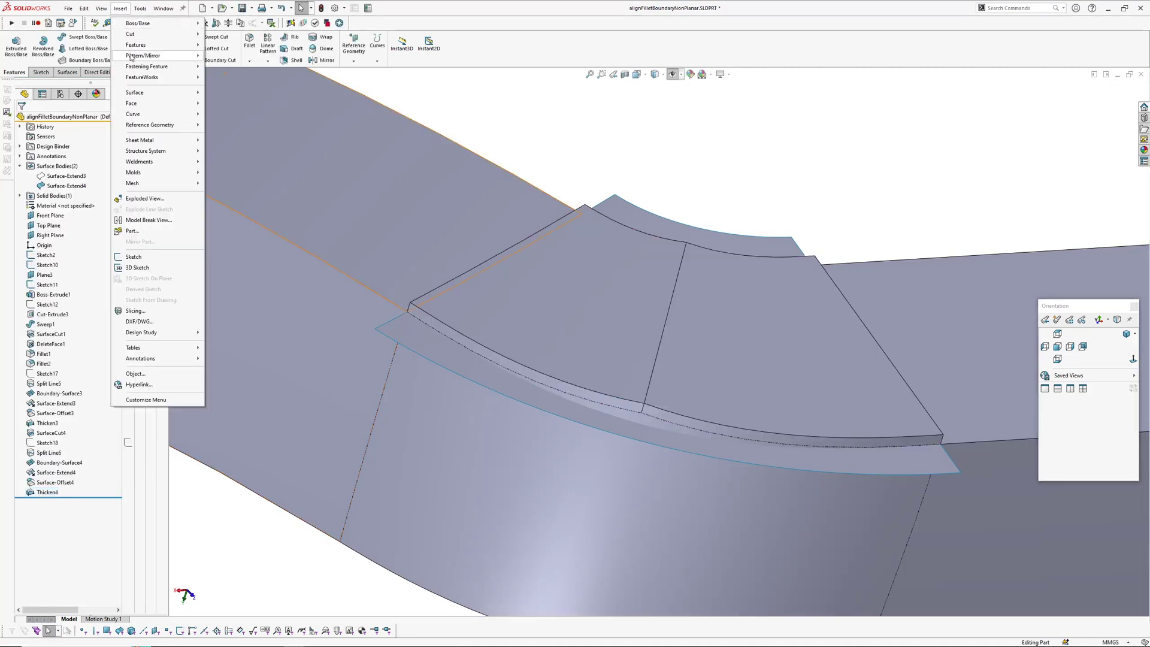
mouse_move(144, 34)
left_click(240, 99)
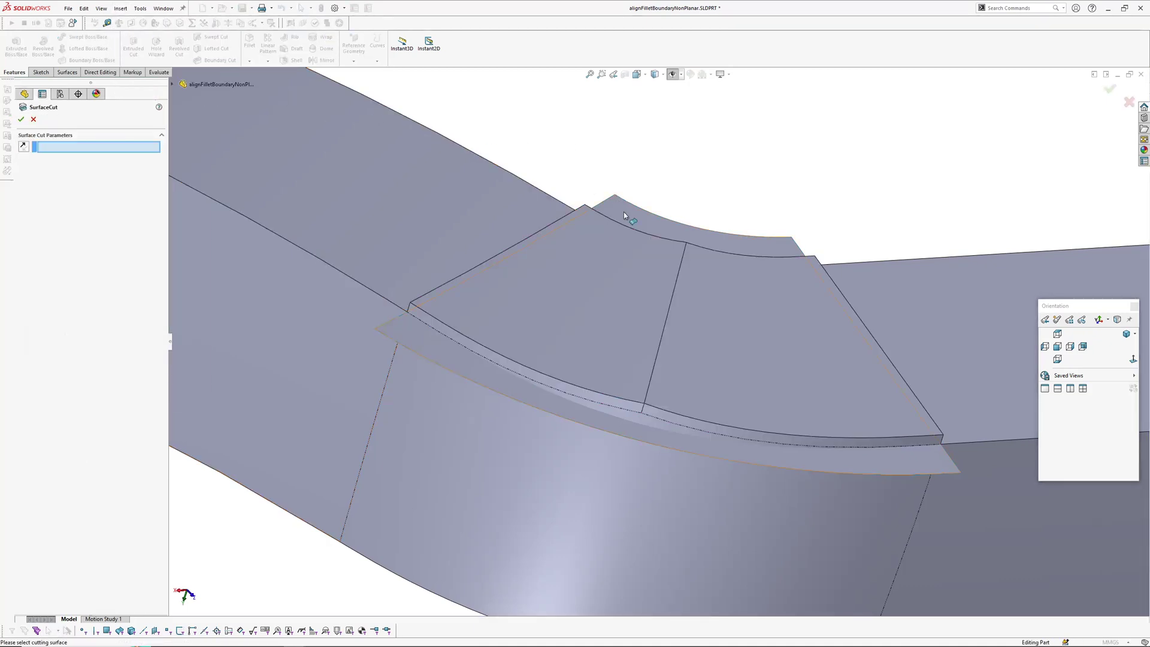
middle_click_drag(649, 271, 677, 288)
scroll(678, 286, "down", 3)
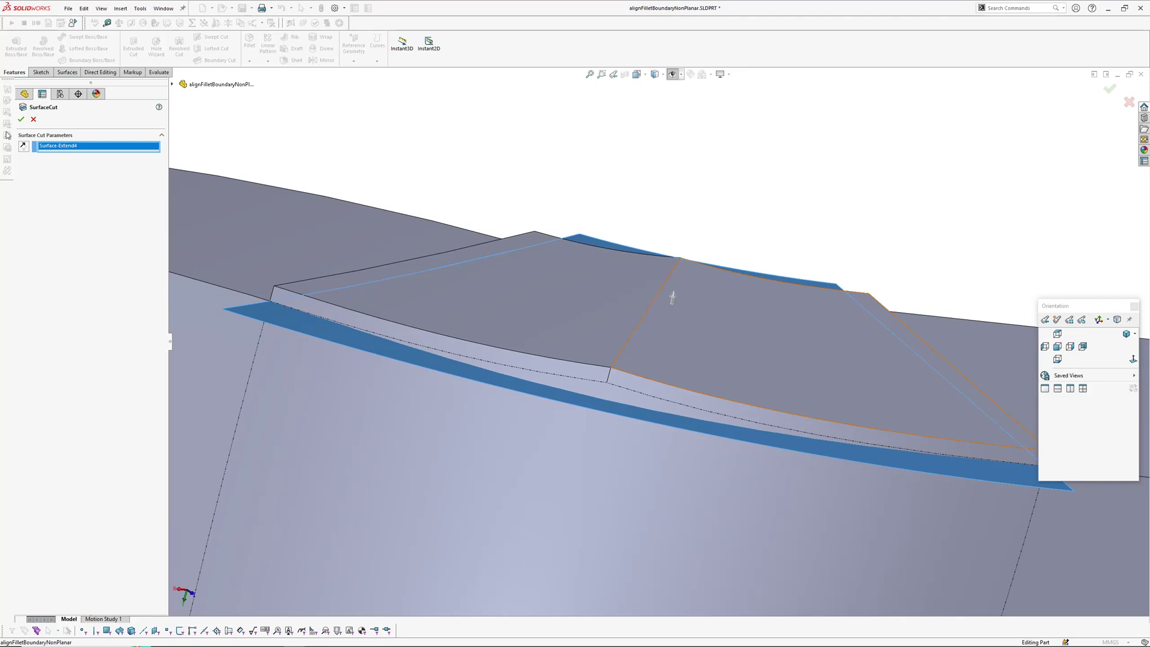
left_click(22, 119)
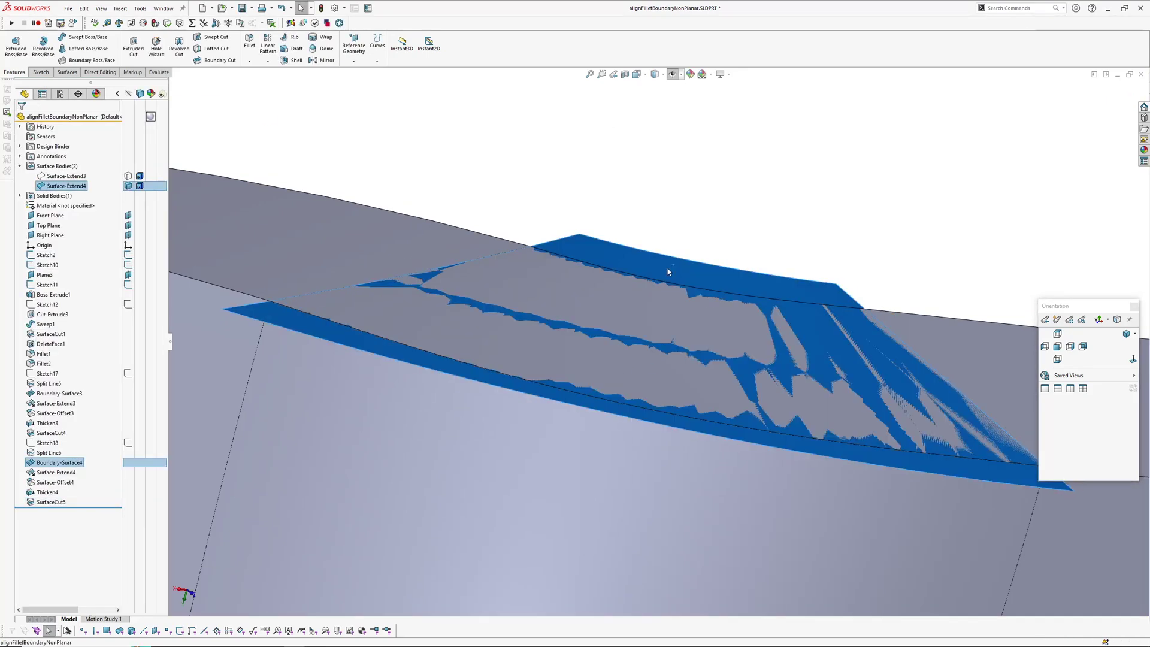
scroll(617, 320, "up", 3)
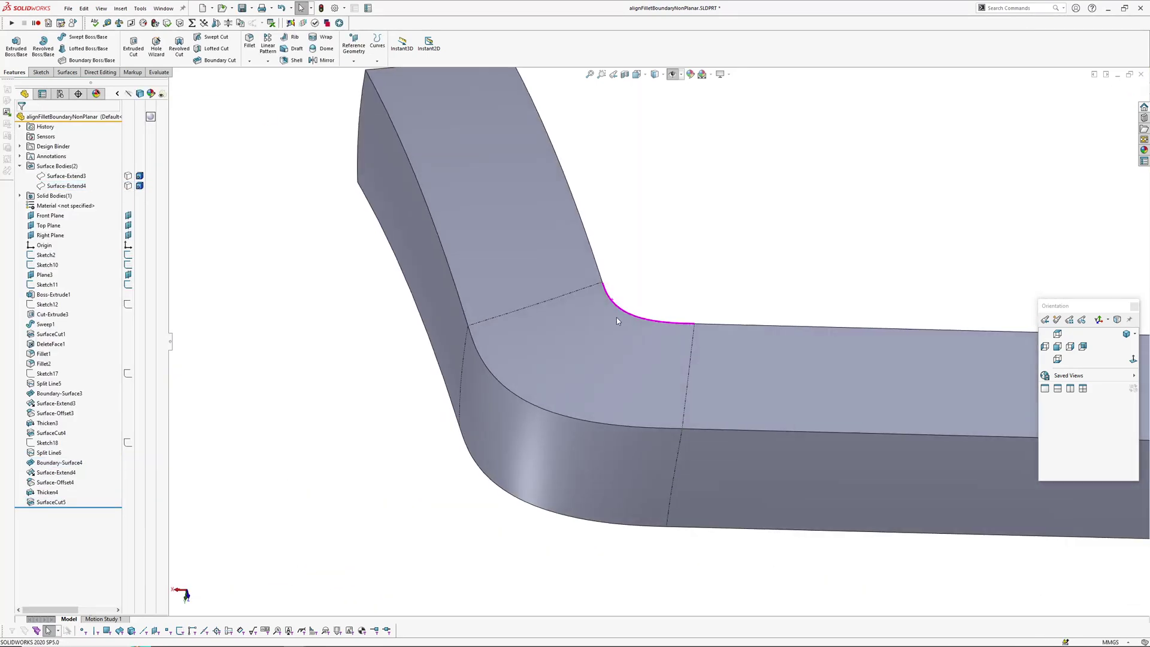
Start a Shell with the three underside faces and the bar's two end faces as the faces to remove
left_click(119, 9)
mouse_move(137, 44)
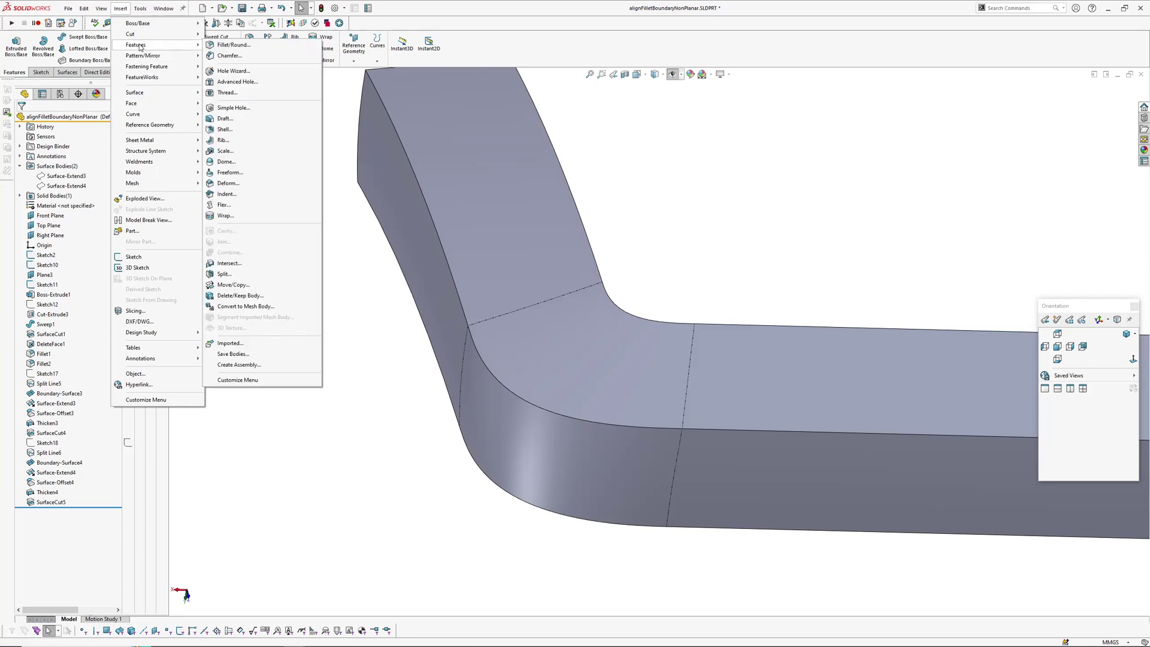
left_click(225, 129)
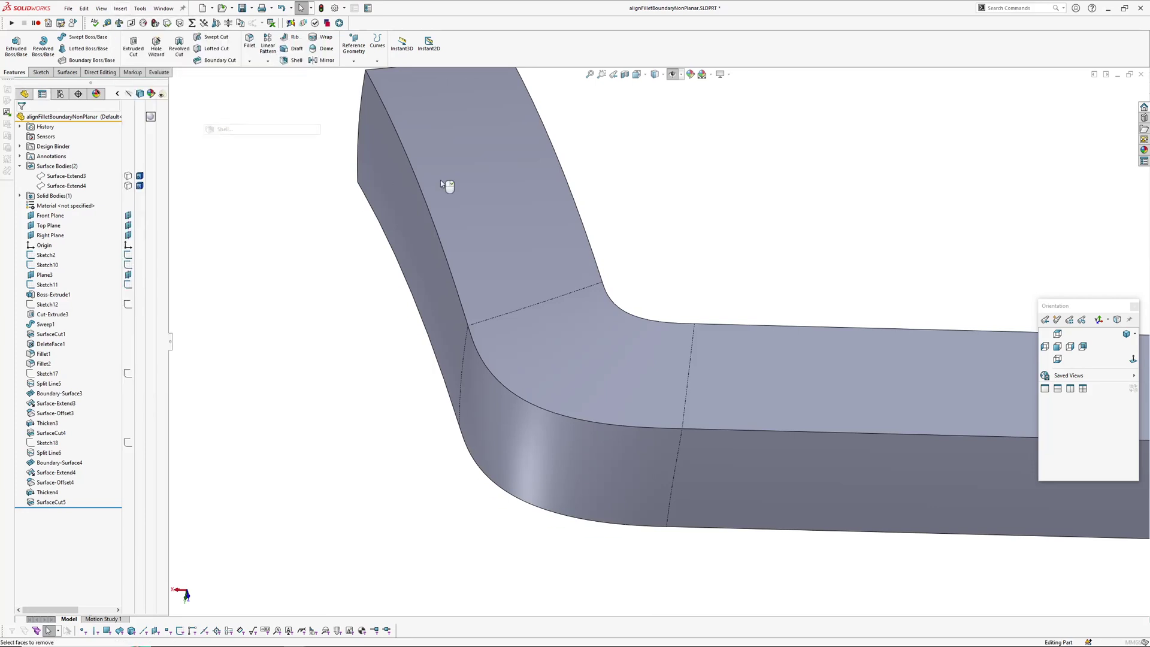
left_click(440, 179)
left_click(618, 384)
left_click(753, 372)
middle_click_drag(752, 372, 604, 180, "ctrl")
left_click(788, 354)
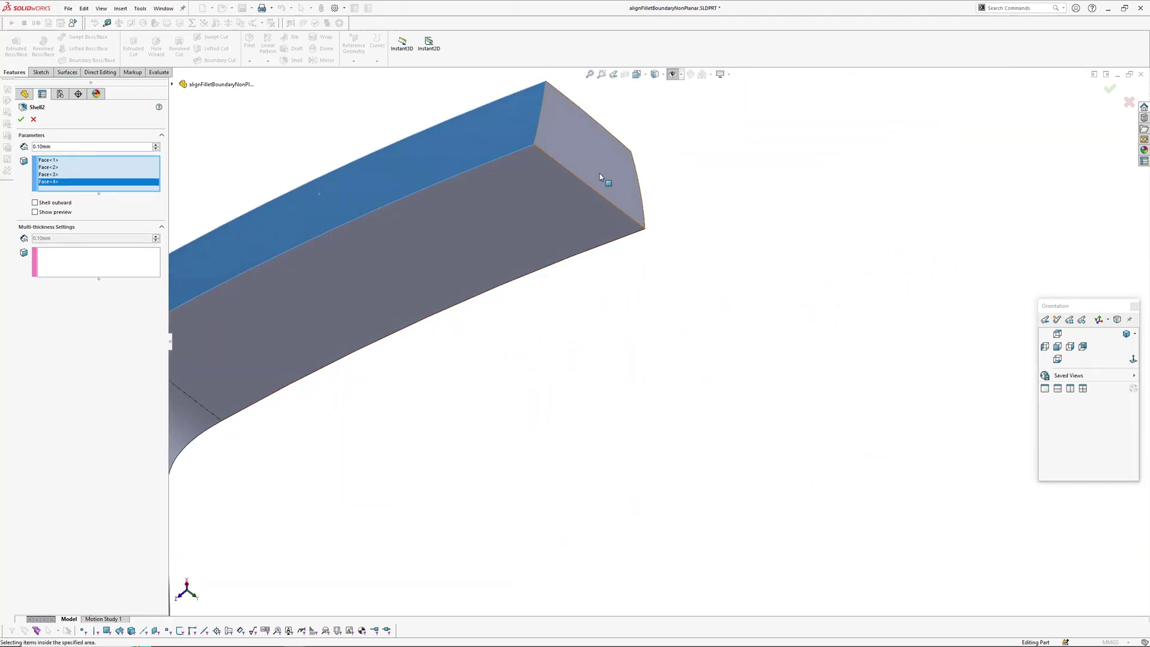
left_click(603, 180)
Set the shell thickness to 1 mm and create the shell
left_click_drag(59, 146, 2, 146)
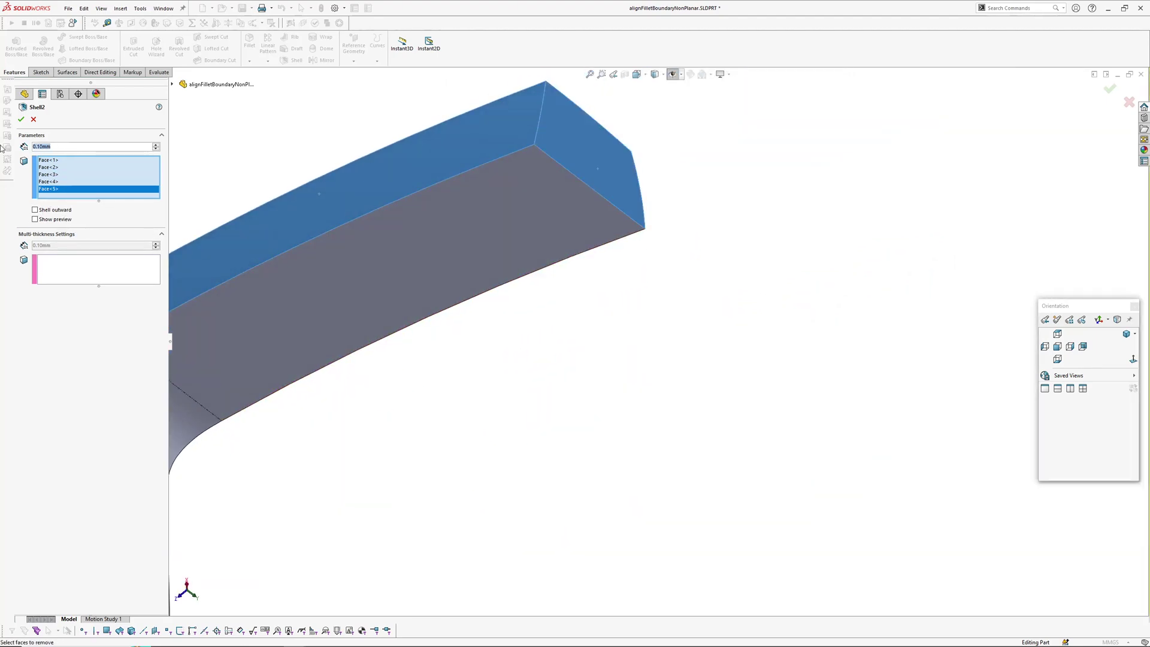
type("1")
key("Return")
key("Return")
Examine the shelled bar and the blended outer faces at its corner from several angles
scroll(555, 207, "up", 3)
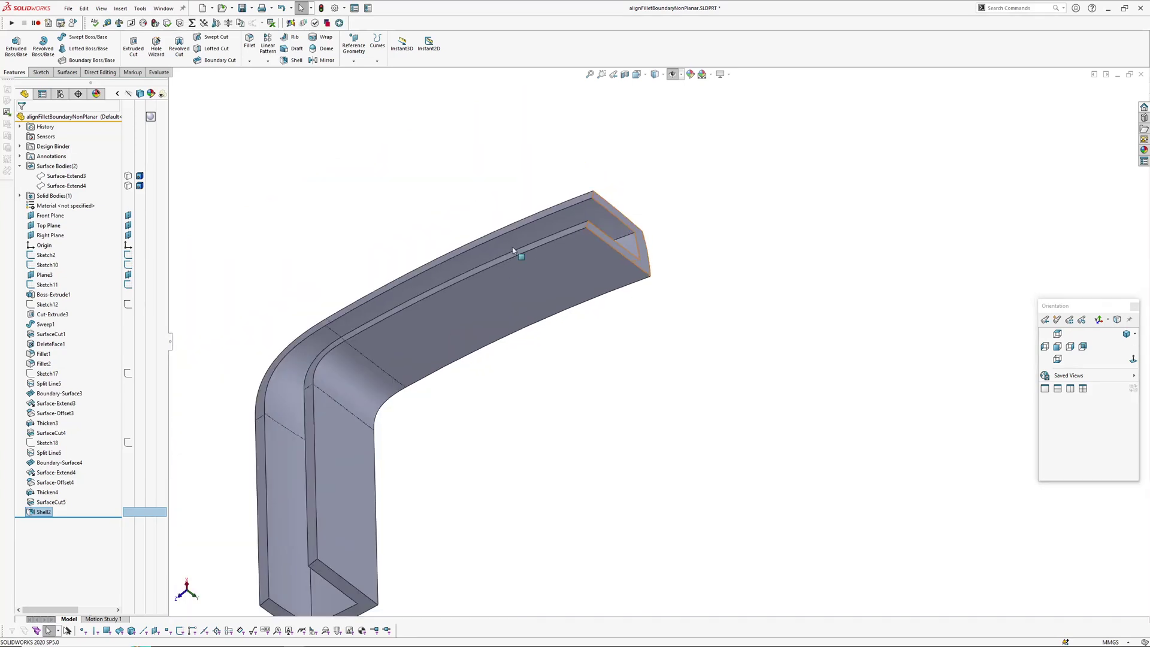
middle_click_drag(515, 252, 511, 434)
scroll(511, 434, "down", 3)
middle_click_drag(569, 341, 544, 350)
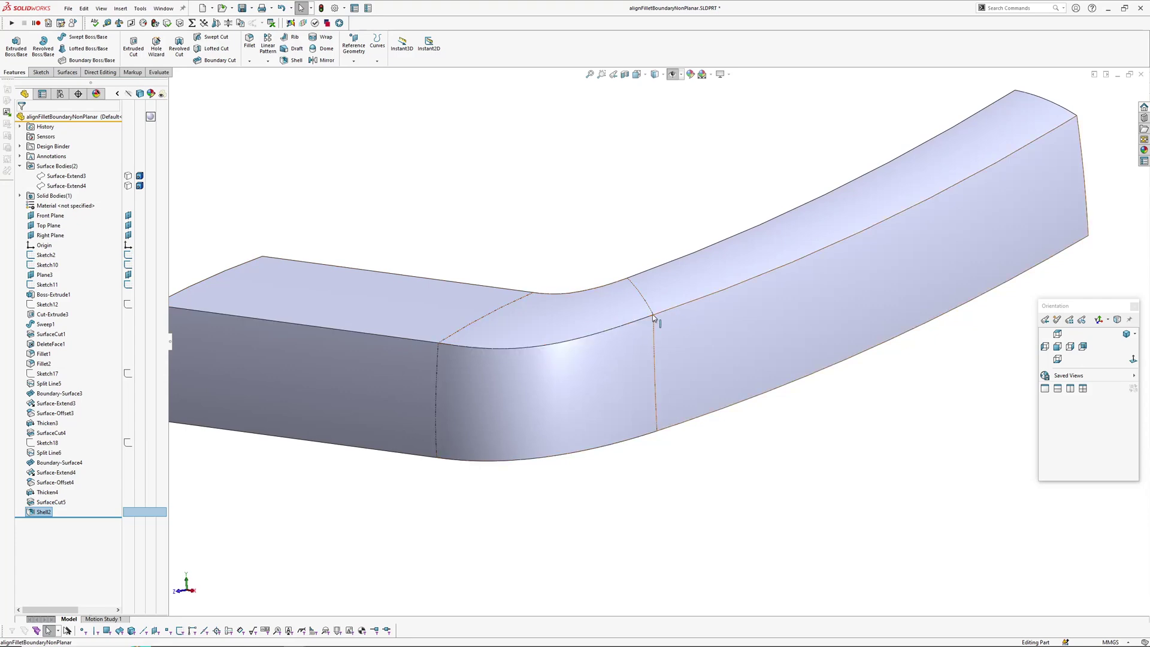
left_click(438, 358)
middle_click_drag(438, 358, 546, 399)
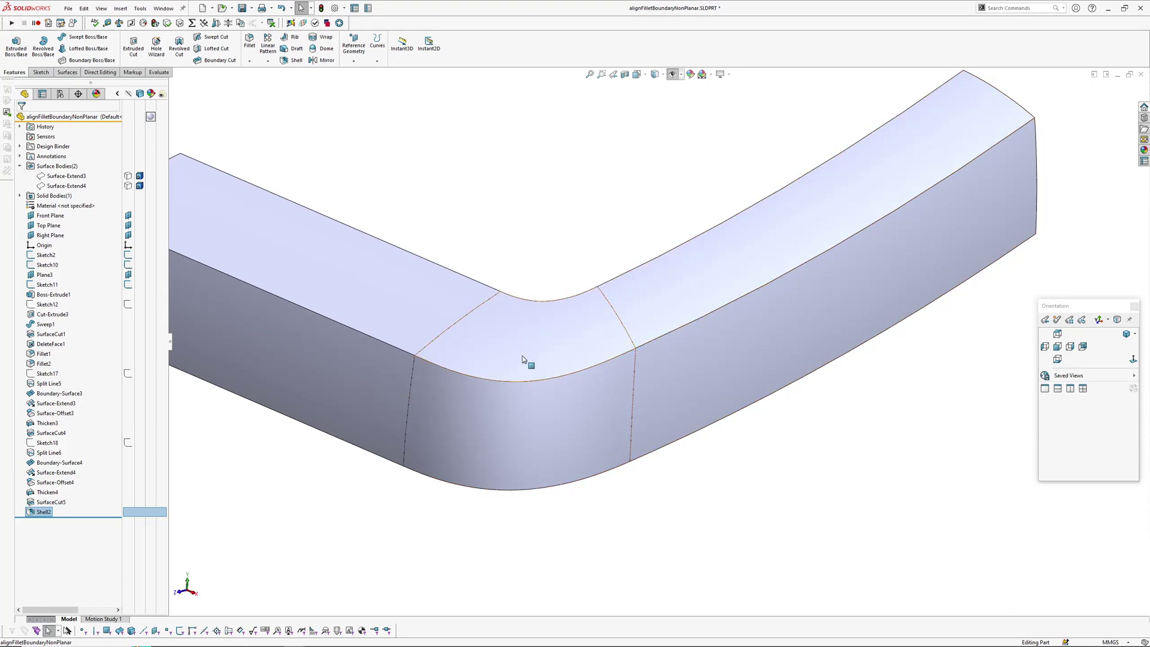
middle_click_drag(527, 360, 568, 247)
Round the bar's inner and outer top edges with a 1 mm symmetric, curvature continuous fillet
key("s")
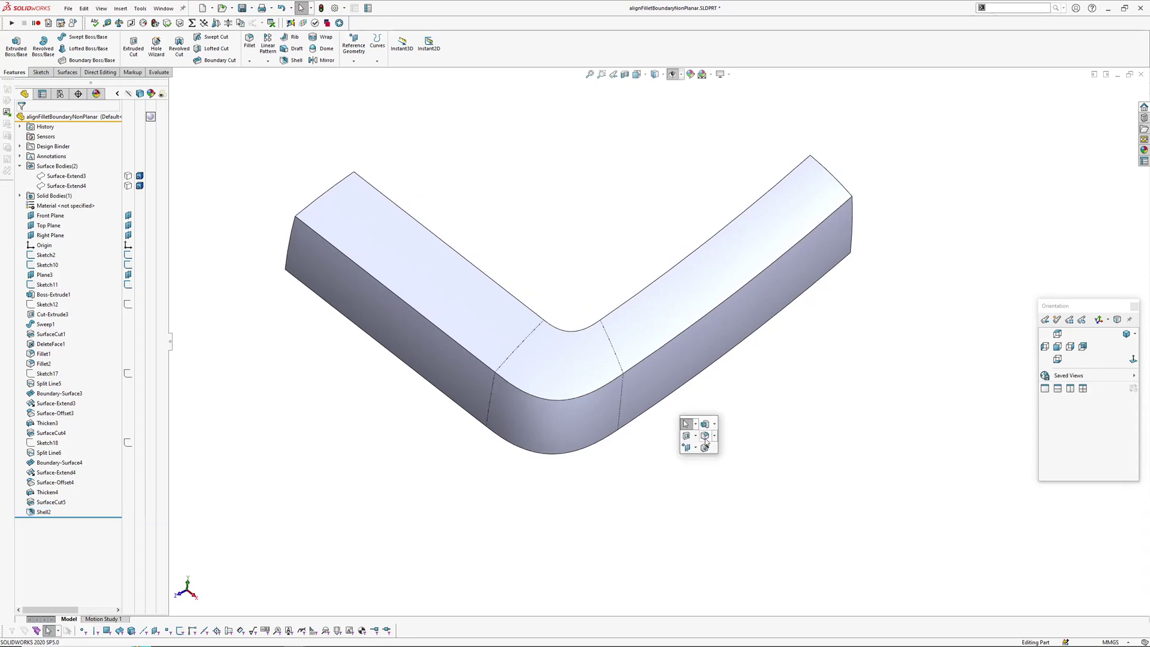
left_click(33, 160)
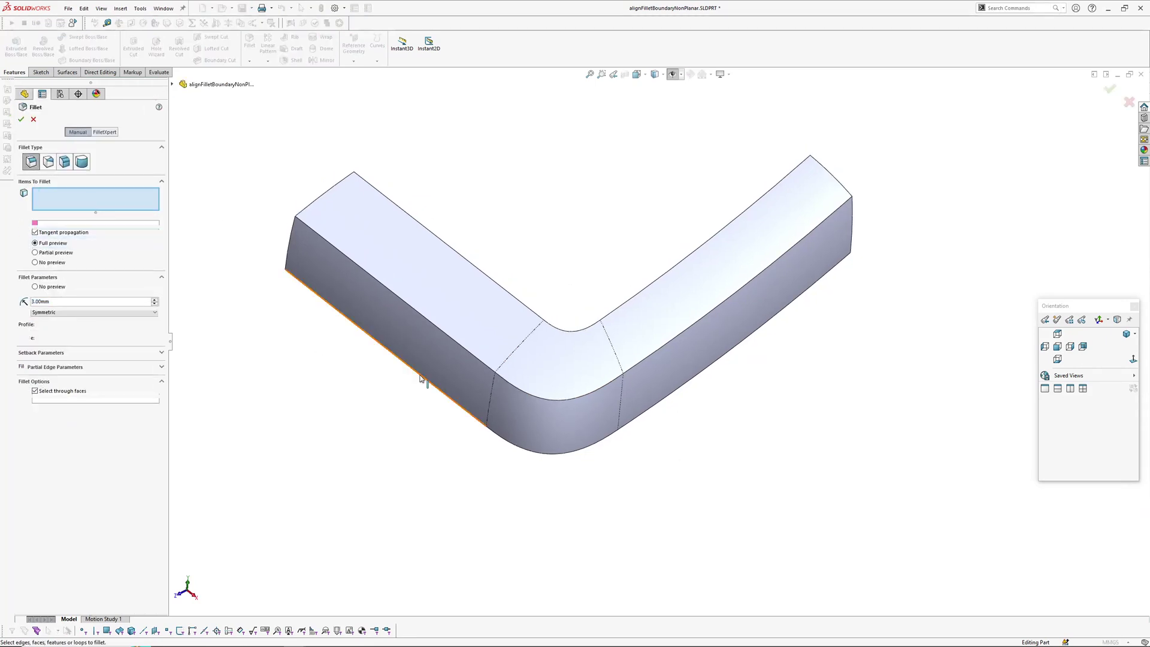
left_click(436, 326)
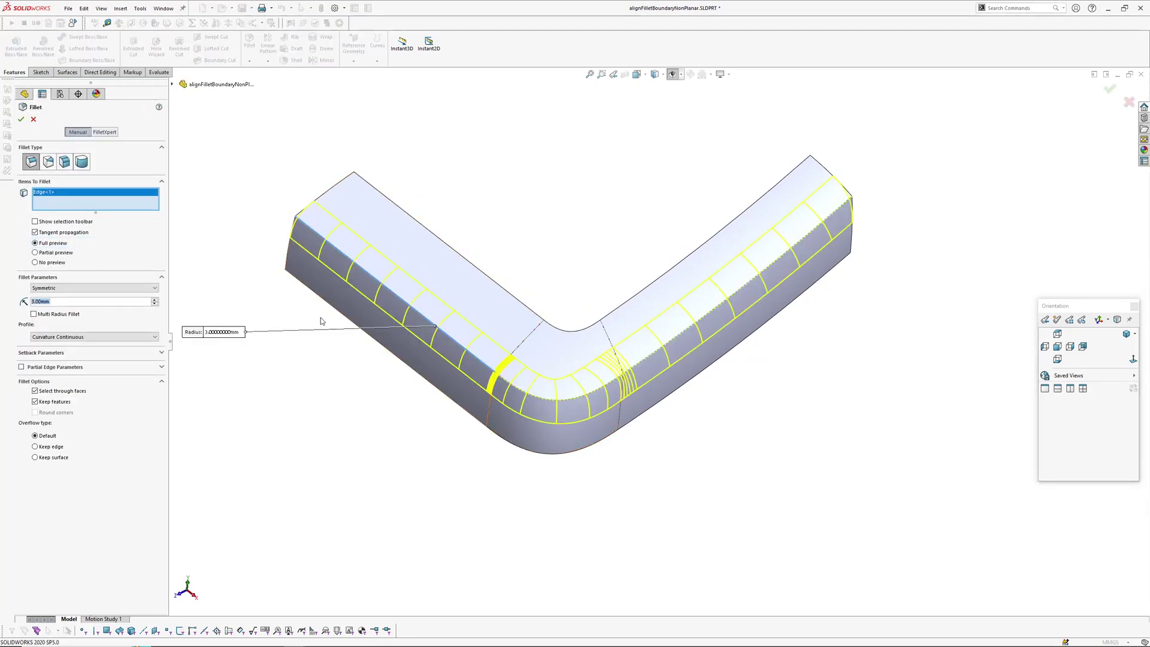
type("1")
key("Return")
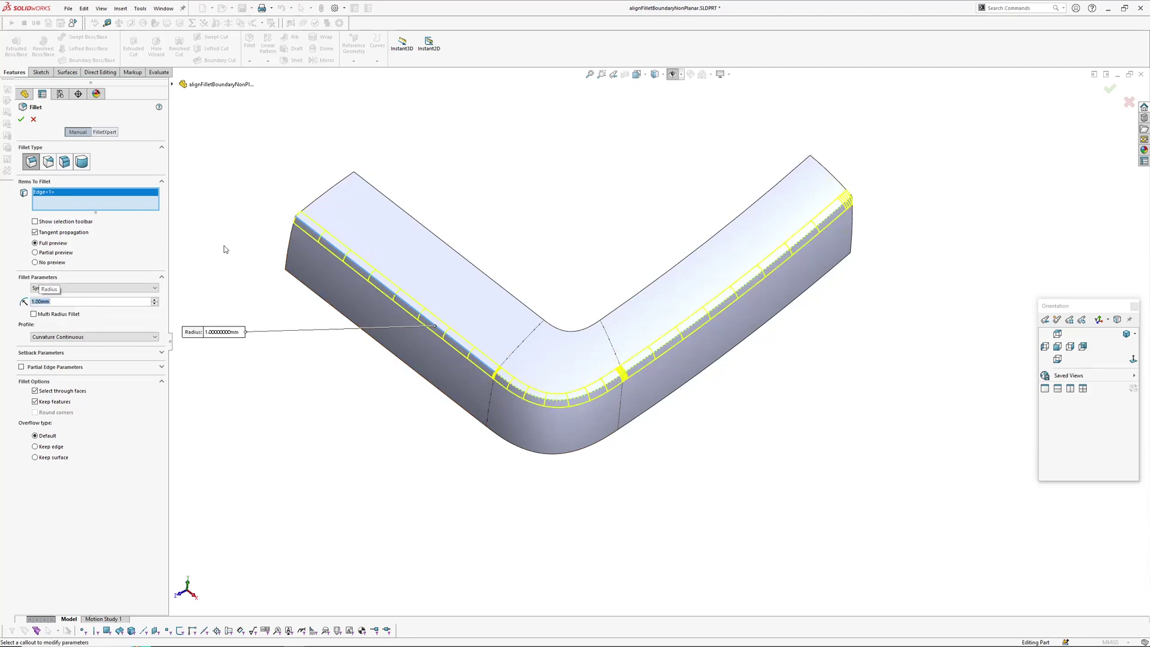
left_click(418, 221)
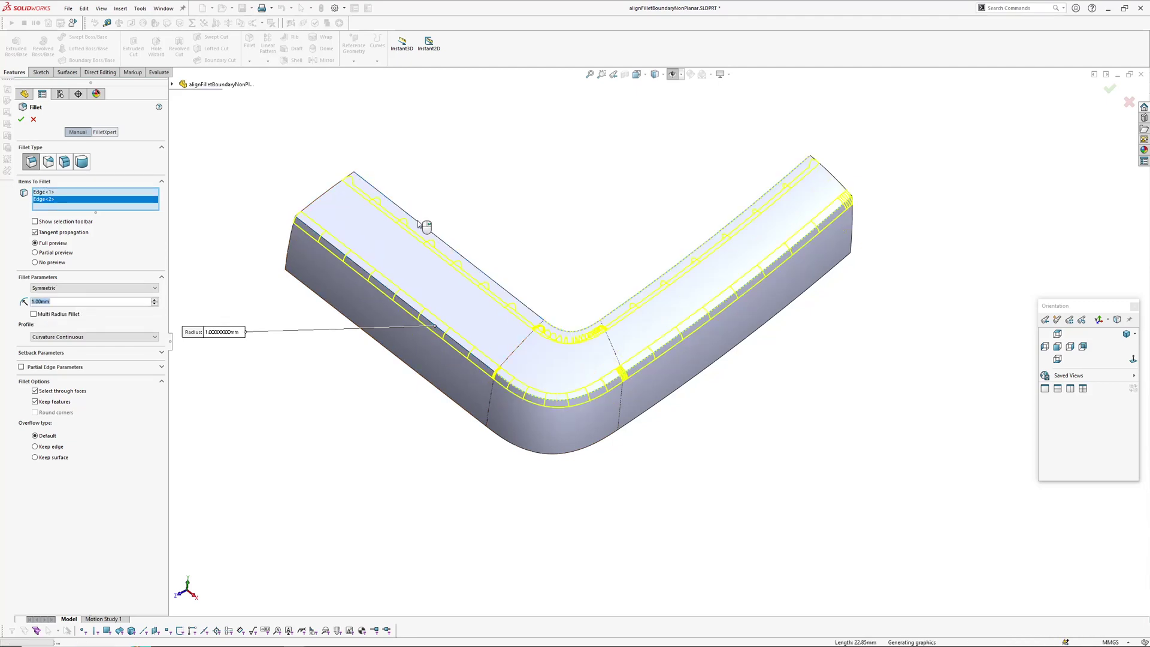
key("Return")
middle_click_drag(583, 326, 581, 279)
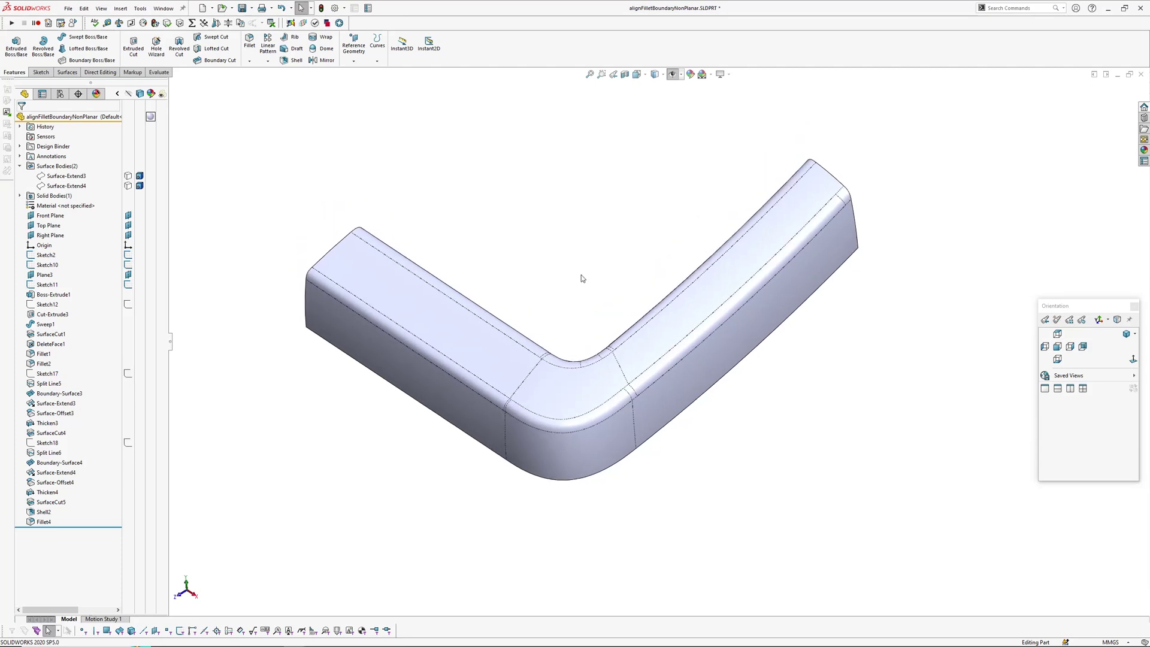